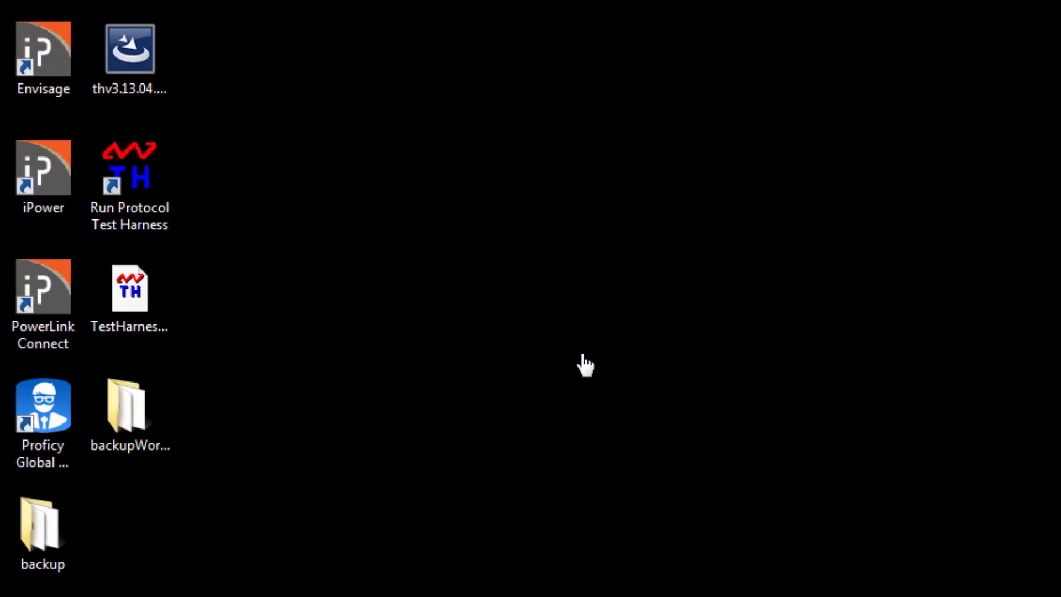
Launch PowerLink Connect and start the CiPowerDemo project
double_click(45, 298)
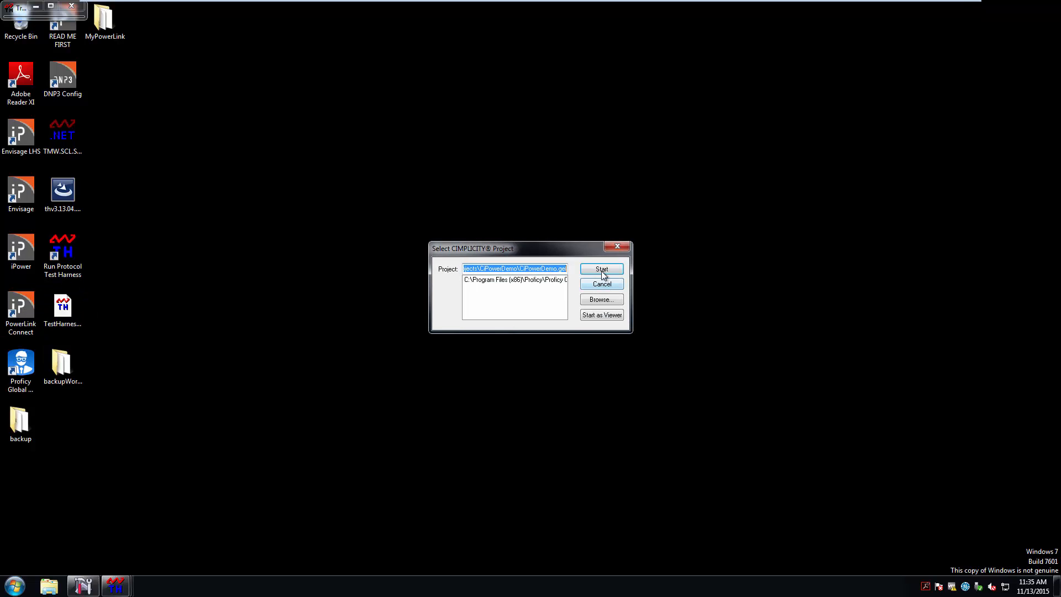
click(599, 269)
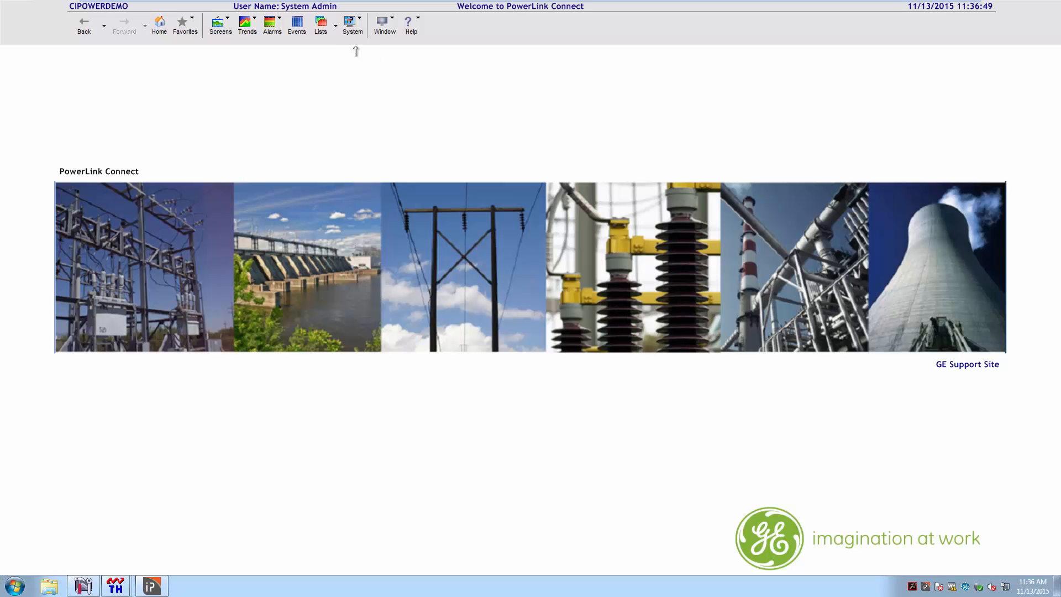
Show the Realtime Data list and inspect the CRAH10 cooling status and temp setpoint priority points
click(338, 30)
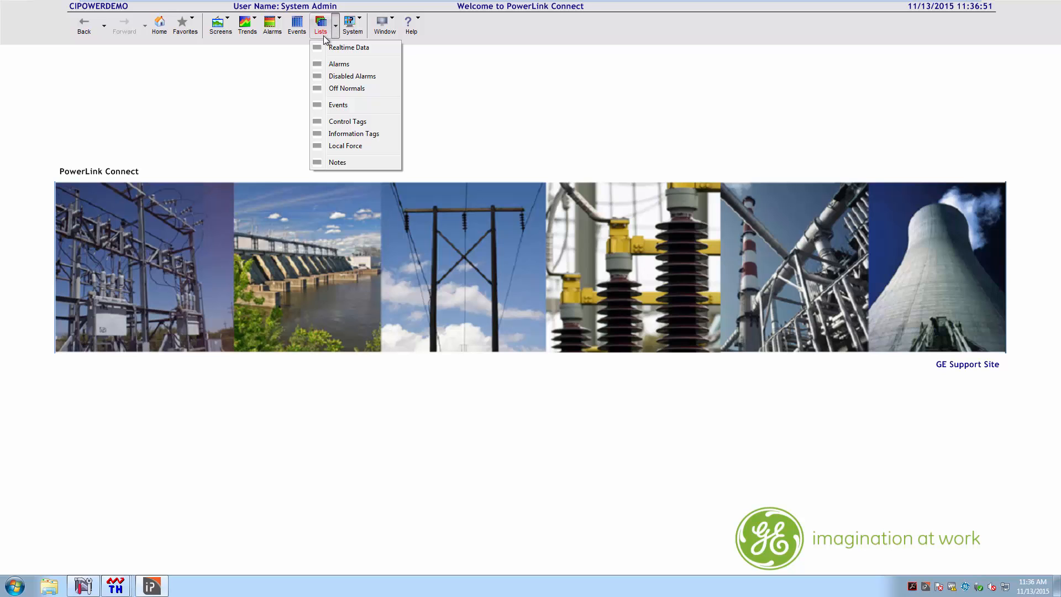
click(352, 50)
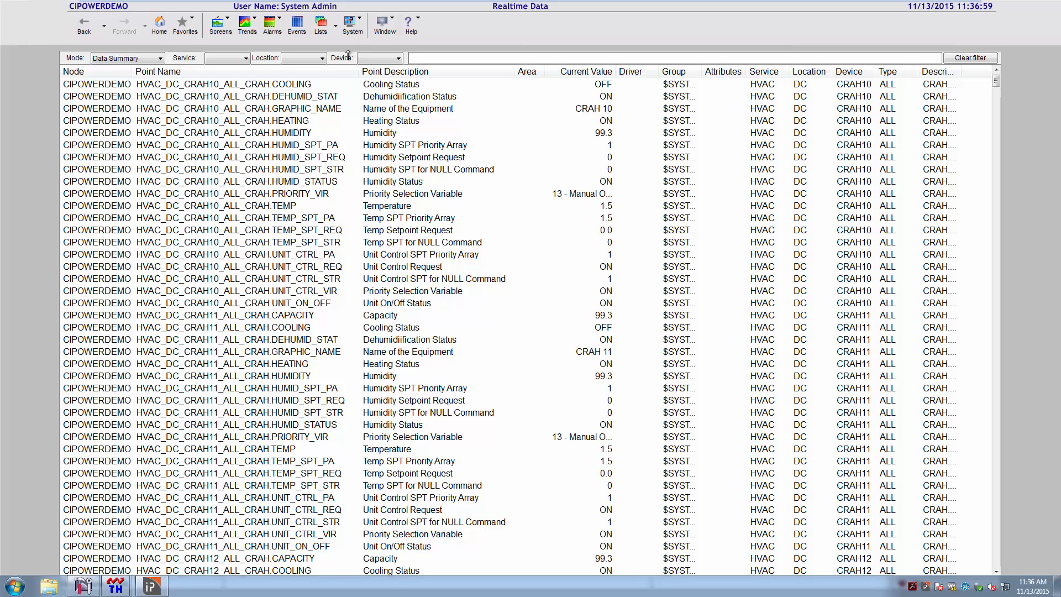
click(299, 87)
double_click(299, 88)
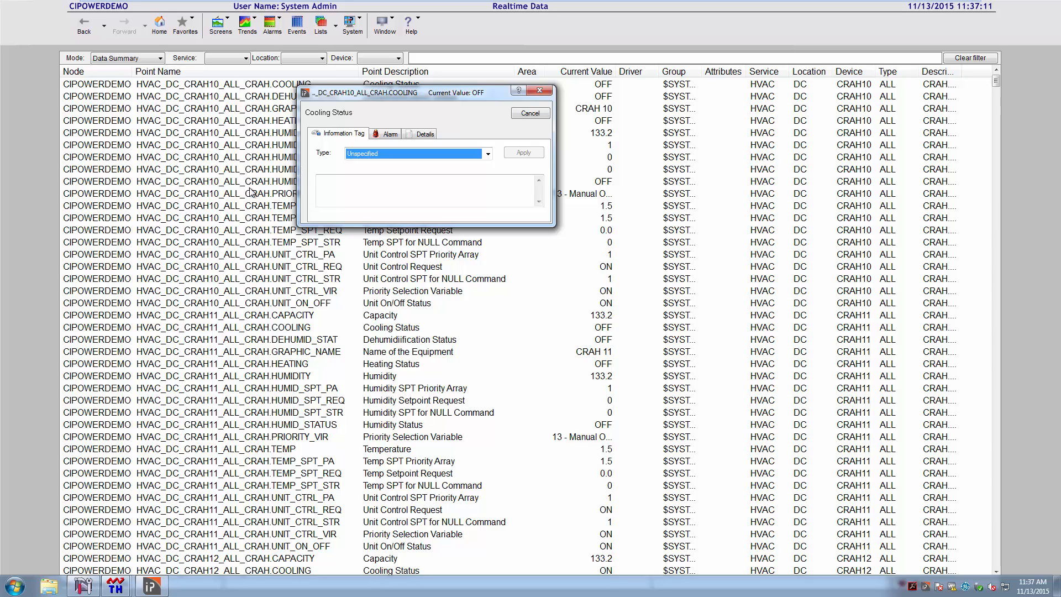
click(542, 114)
double_click(264, 219)
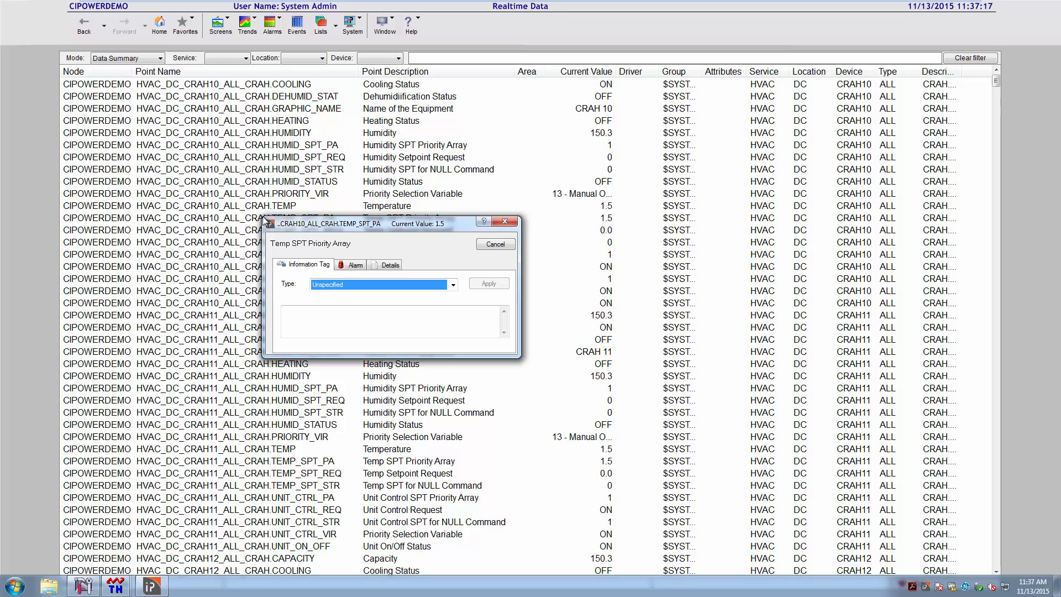
click(502, 244)
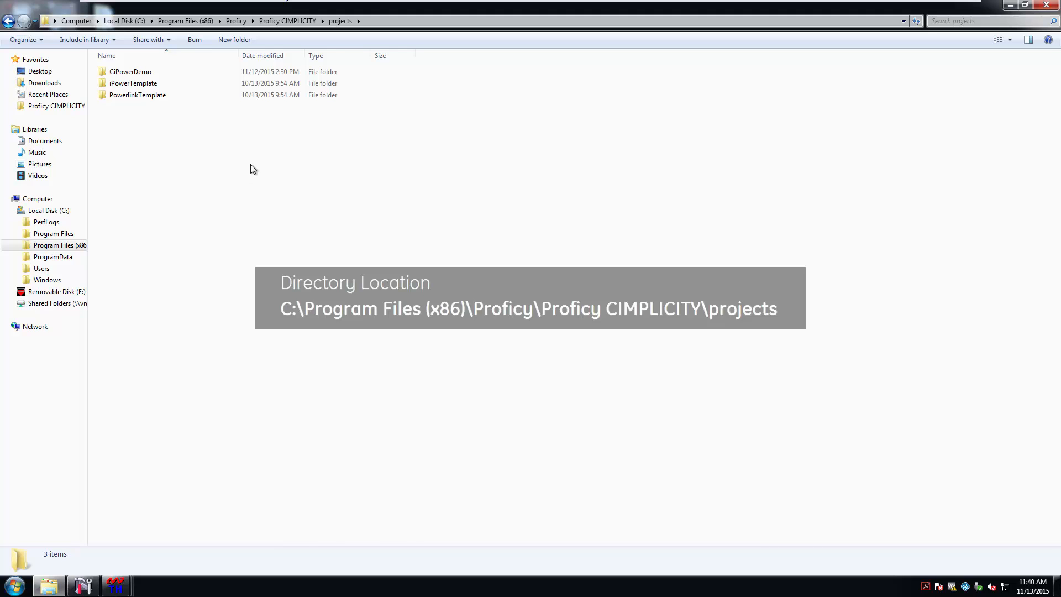
click(154, 72)
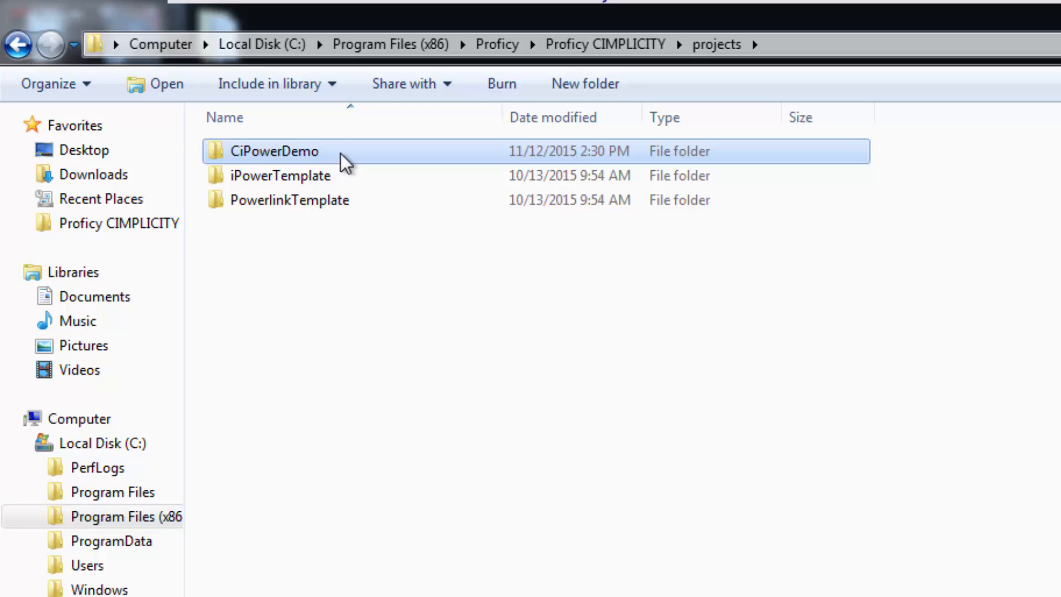
click(288, 202)
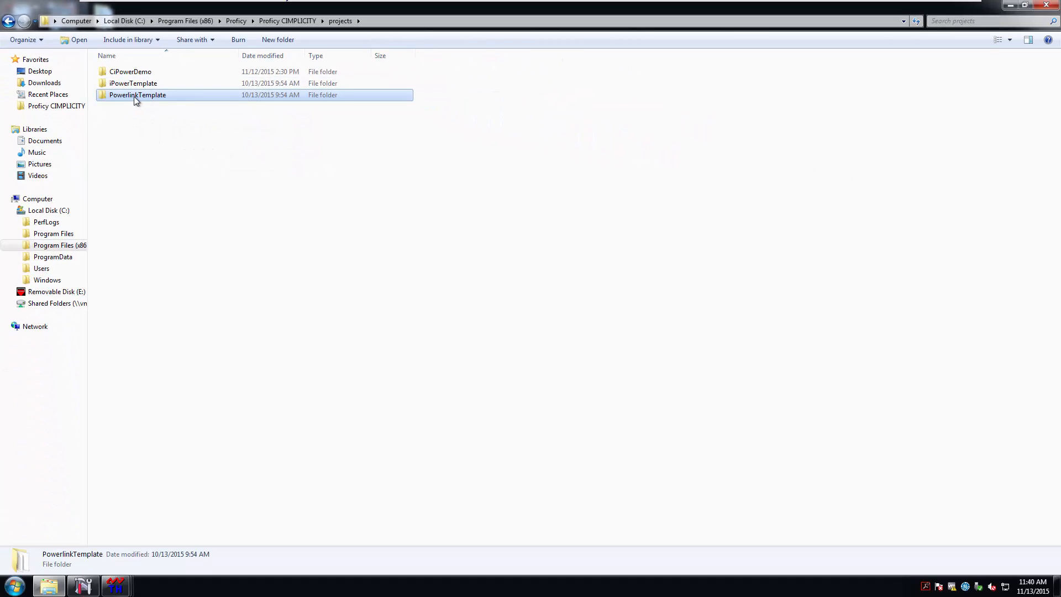
Copy the PowerlinkTemplate folder and paste a duplicate into the projects folder
right_click(133, 96)
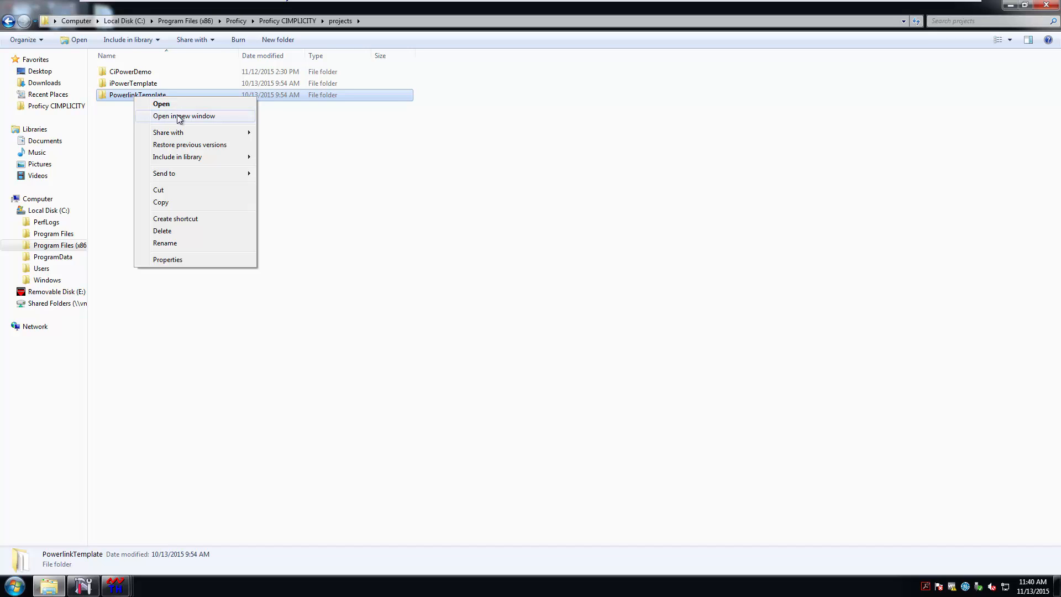
click(177, 202)
right_click(139, 156)
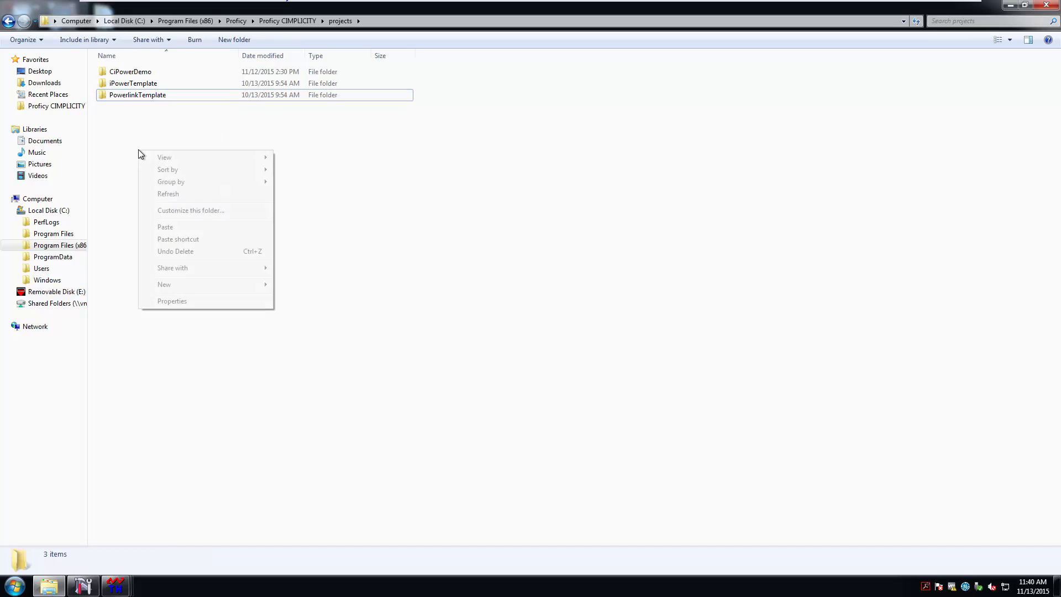
click(178, 230)
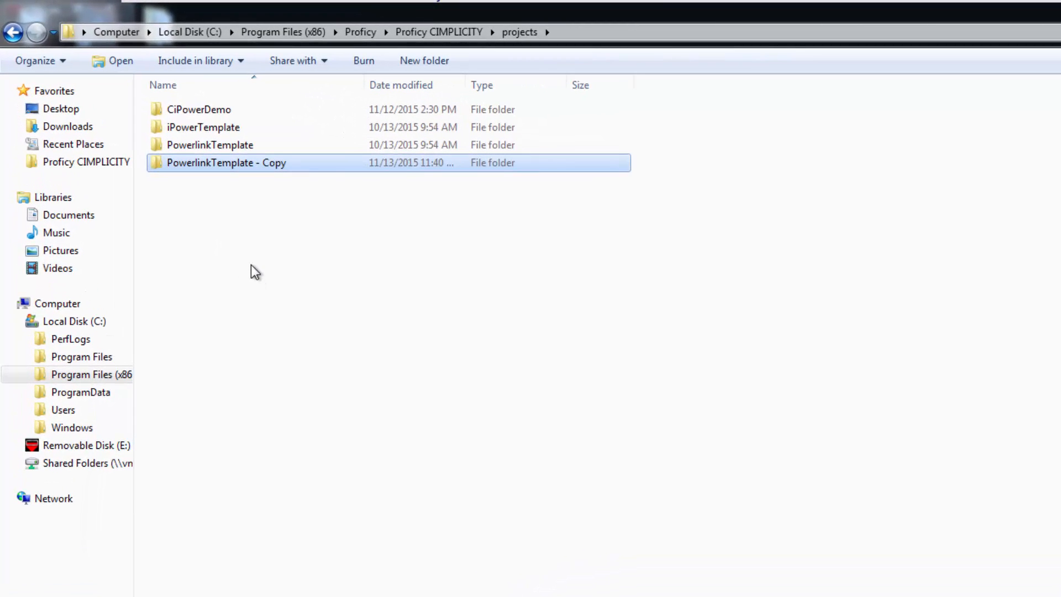
Rename the copied folder to MyPowerLink
right_click(229, 165)
click(291, 403)
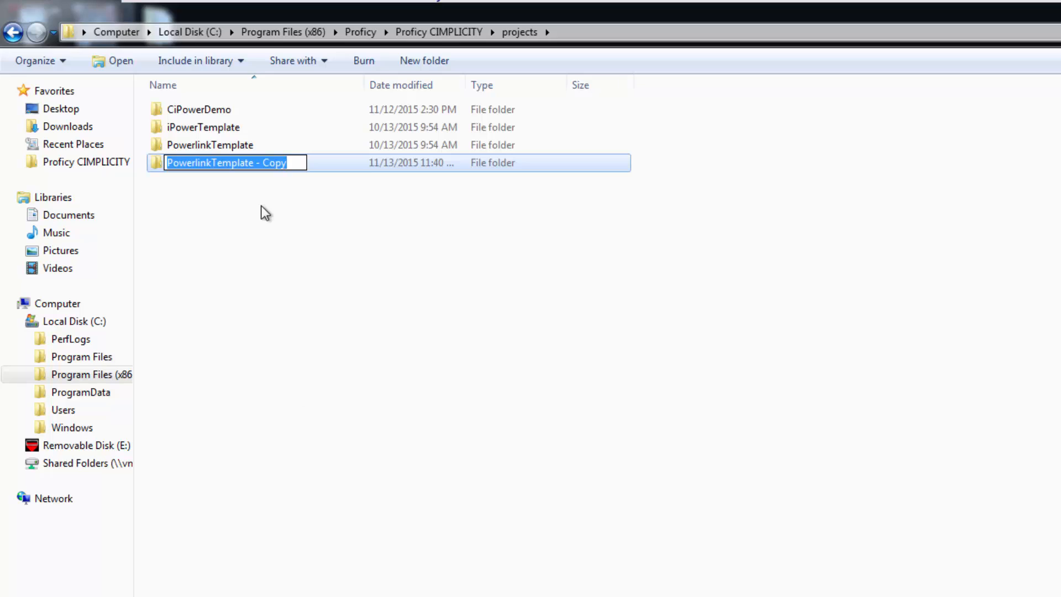
text(MyPo)
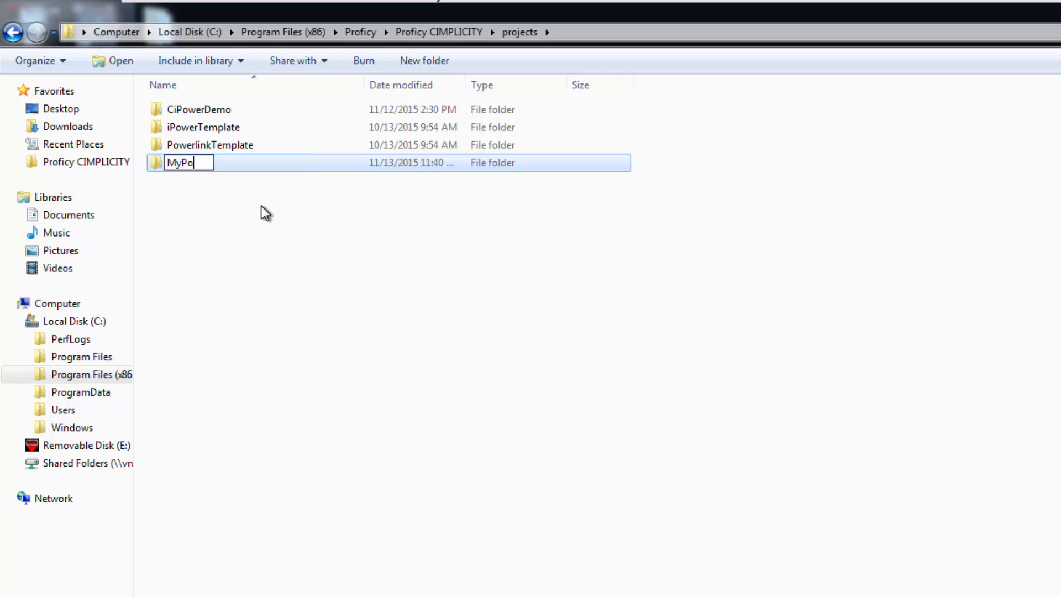
text(werLink)
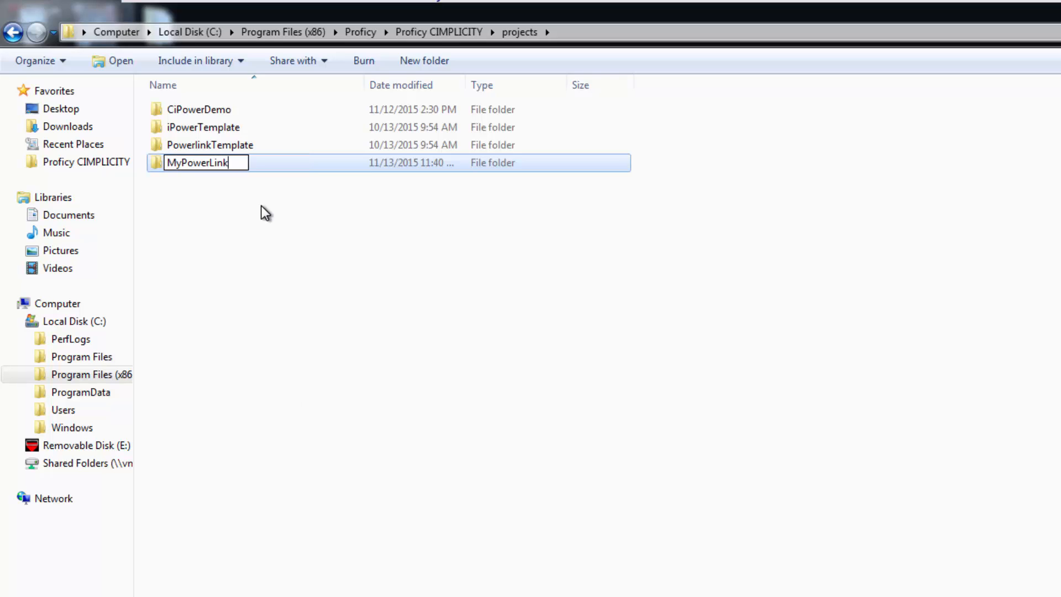
key(Return)
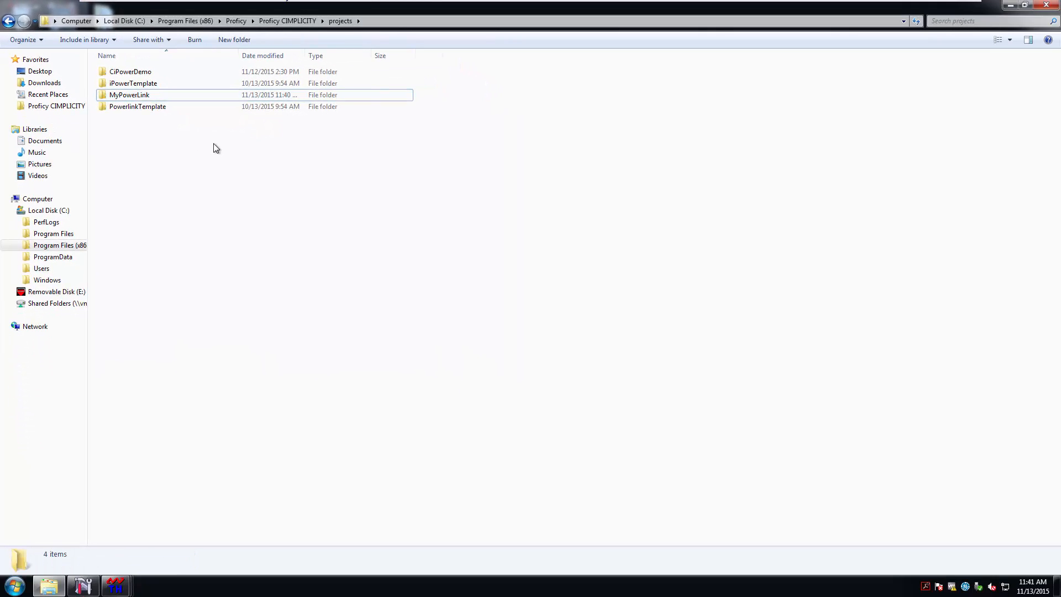
In Workbench, open the project file inside the projects\MyPowerLink folder
click(82, 587)
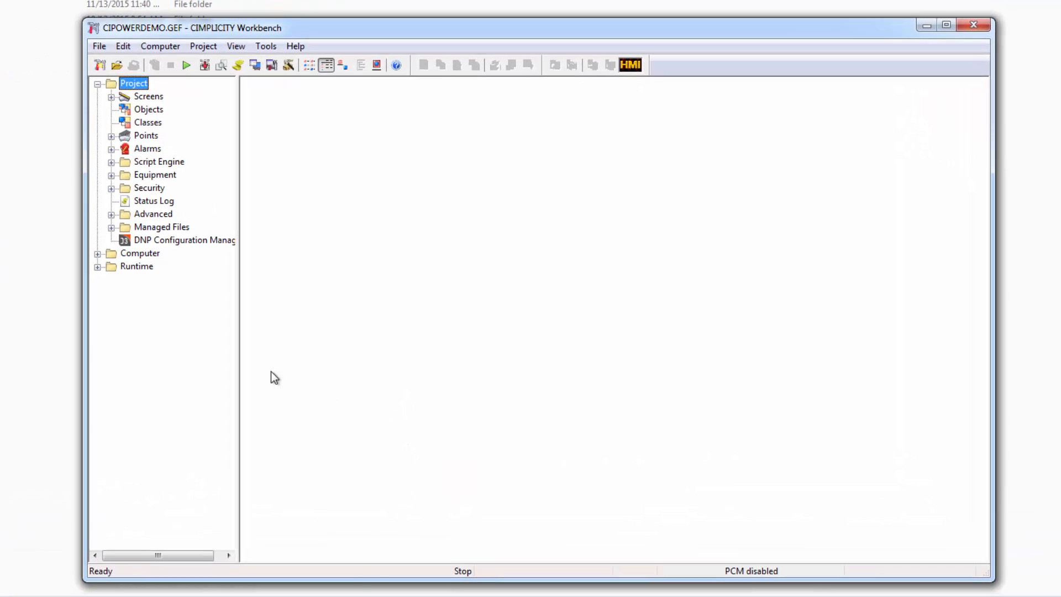
click(106, 59)
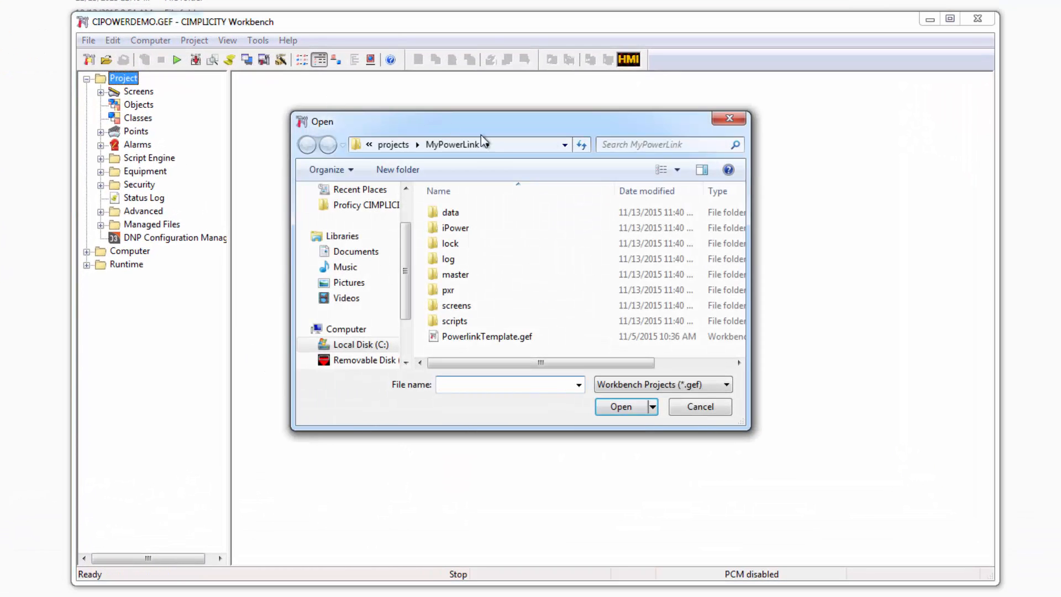
click(393, 144)
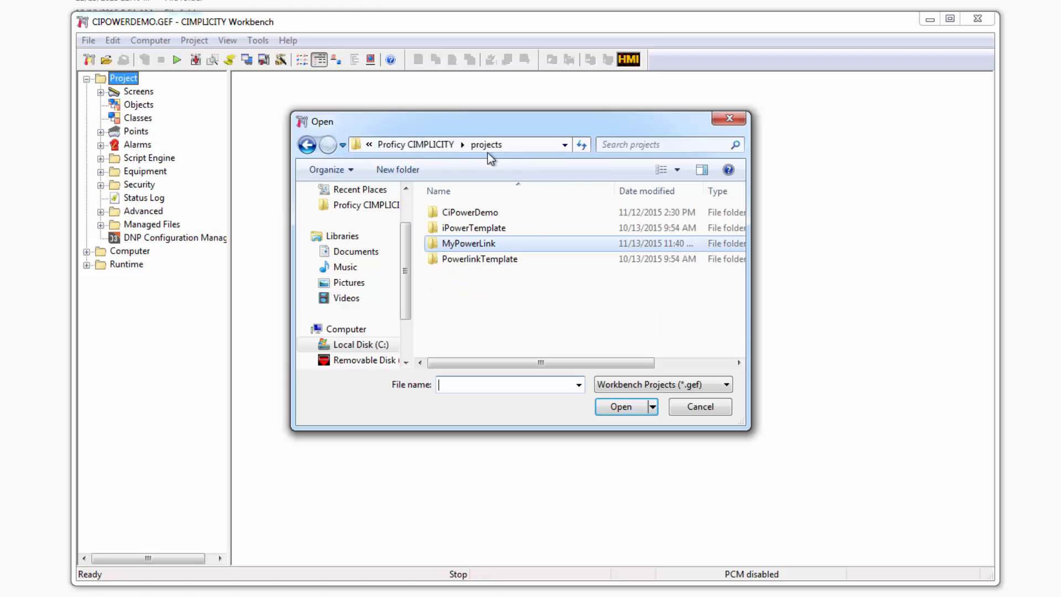
double_click(485, 243)
click(492, 338)
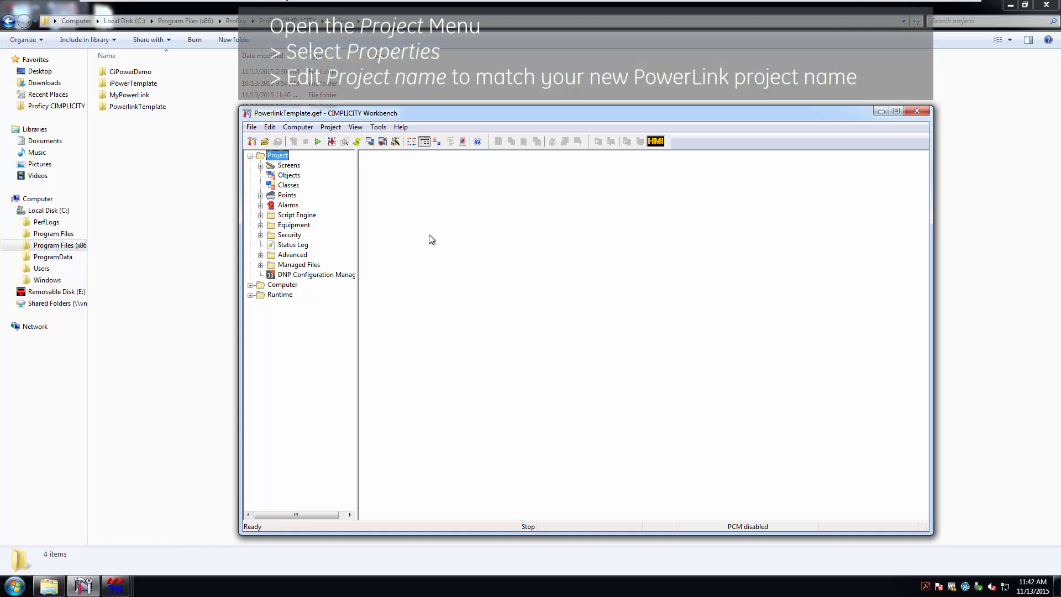
Set the project name to MyPowerLink in Project Properties
click(330, 126)
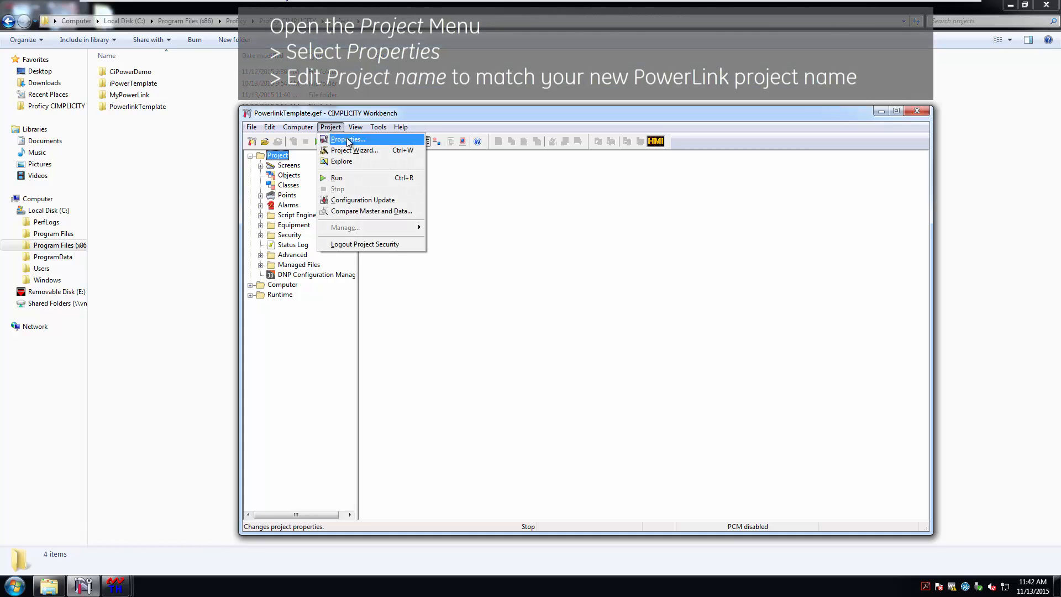
click(349, 140)
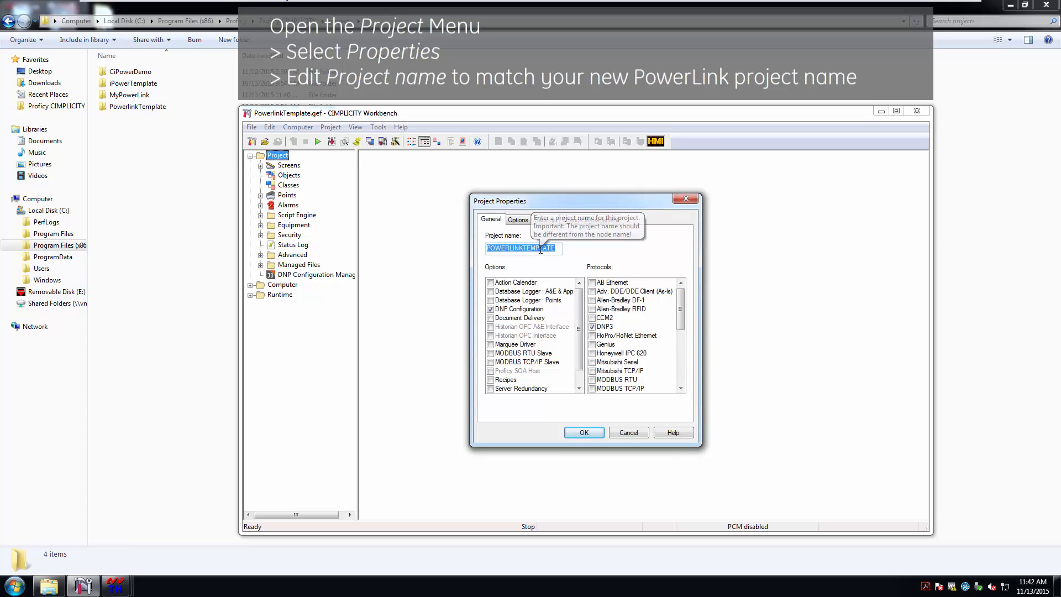
text(MyPo)
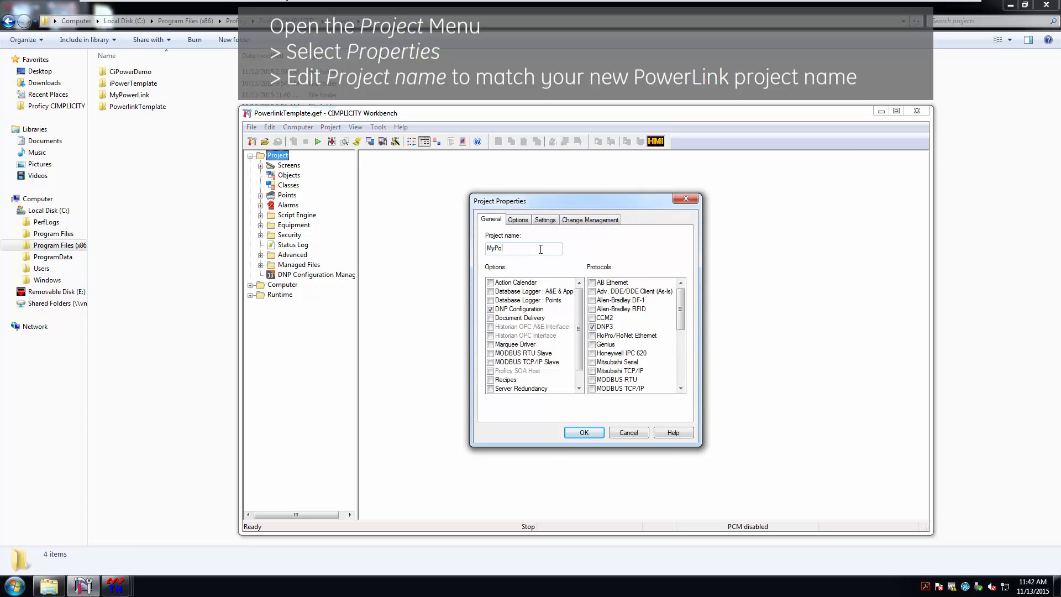
text(werLink)
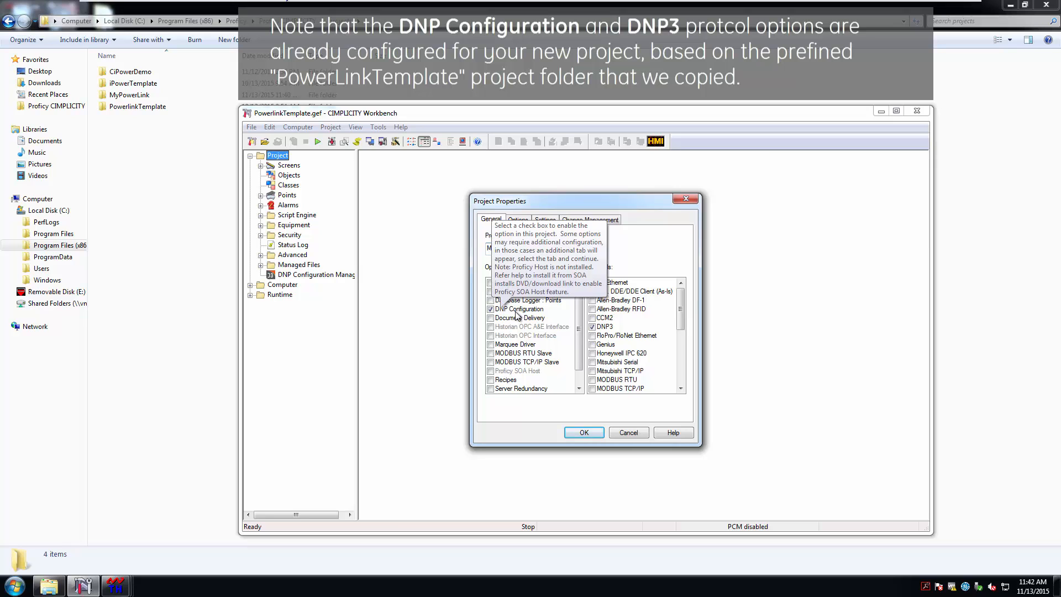
click(595, 436)
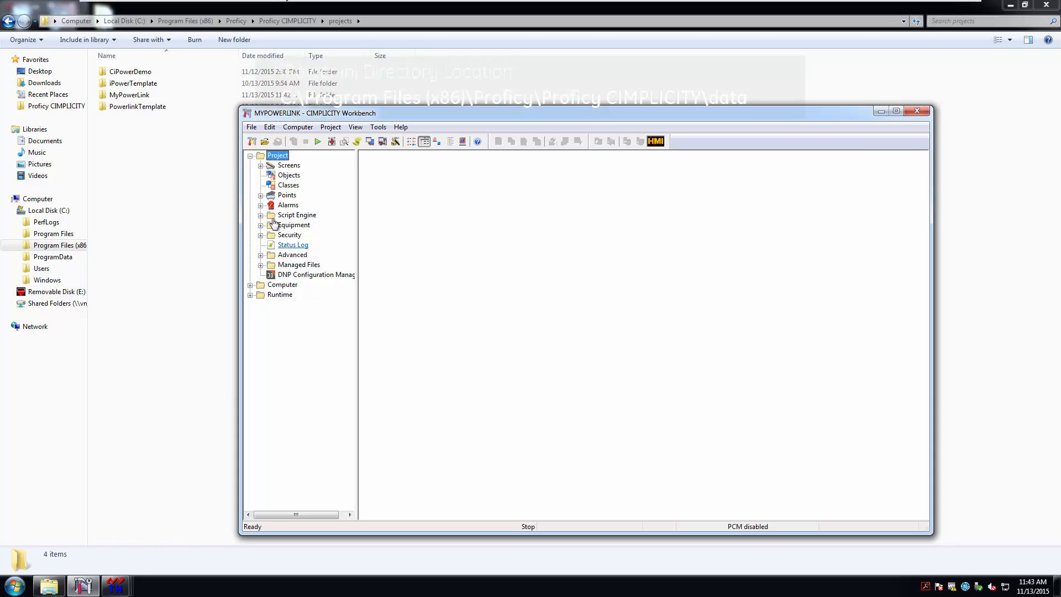
Open iPower.ini from the Proficy CIMPLICITY data folder in Notepad
click(152, 181)
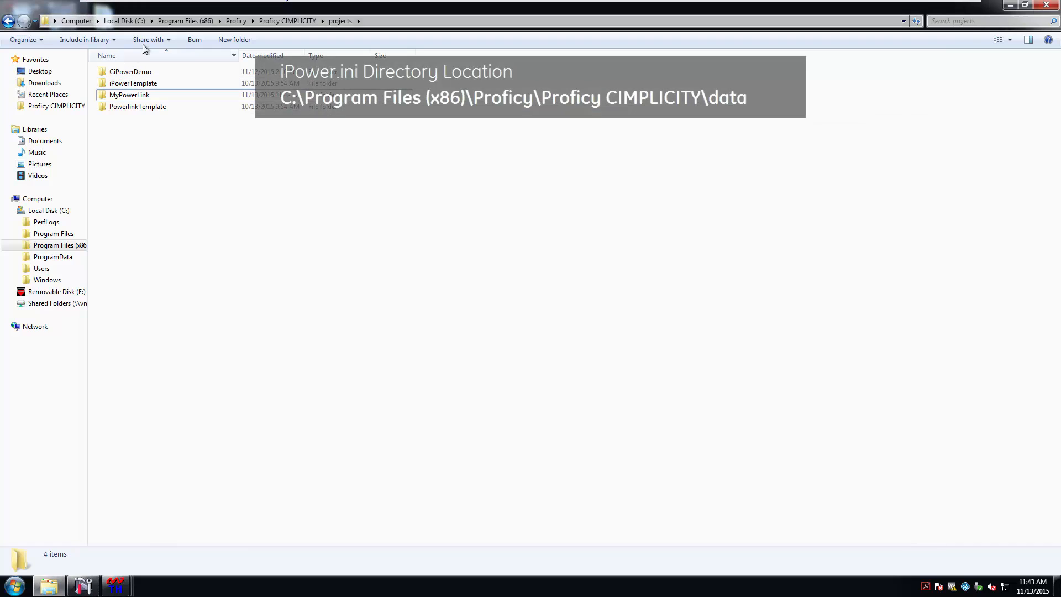
click(288, 21)
double_click(126, 142)
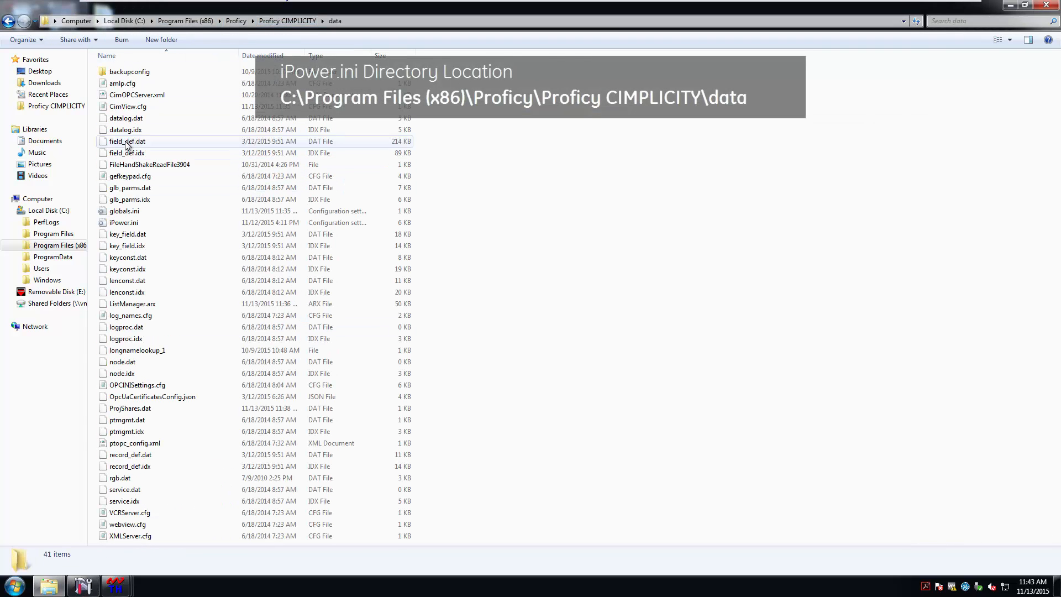
double_click(126, 226)
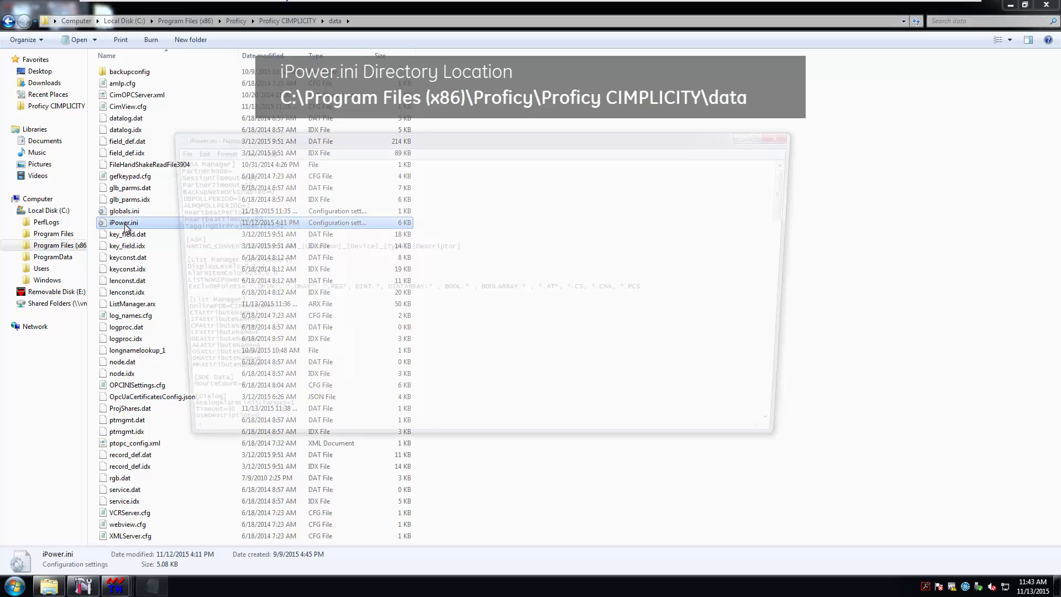
Change ProjectList from CIPOWERDEMO to MYPOWERLINK, save iPower.ini and close Notepad
drag(796, 211, 796, 426)
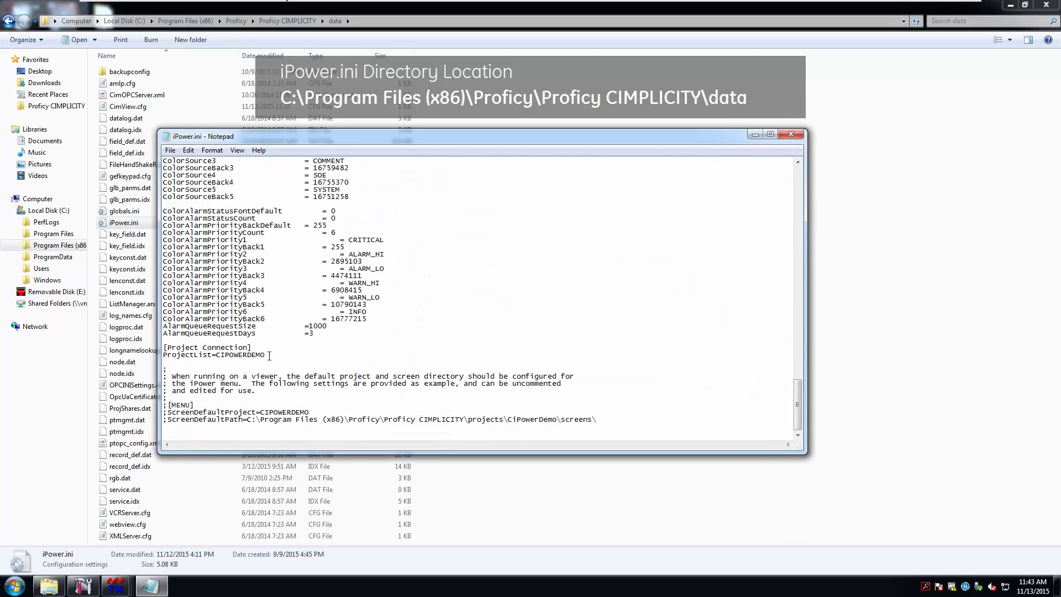
drag(265, 354, 216, 354)
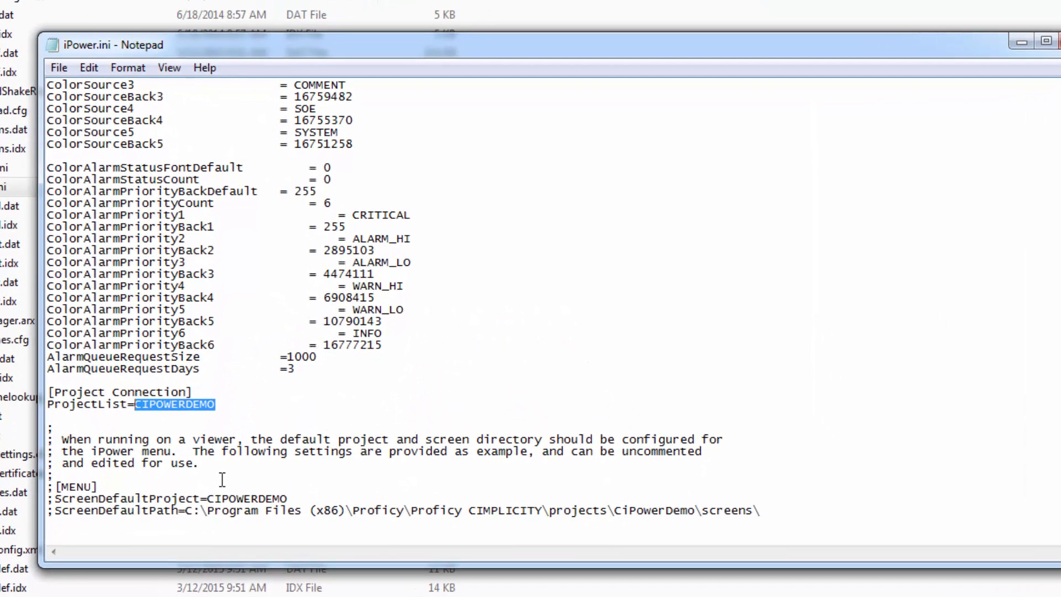
text(MY)
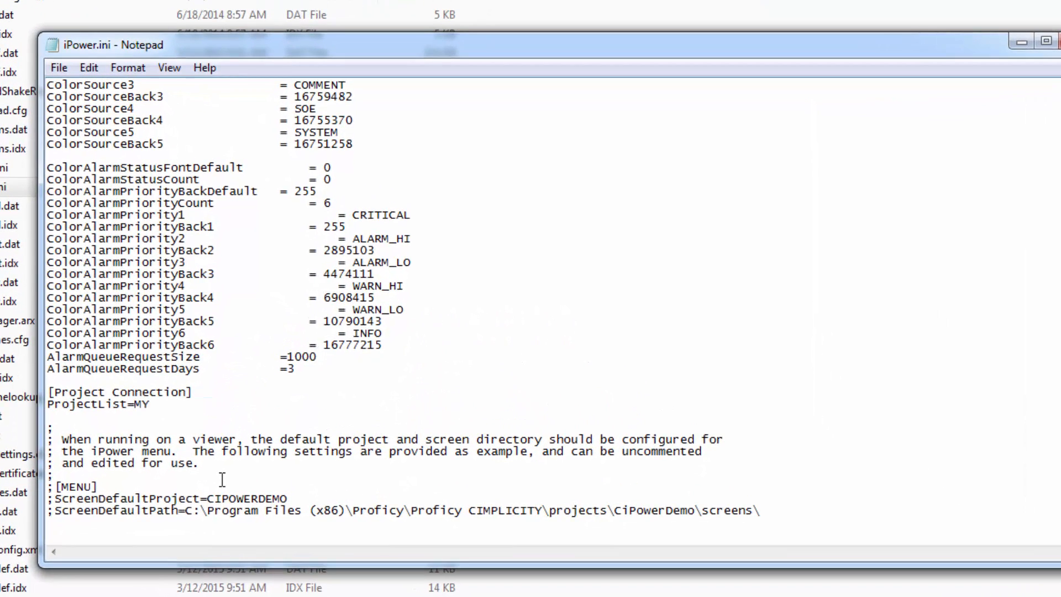
text(POWERLINK)
click(63, 69)
click(87, 129)
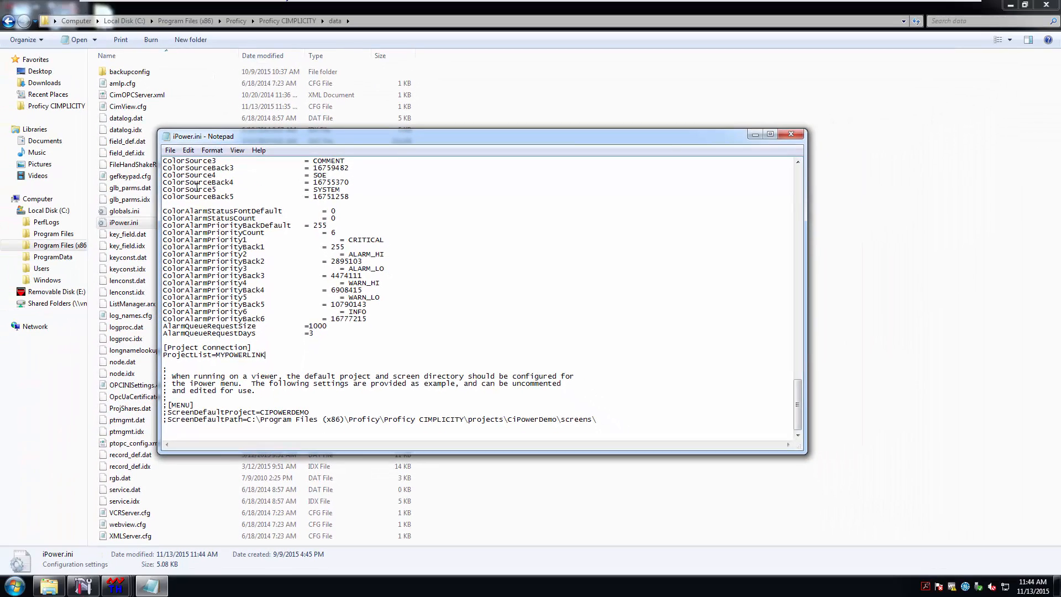
click(799, 138)
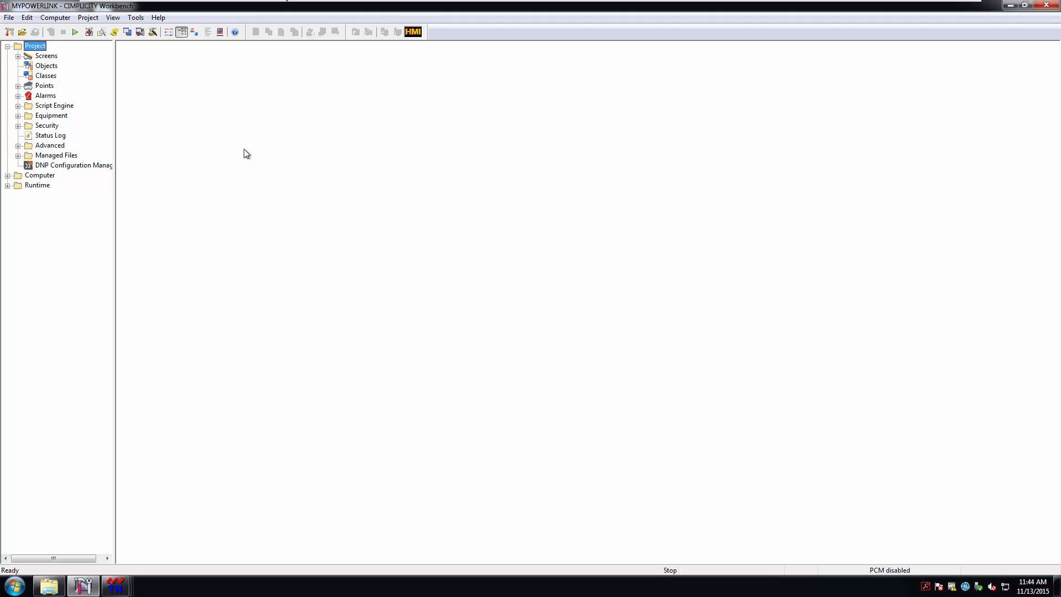
Run MYPOWERLINK, accepting the configuration update, start confirmation and licence warning
click(74, 32)
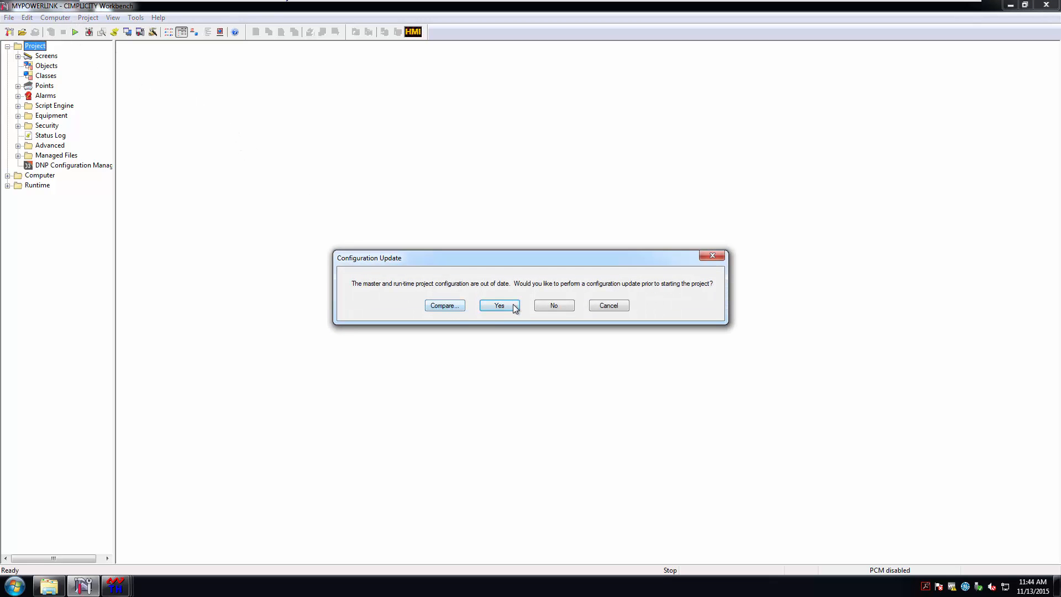
click(514, 307)
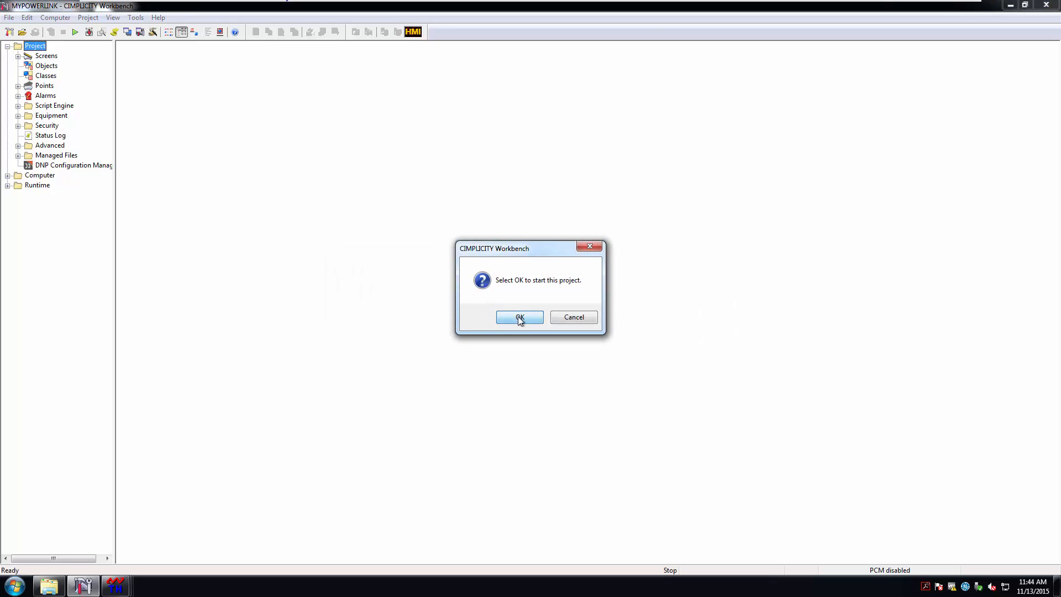
click(520, 318)
click(561, 316)
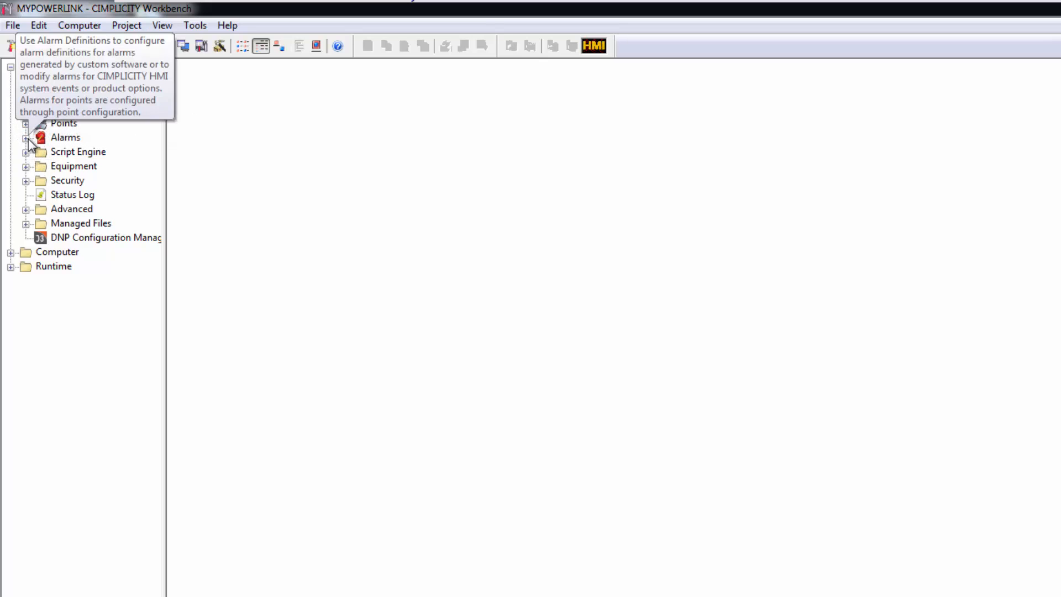
Open the IPOWER_SERVICE user's properties under Security > Users
click(25, 181)
click(69, 200)
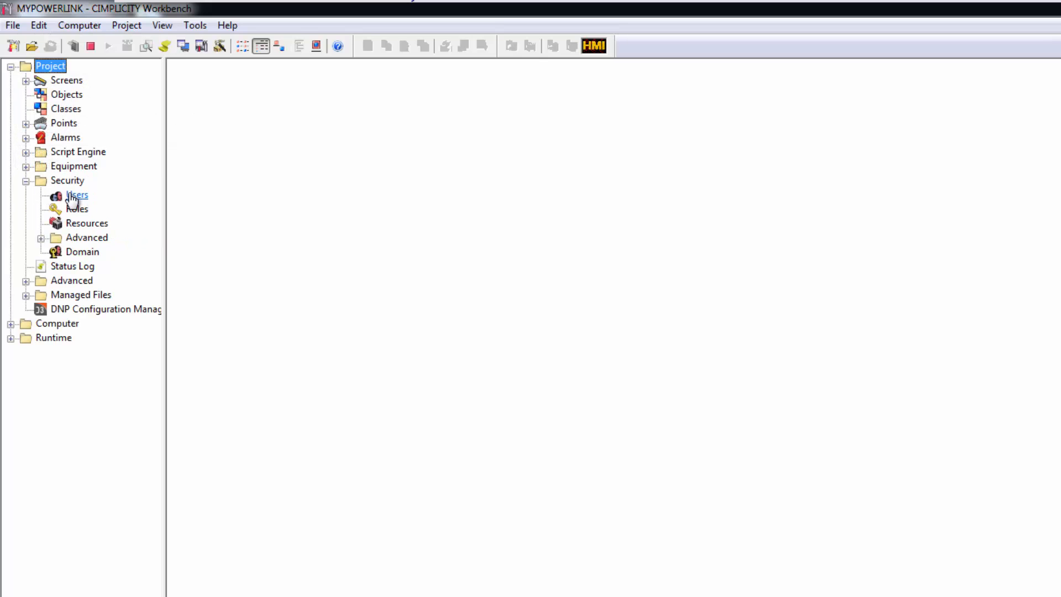
click(225, 105)
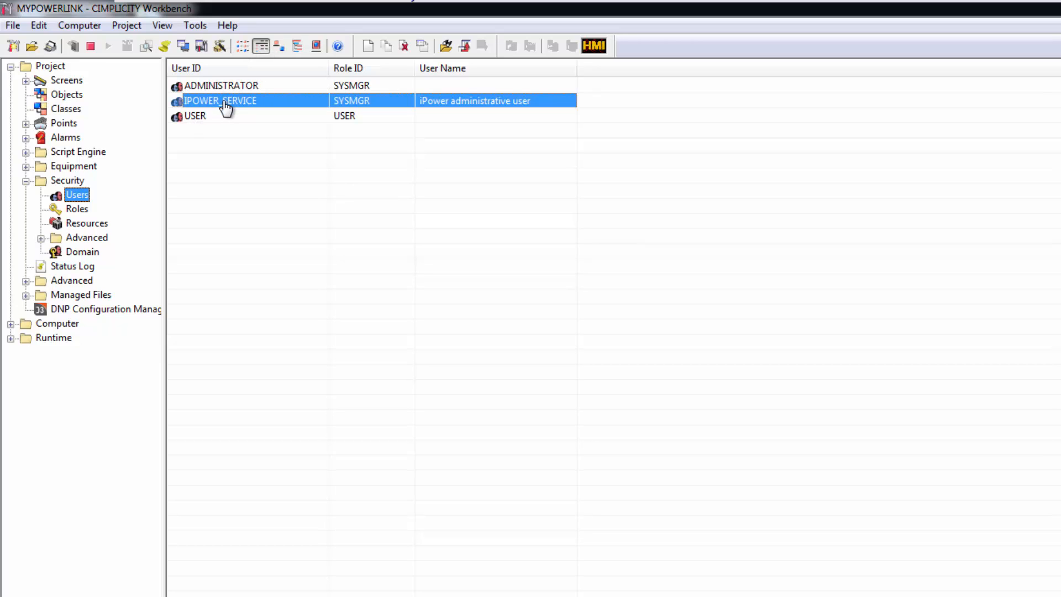
double_click(226, 106)
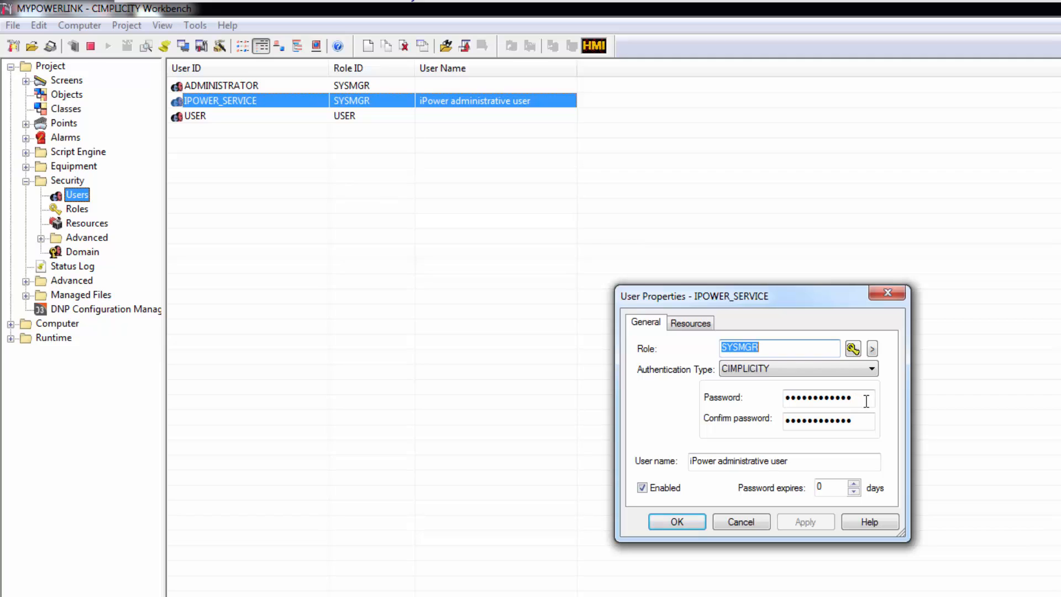
Enter and confirm a new password for IPOWER_SERVICE, apply it, and close the properties
click(819, 400)
double_click(819, 400)
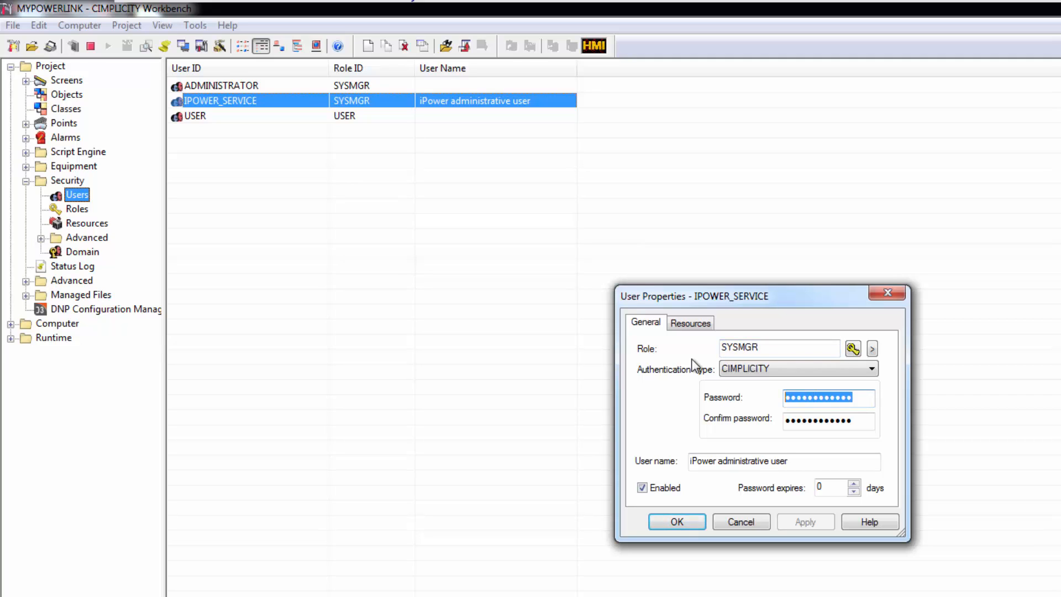
text(ip)
text(•••)
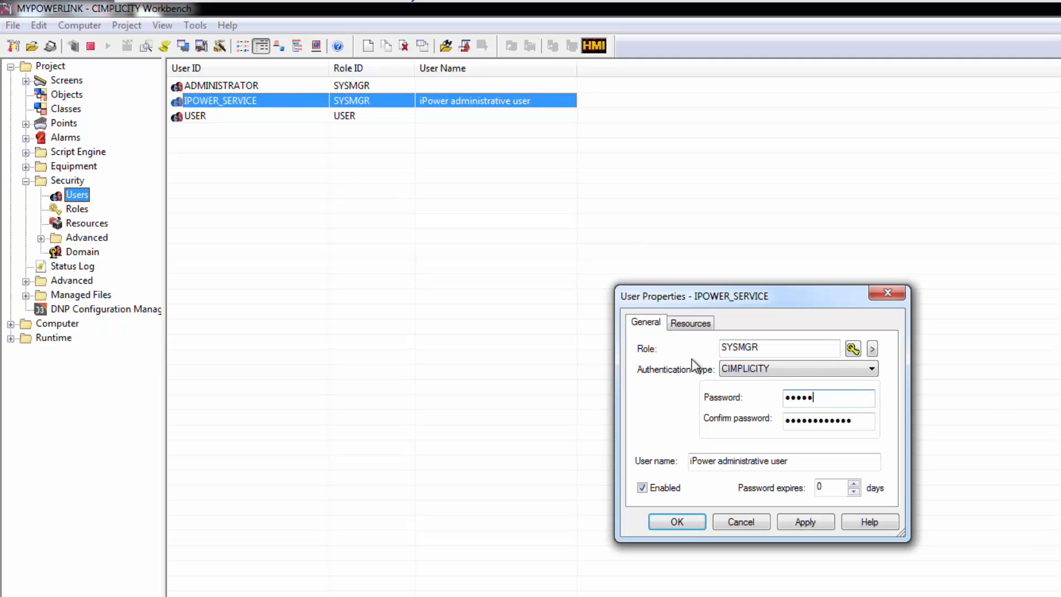
key(BackSpace)
key(BackSpace)
key(BackSpace)
key(BackSpace)
key(BackSpace)
text(•••••••••)
key(Tab)
text(••••••)
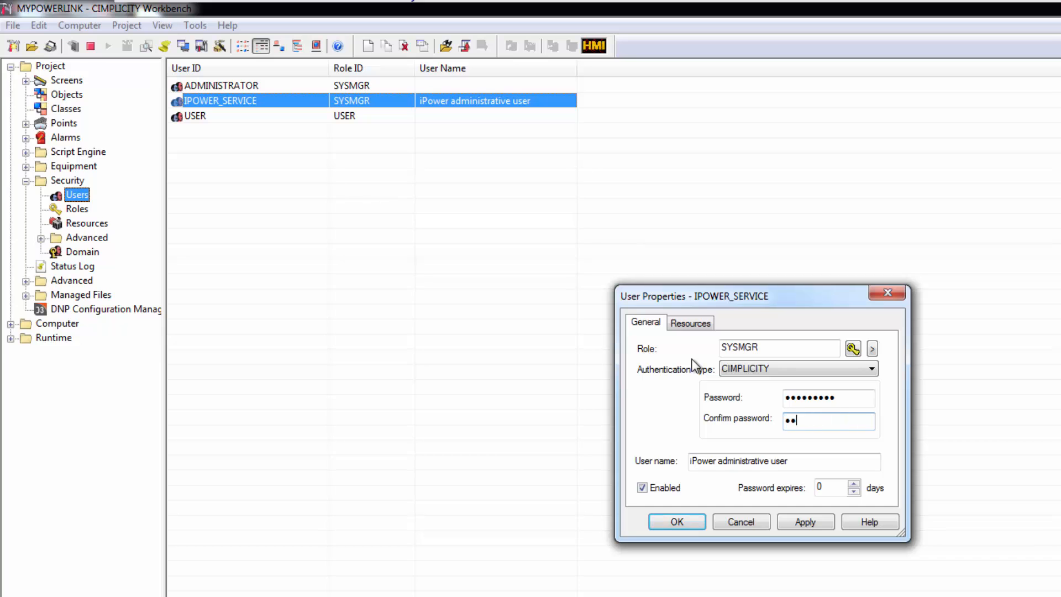
text(•••)
click(691, 446)
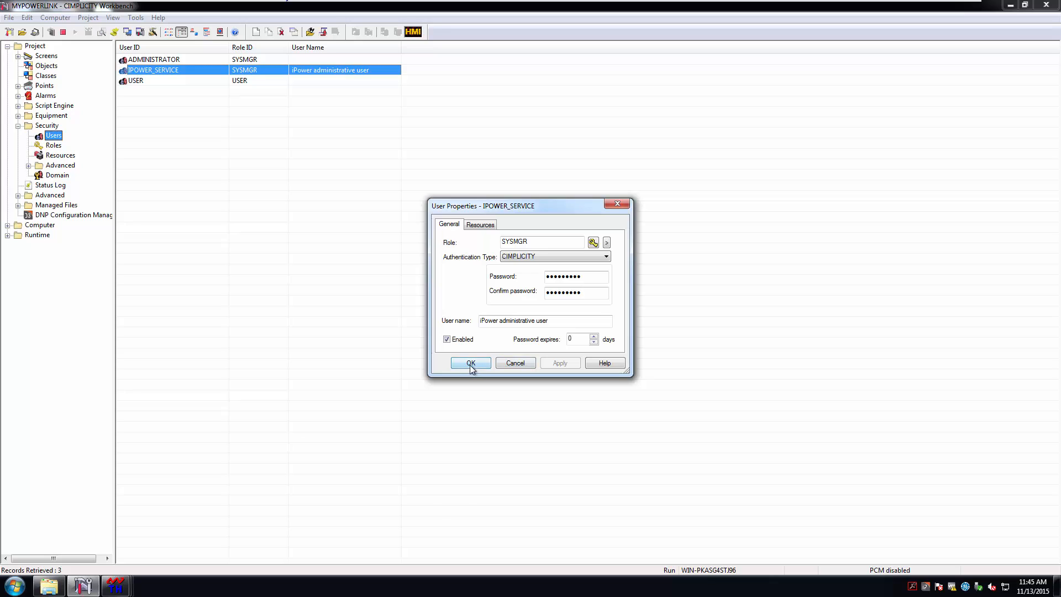
click(471, 363)
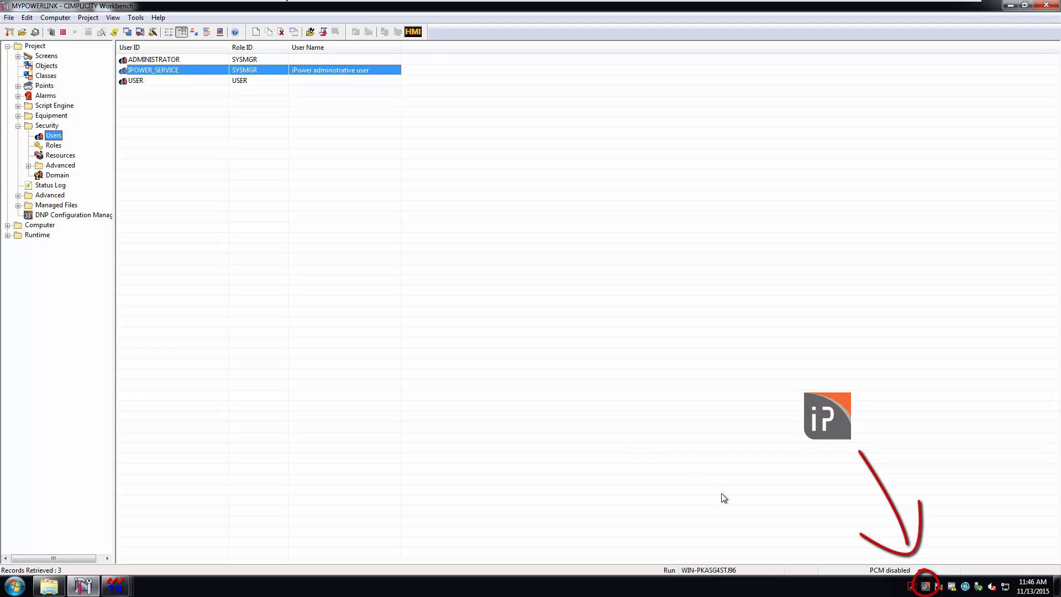
In MOA Manager's Connection Projects settings, retype the administrative user password and save
right_click(925, 586)
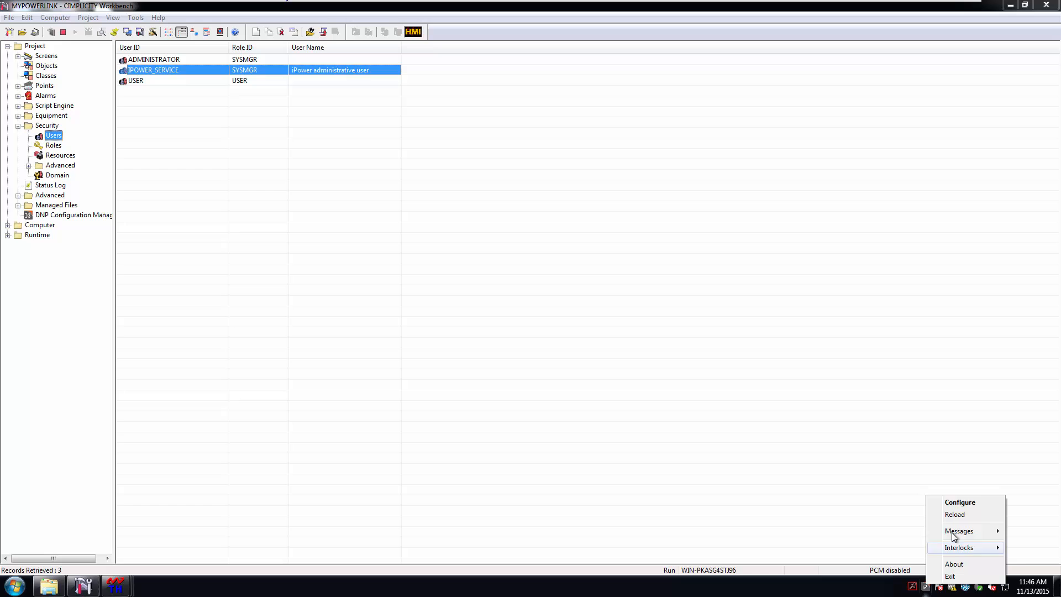
click(967, 503)
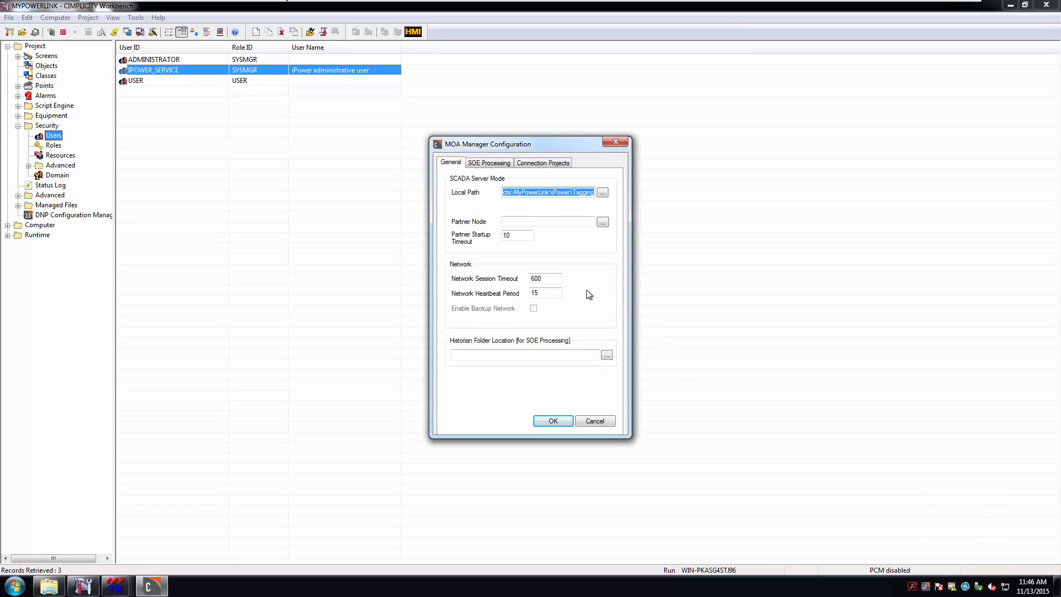
click(539, 162)
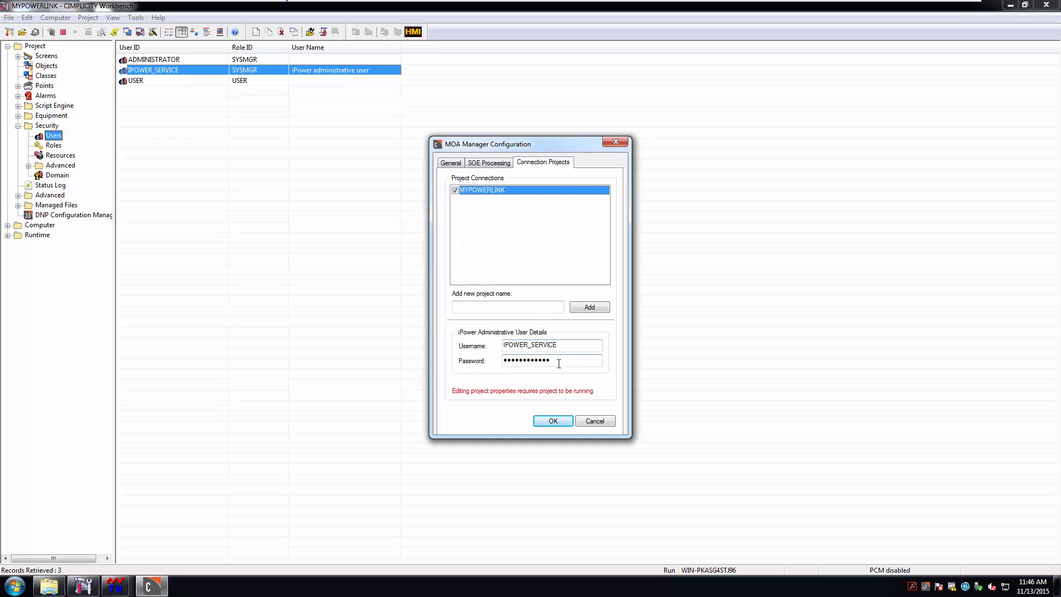
double_click(525, 360)
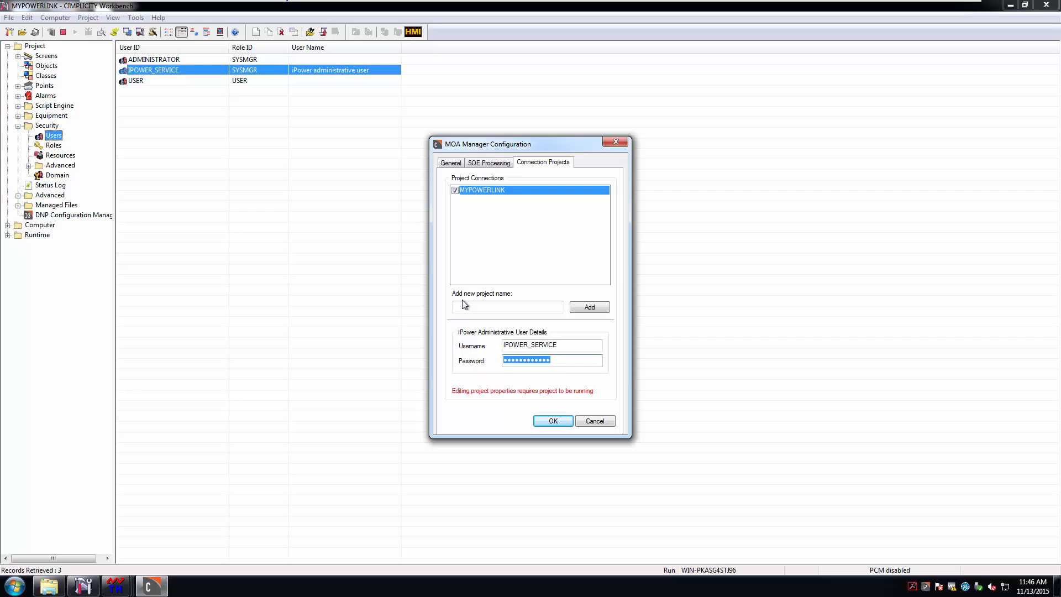
text(•••••••)
click(553, 421)
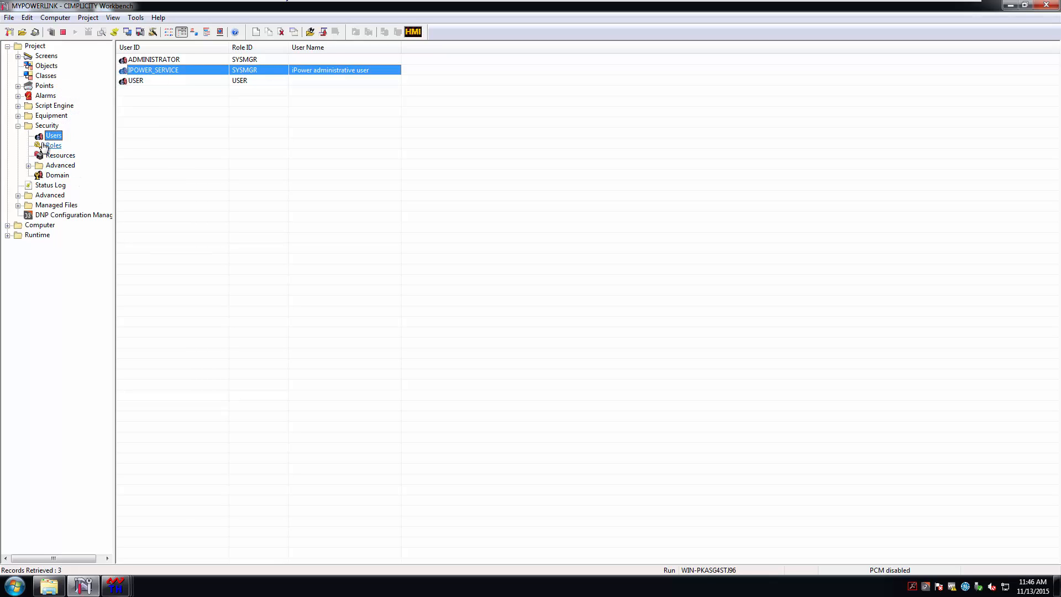
Launch DNP Configuration Manager, dismiss the demo notice, and show the Catapult DNP3 Channels list
click(59, 215)
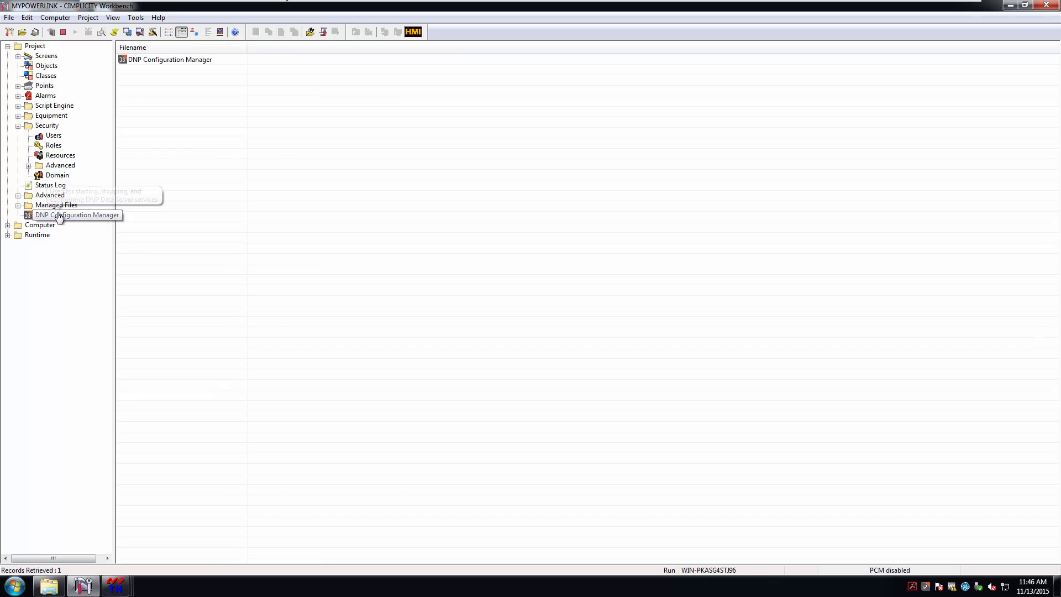
double_click(173, 60)
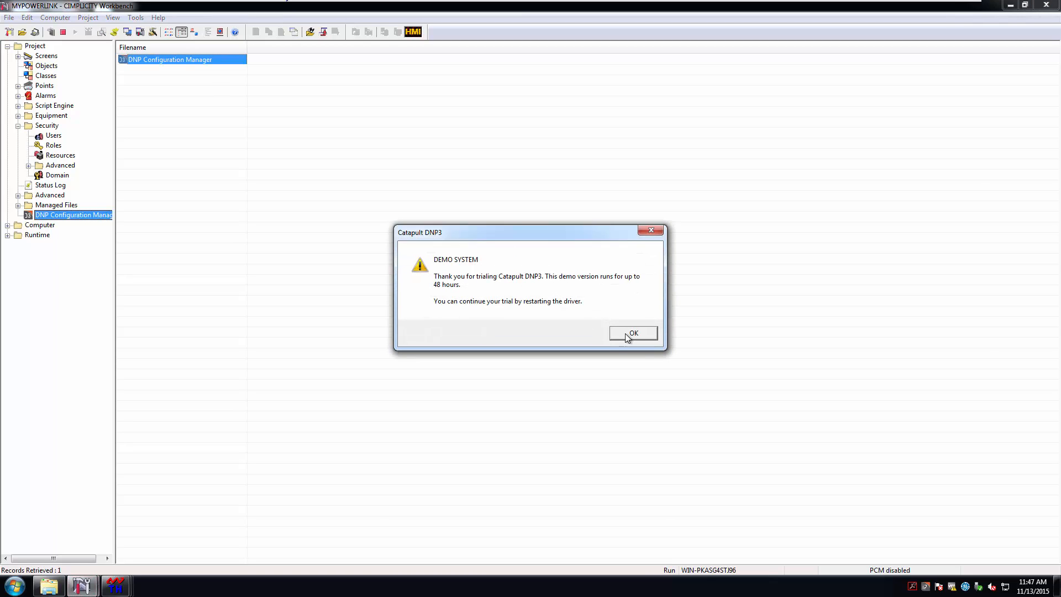
click(626, 334)
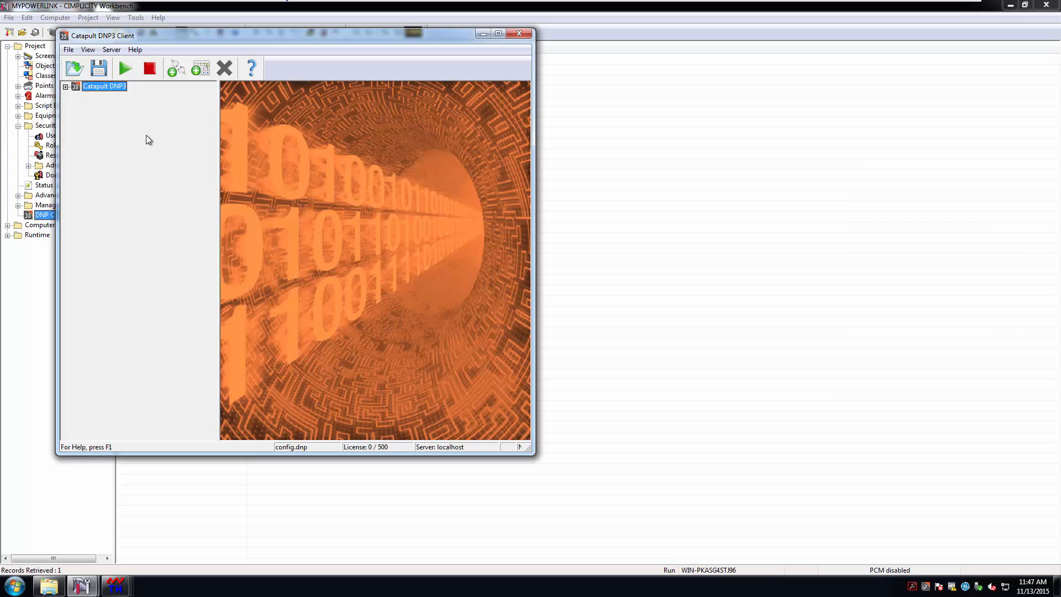
click(66, 87)
key(Down)
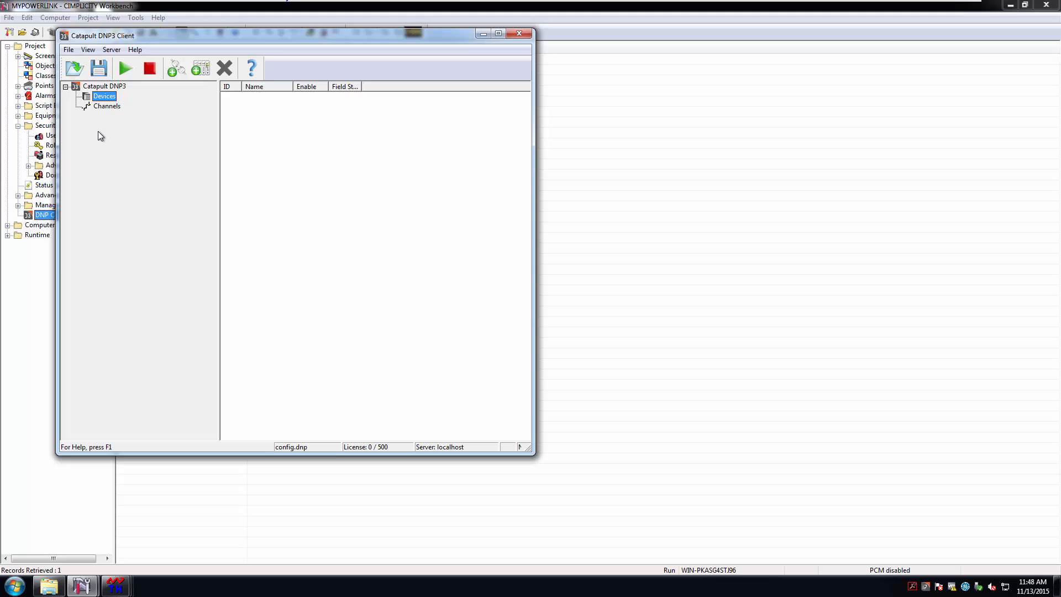
click(100, 106)
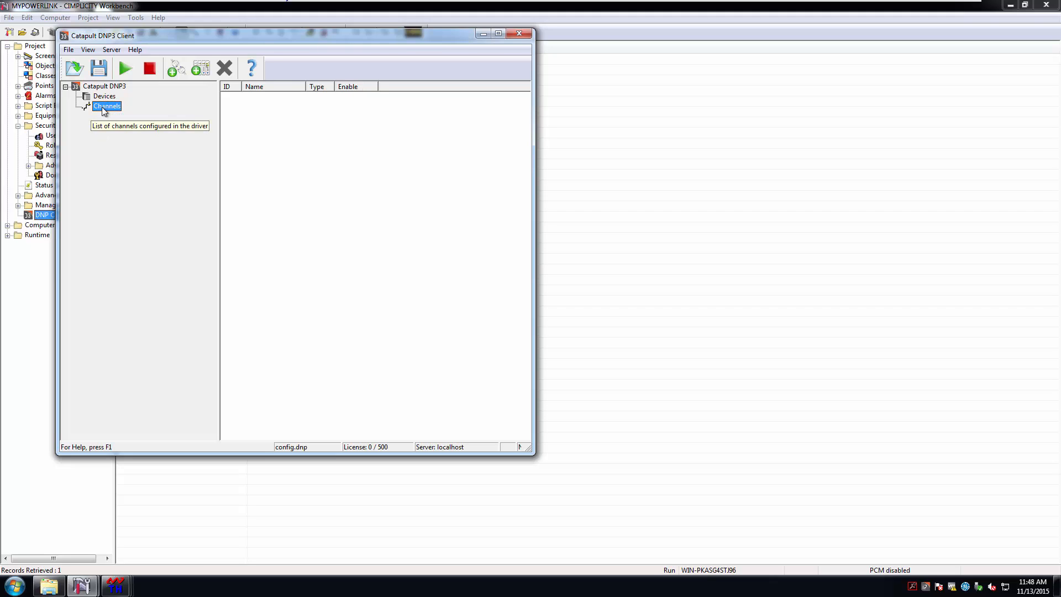
right_click(102, 107)
Add a channel named TestChannel with master DNP address 1
click(133, 114)
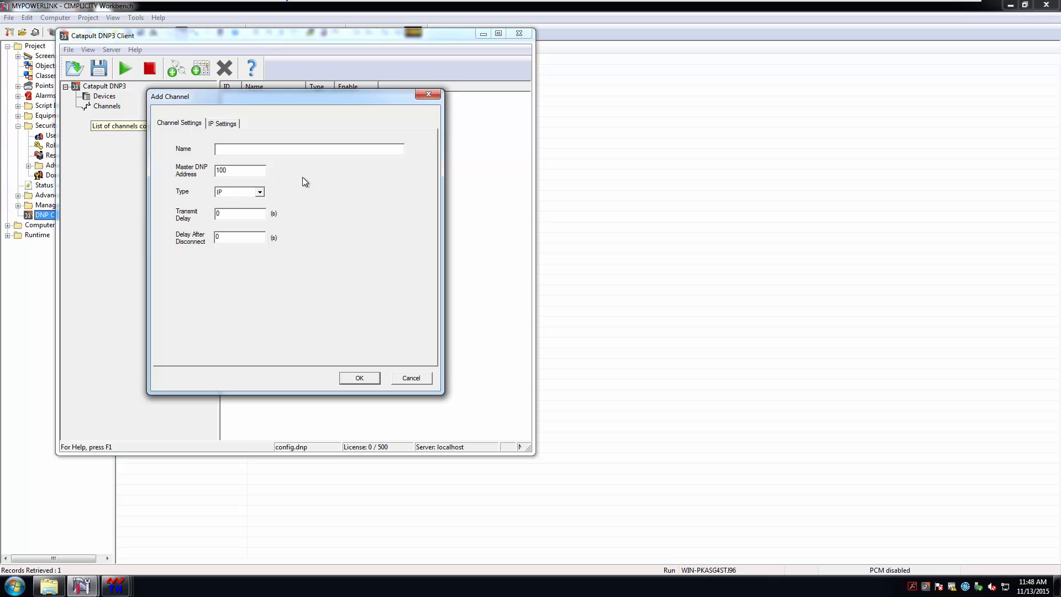
text(Te)
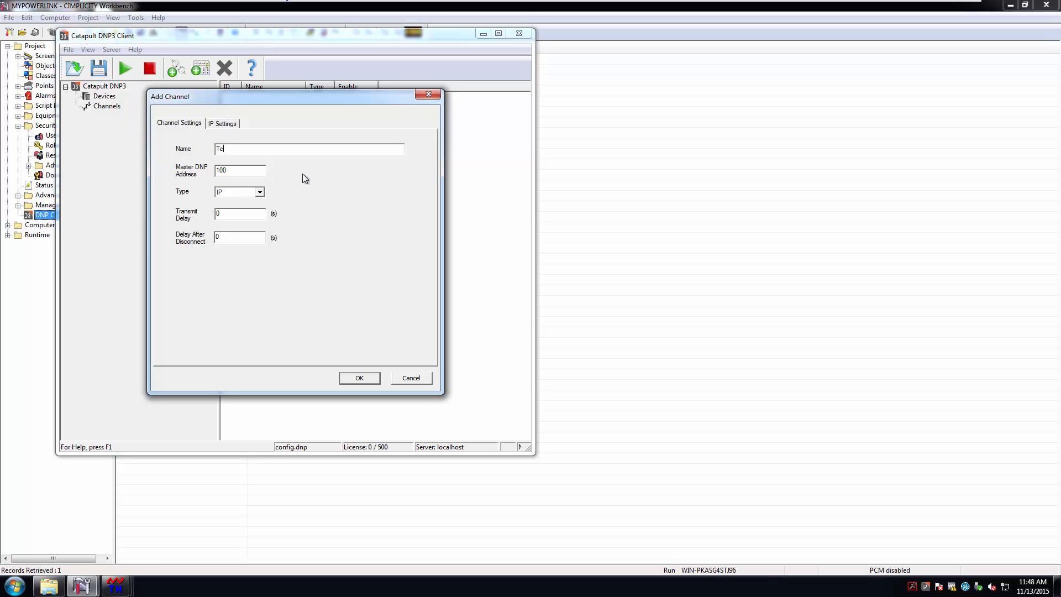
text(stChannel)
double_click(230, 171)
text(1)
Set slave and master IP to 127.0.0.1, master port 0, and create the channel
click(226, 124)
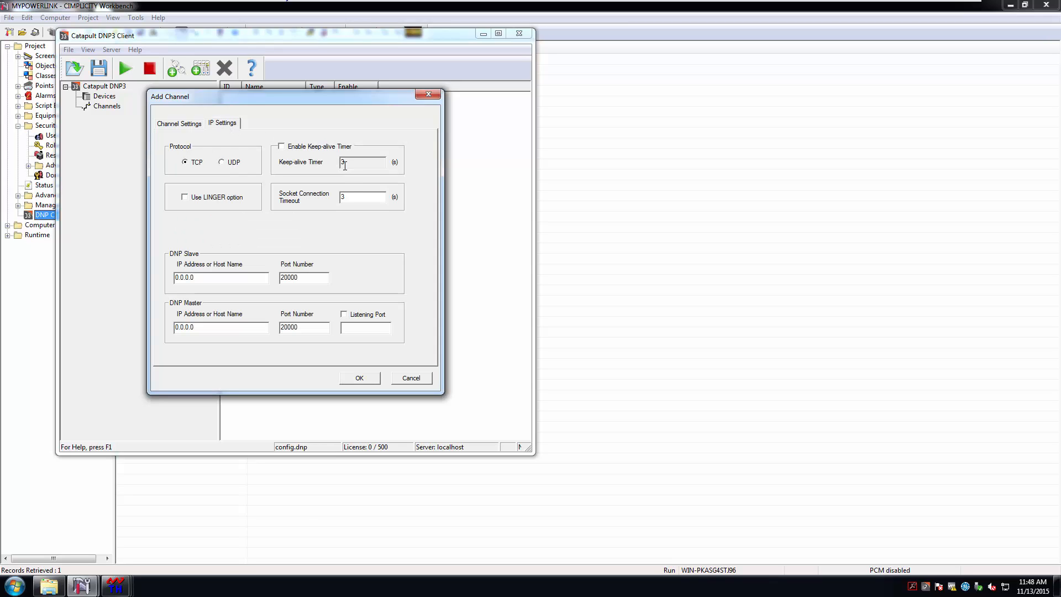
click(176, 277)
text(127)
key(Right)
key(Right)
key(Right)
key(BackSpace)
text(1)
click(176, 328)
text(127)
key(Delete)
click(203, 327)
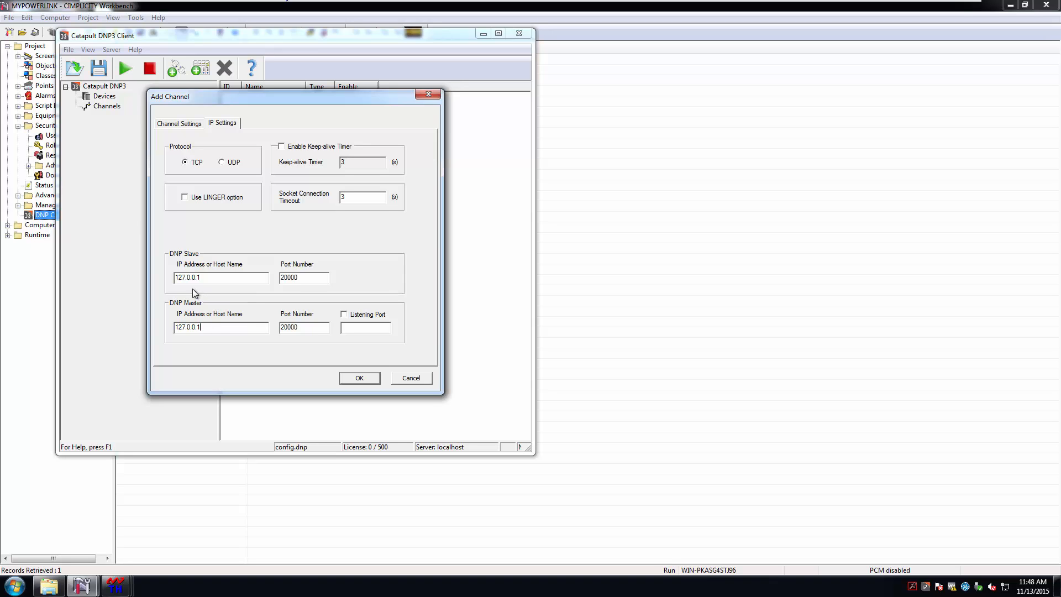
double_click(286, 327)
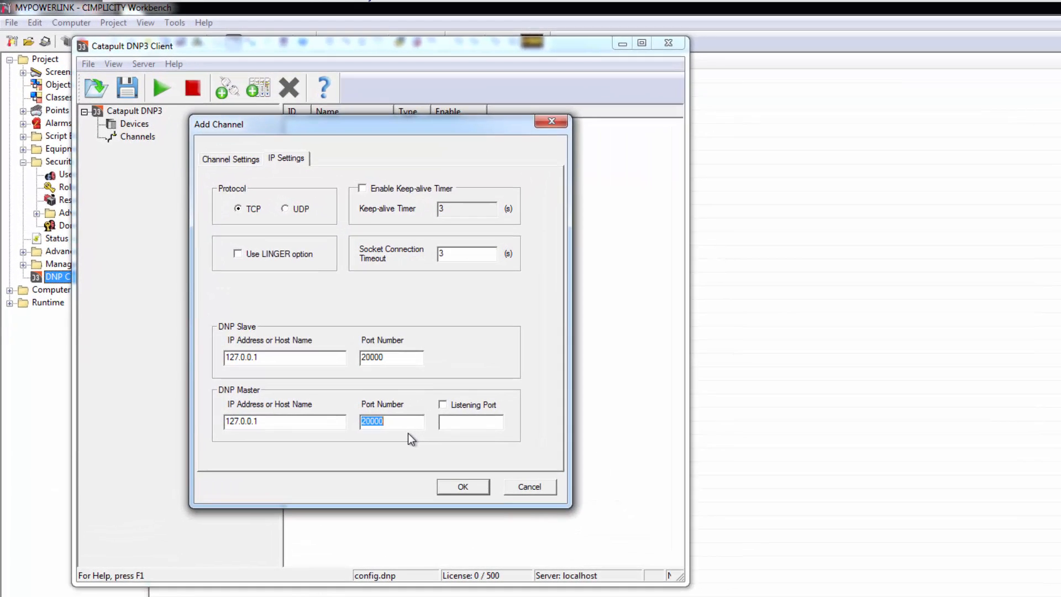
text(0)
click(463, 488)
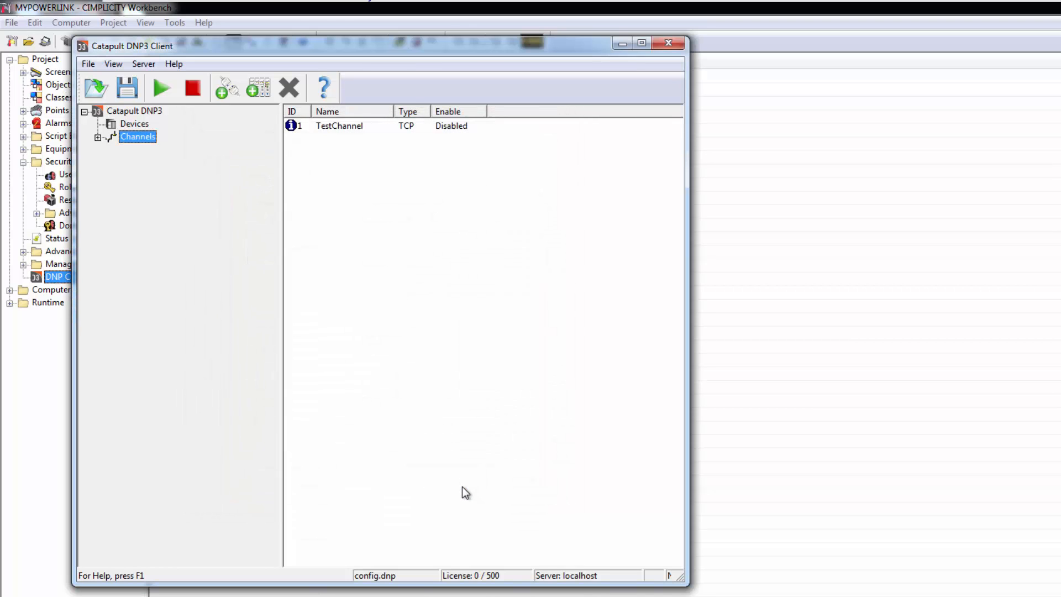
Add a new DNP3 device named TestDevice under Devices
click(138, 125)
right_click(140, 125)
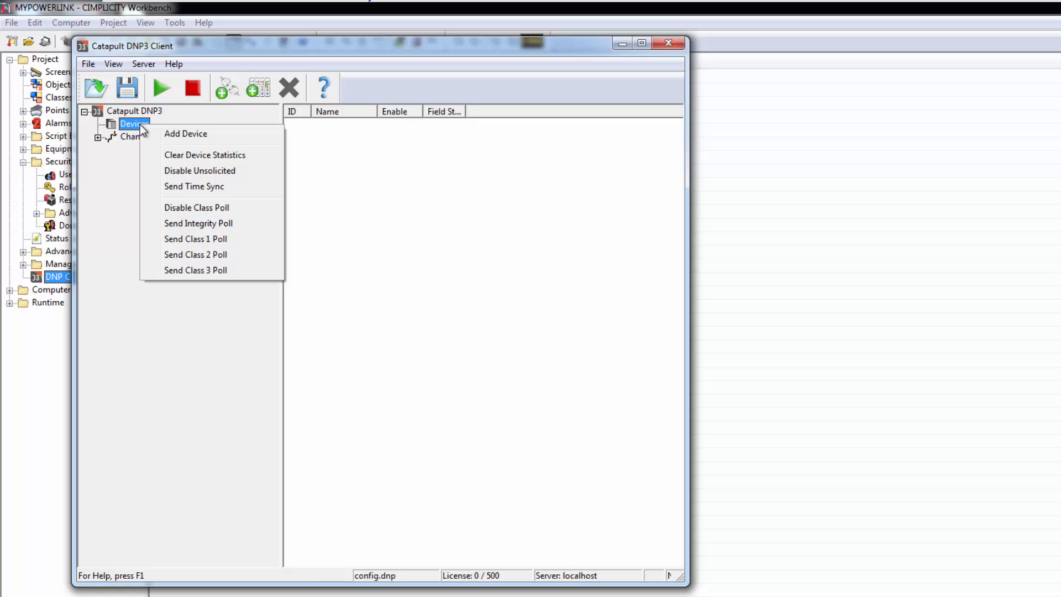
click(205, 134)
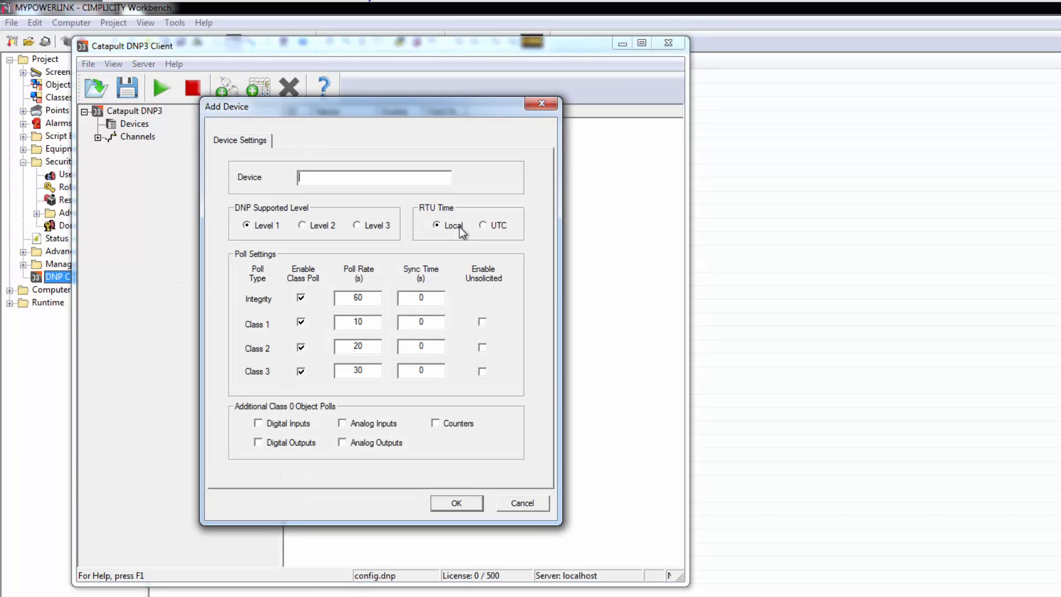
text(TestDevice)
click(463, 502)
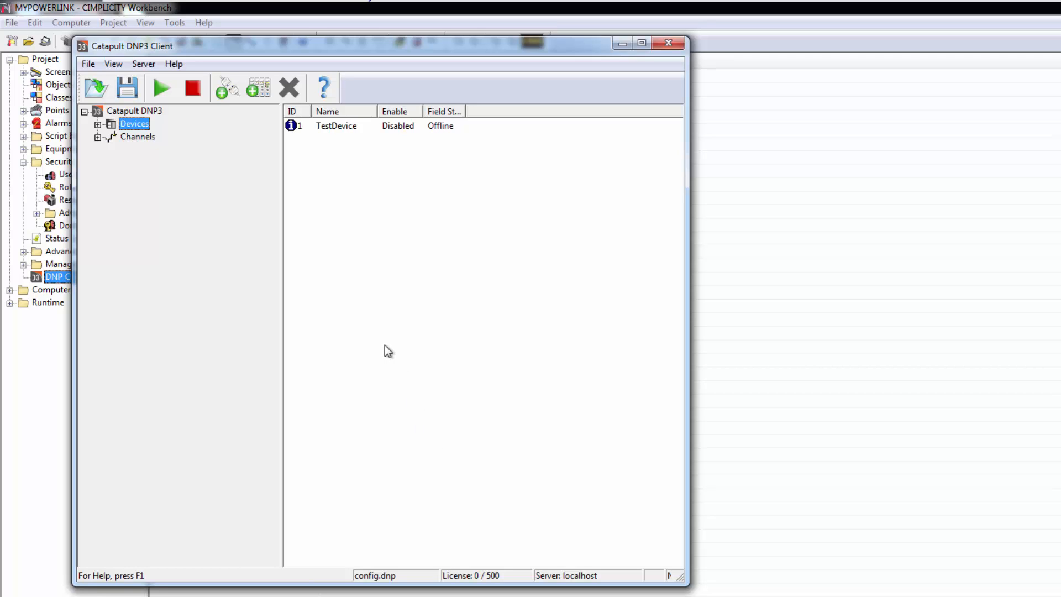
Expand Devices and display TestDevice's properties and messages log
right_click(335, 125)
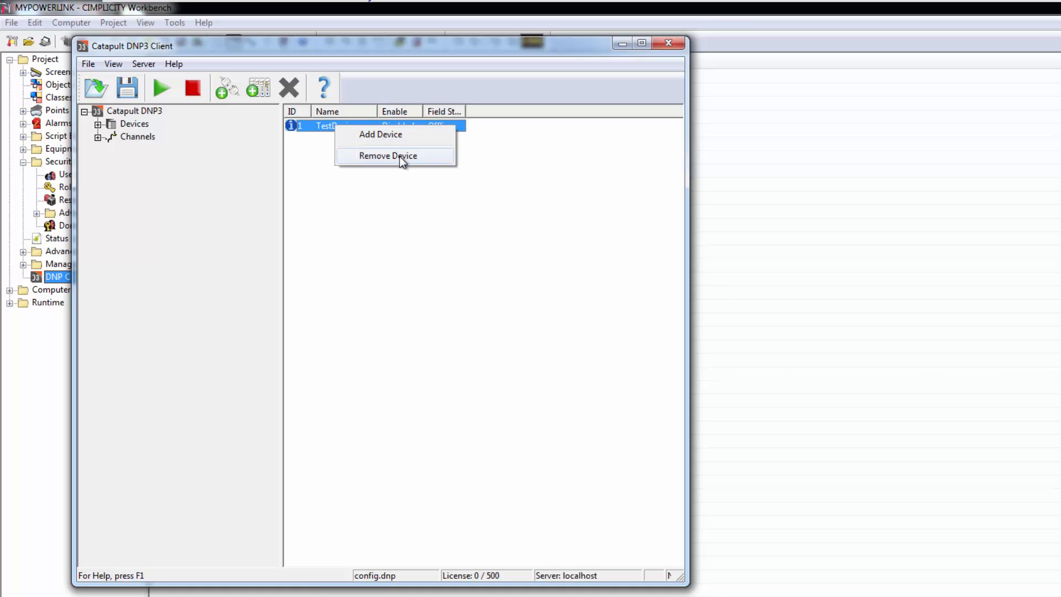
click(363, 254)
click(98, 124)
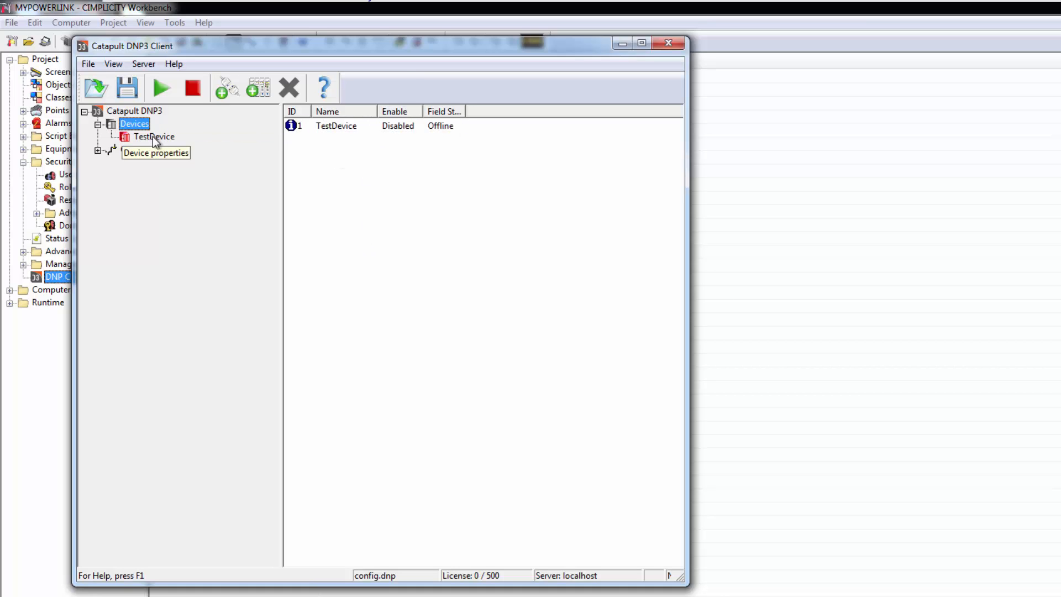
click(155, 136)
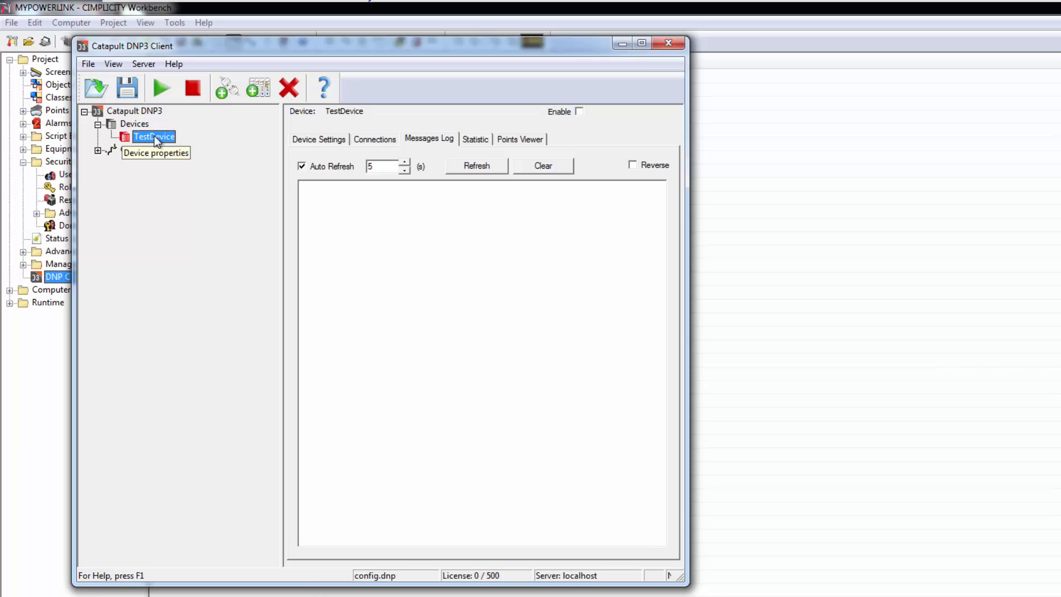
Connect TestDevice to TestChannel, keeping slave DNP address 100
right_click(154, 136)
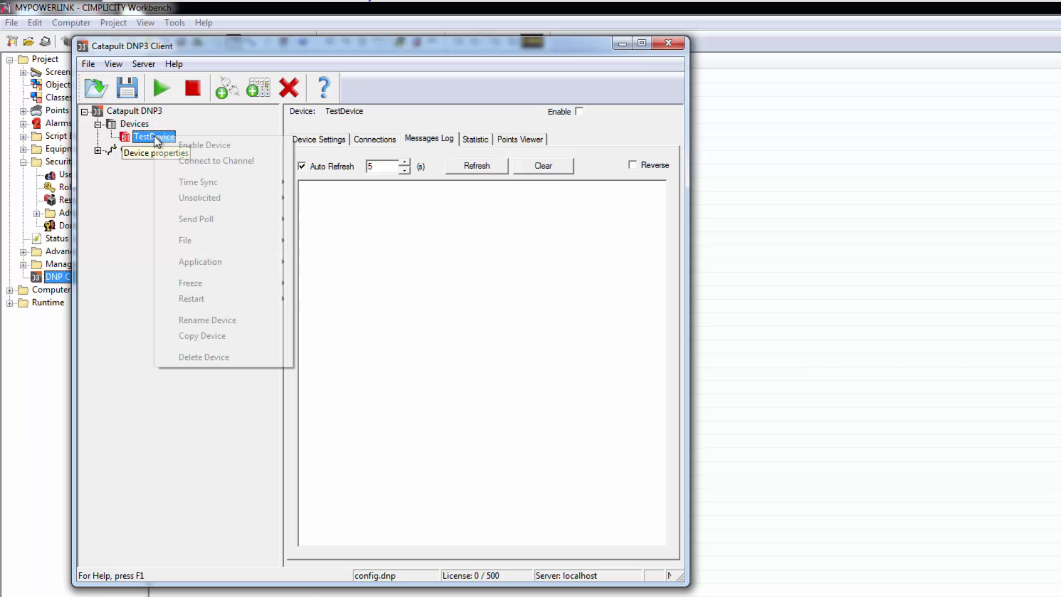
click(223, 161)
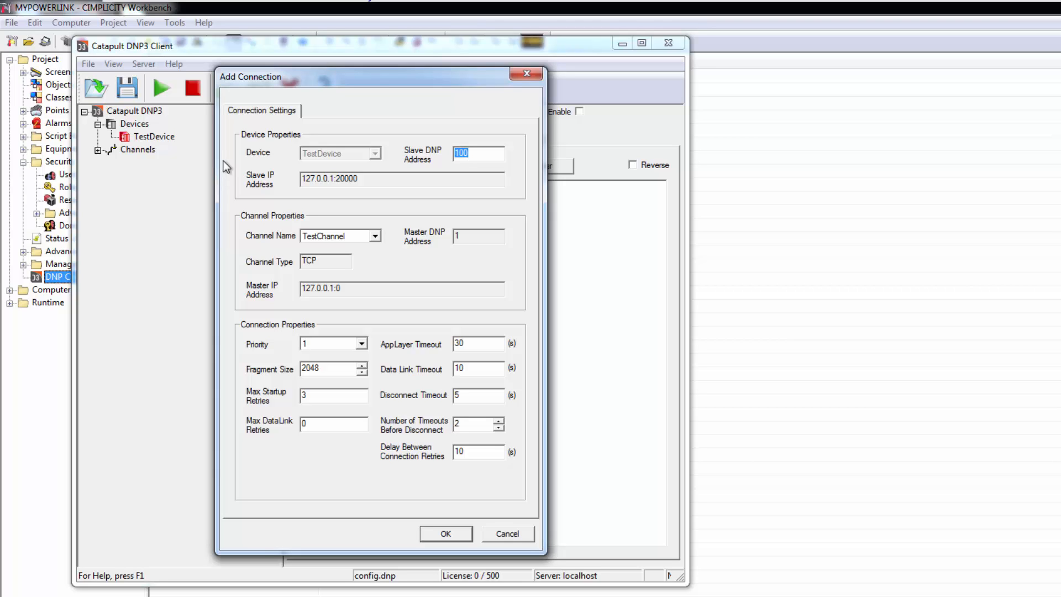
drag(415, 84, 909, 84)
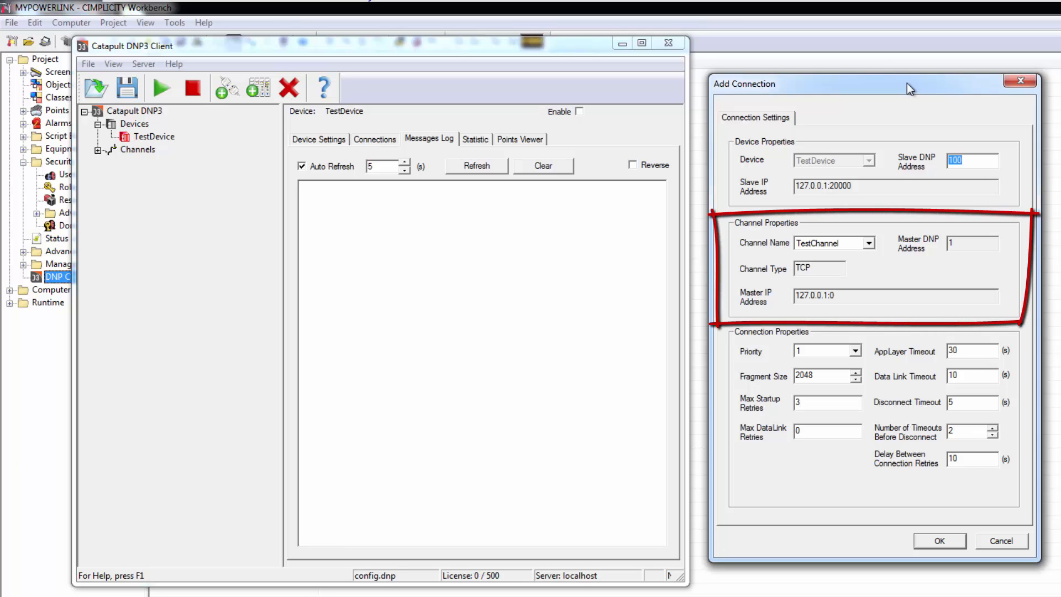
click(941, 543)
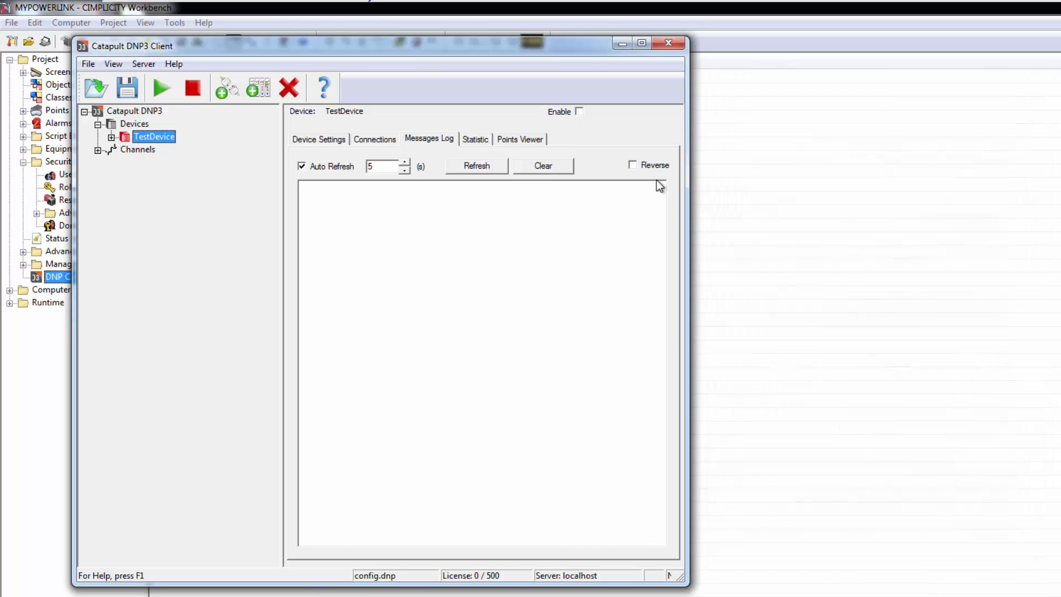
Enable both TestDevice and TestChannel
click(579, 112)
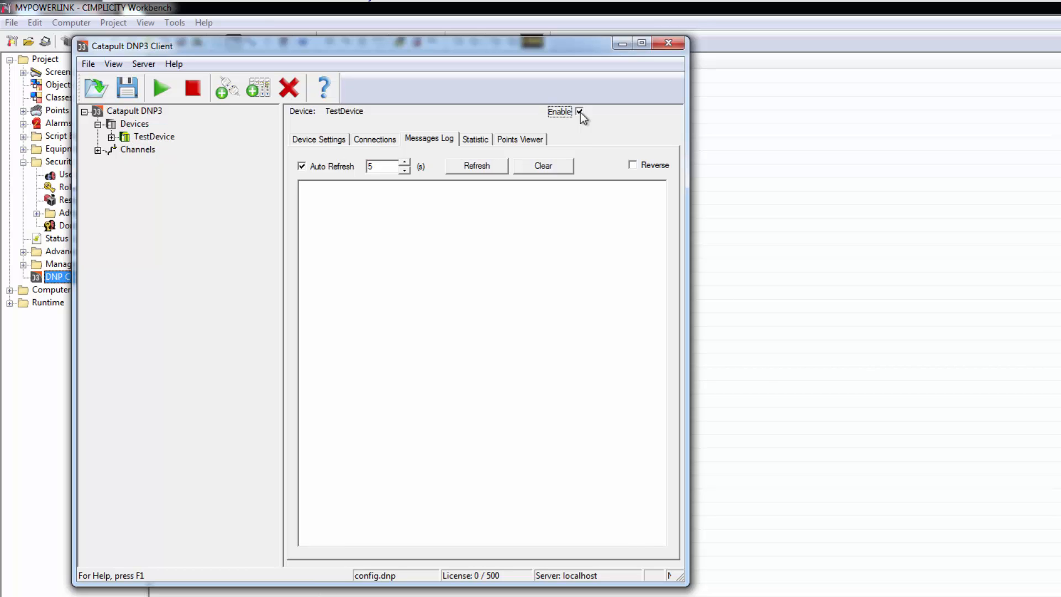
click(98, 150)
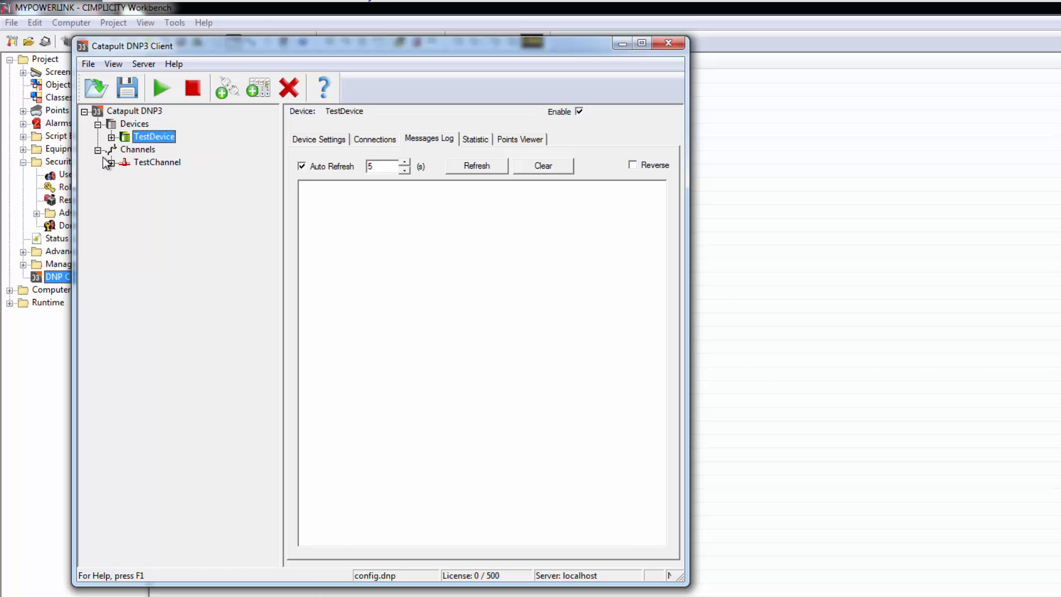
click(144, 162)
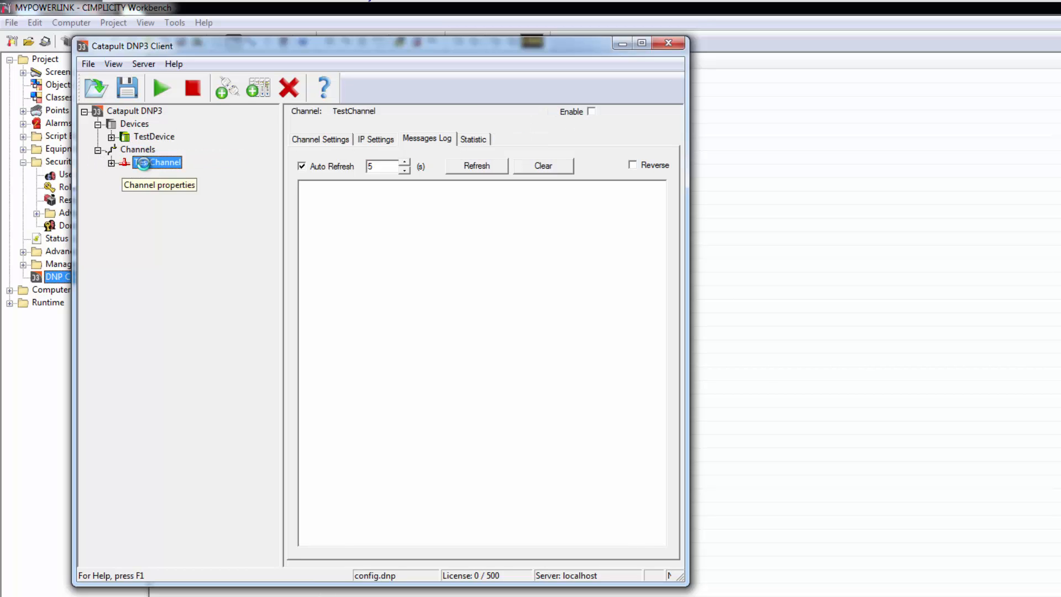
click(592, 111)
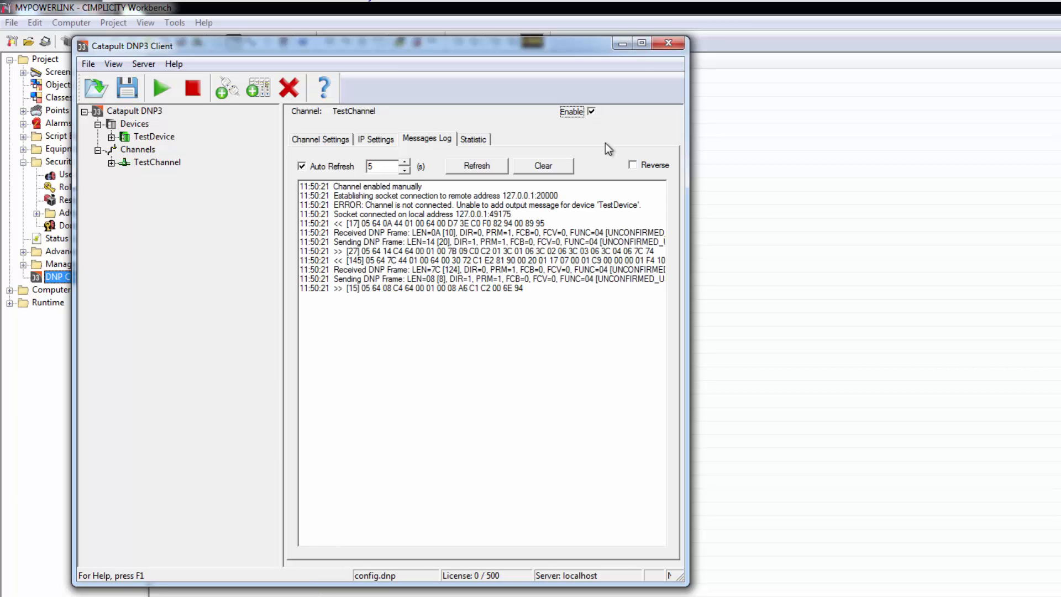
Save the DNP configuration, review TestDevice's messages log, and close the client
click(130, 91)
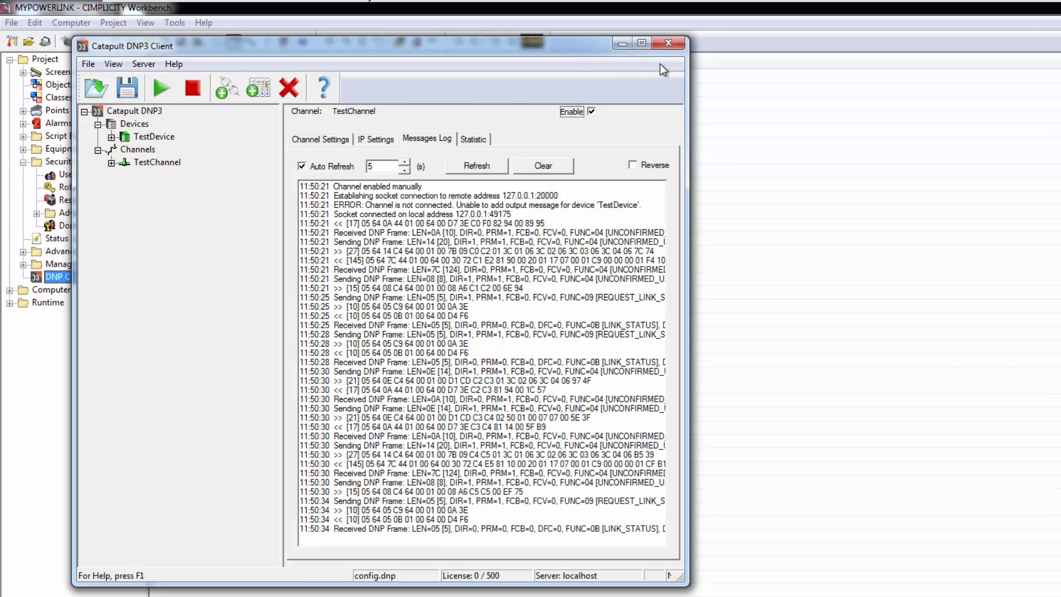
click(150, 137)
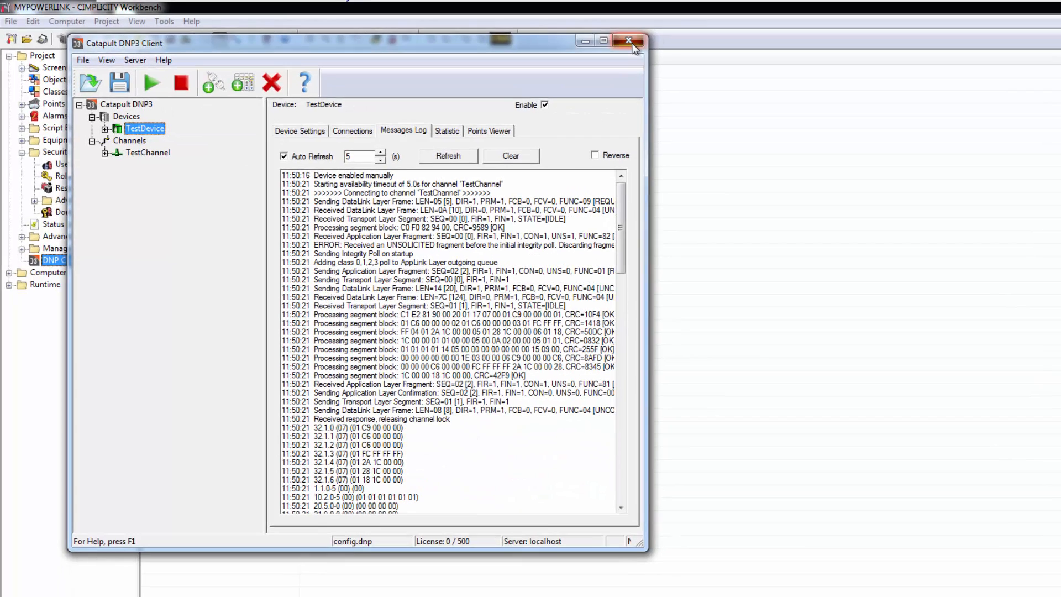
click(672, 45)
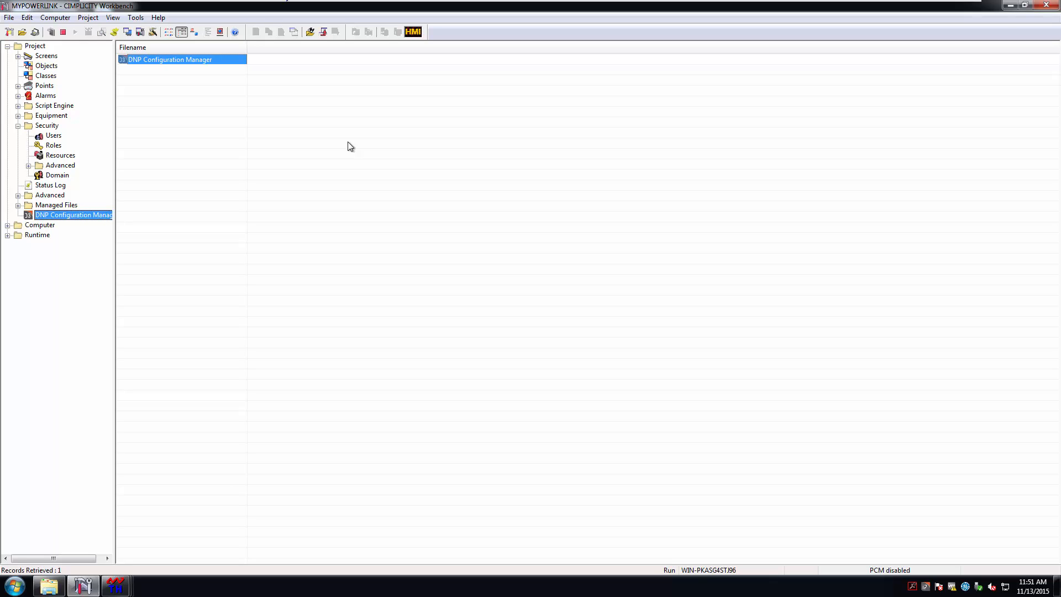
Start a new object under Objects with Object ID POW_SMT_CB1_MB_STS
click(47, 66)
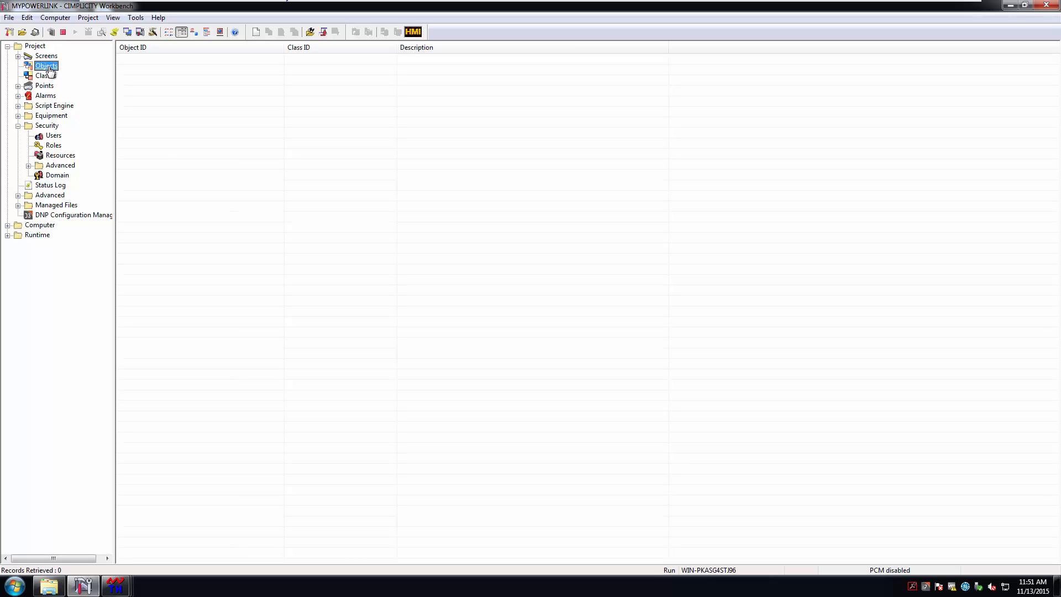
right_click(49, 69)
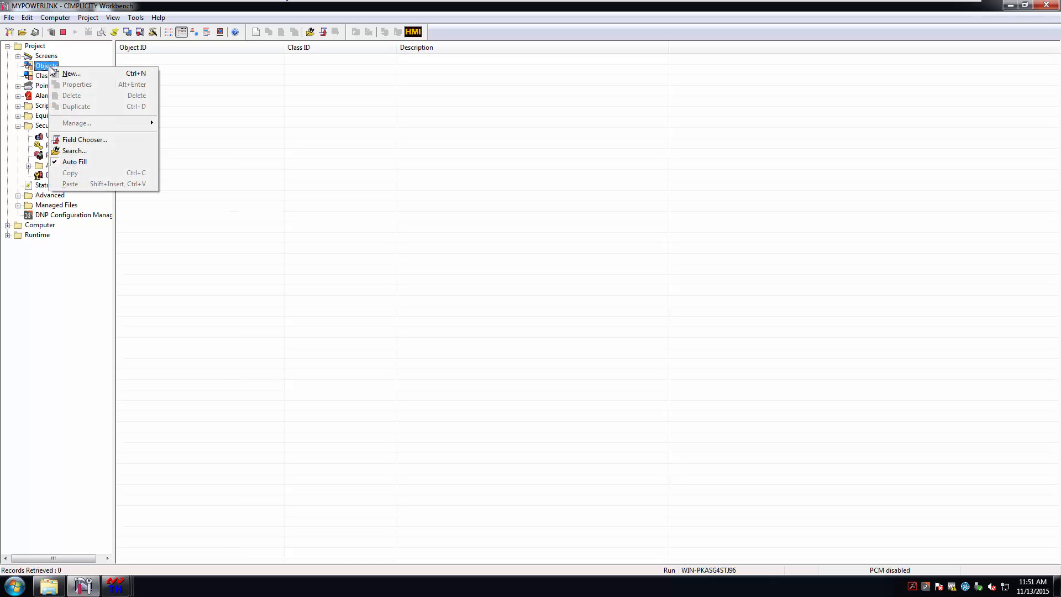
click(84, 77)
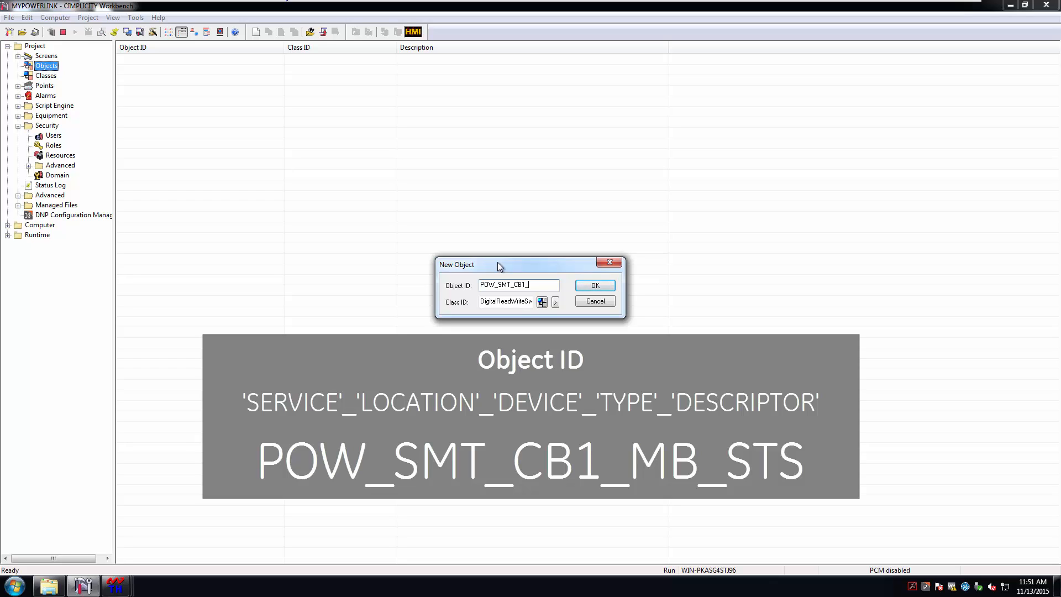
text(B_STS)
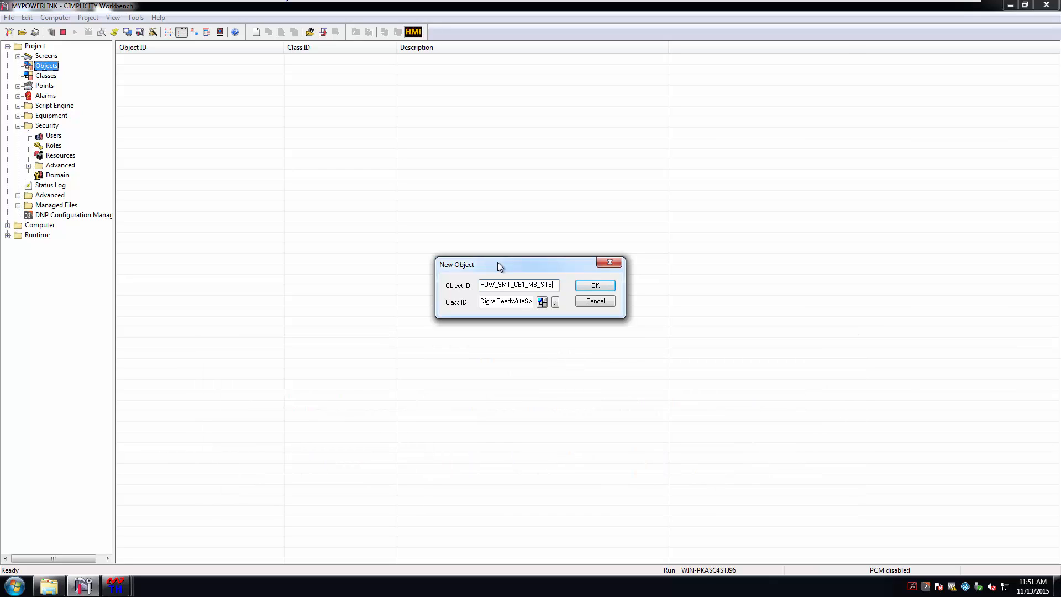
Choose DigitalReadWriteSwitch as the new object's class
click(542, 302)
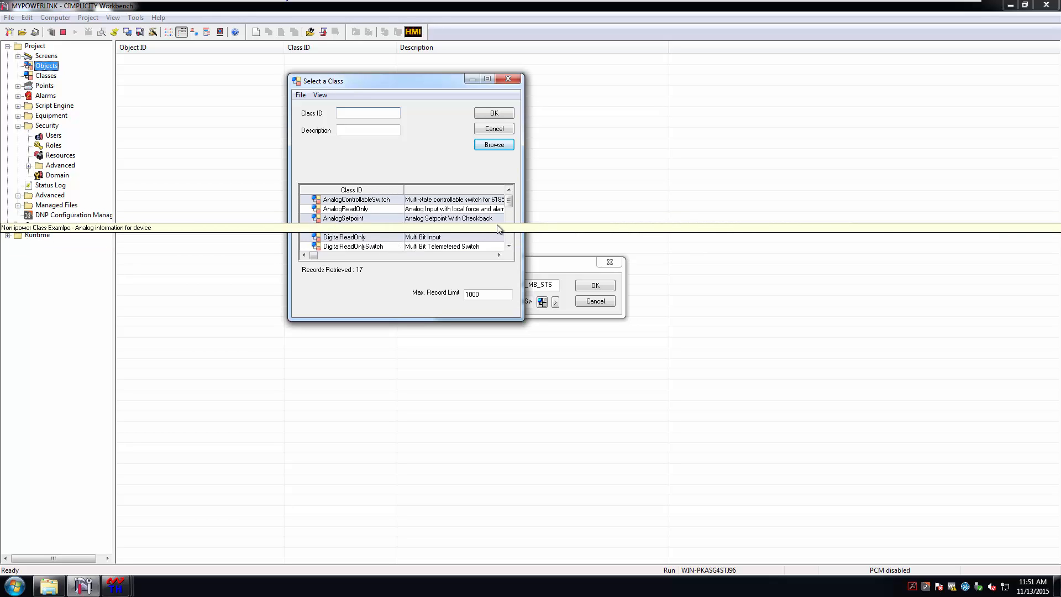
click(509, 246)
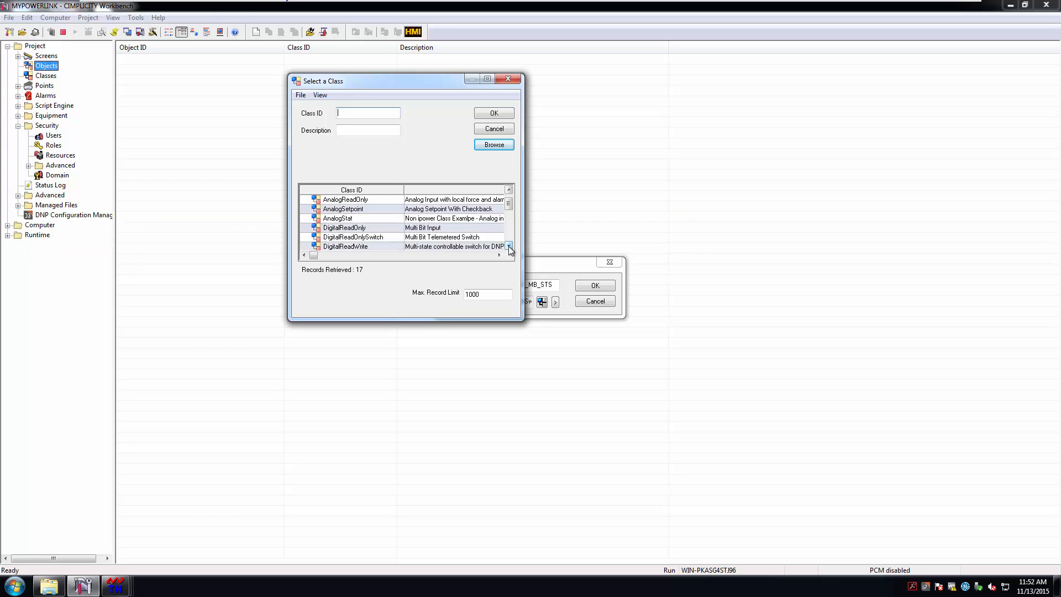
click(508, 246)
click(509, 247)
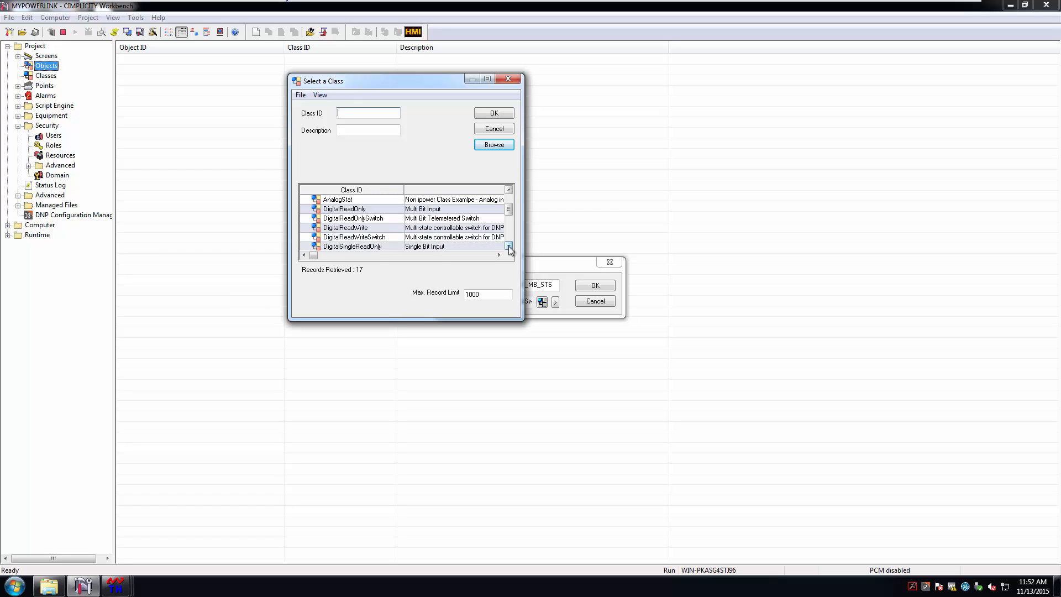
double_click(384, 238)
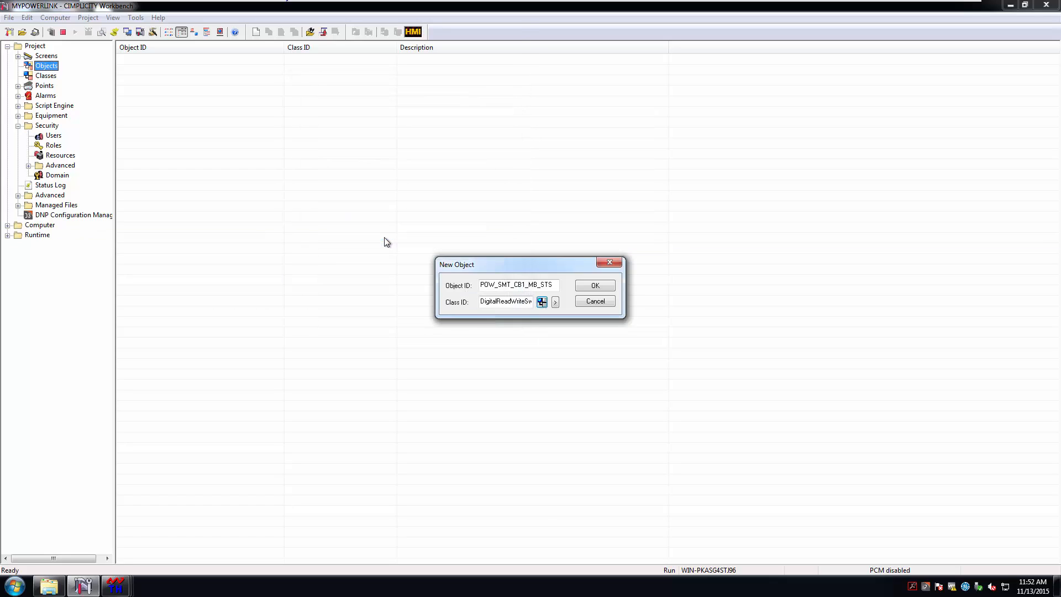
Confirm POW_SMT_CB1_MB_STS and set its Device ID to SAMPLE_DNP
click(595, 286)
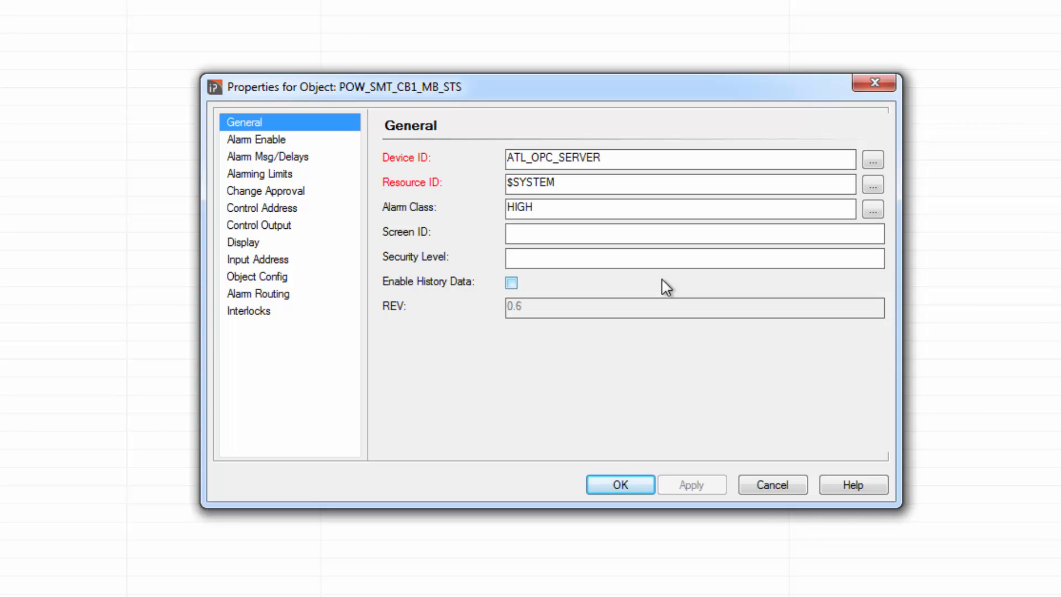
double_click(556, 159)
text(SAM)
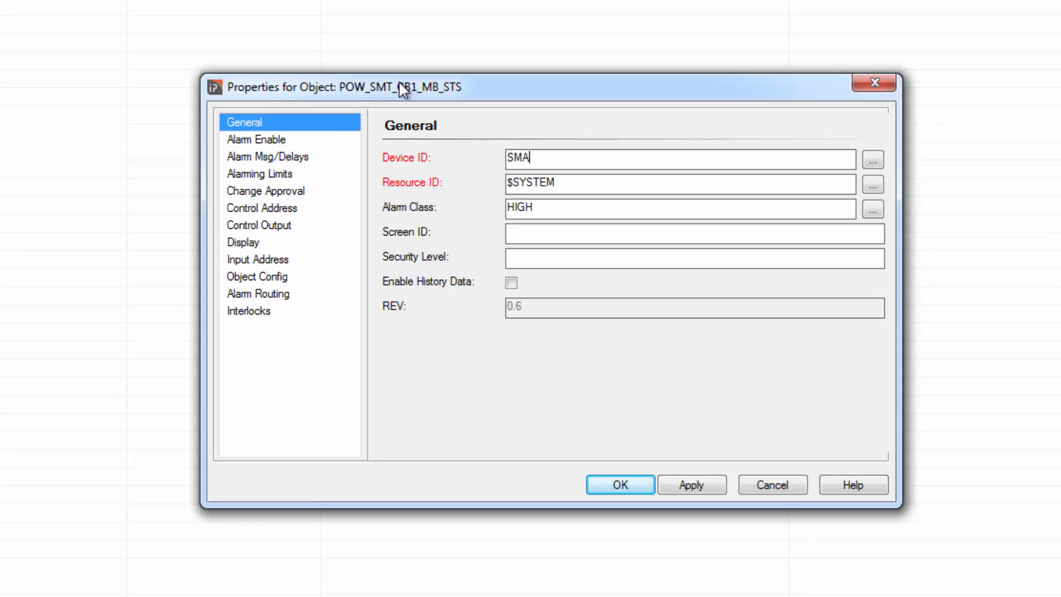
text(PLE_DNP)
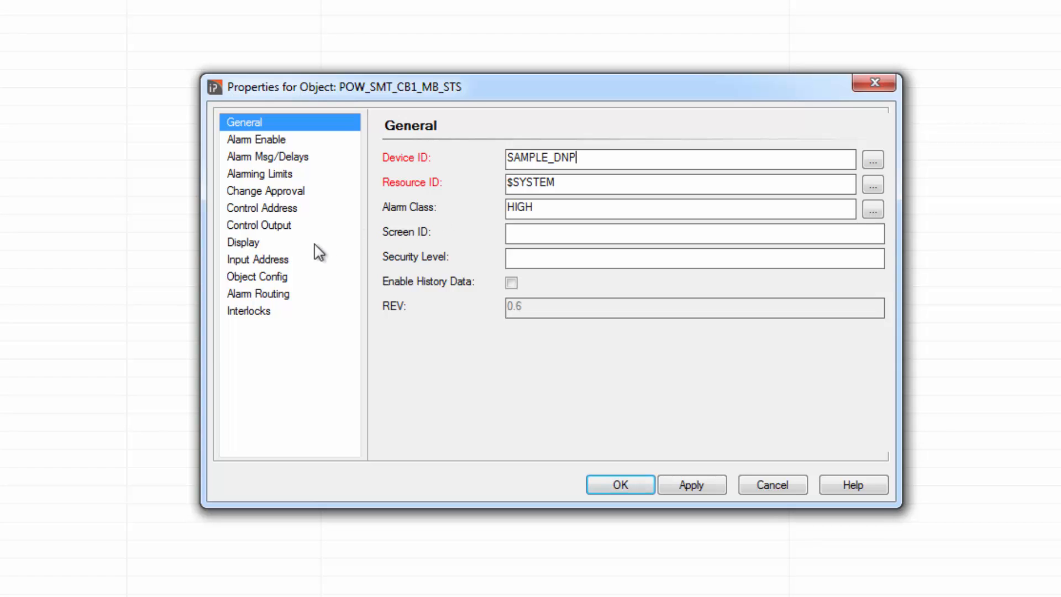
click(271, 261)
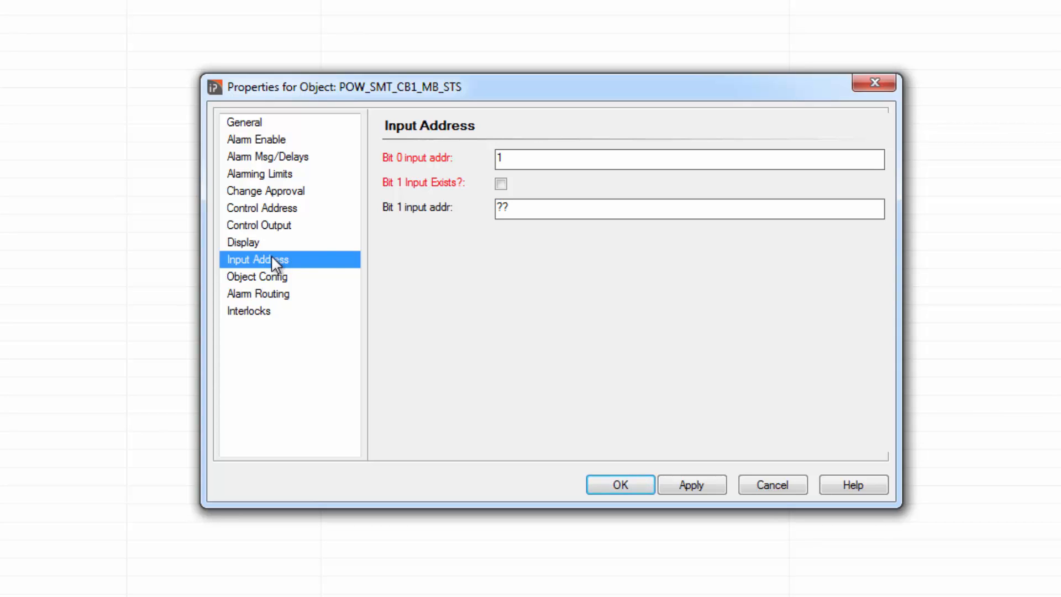
Set bit 0 input address to TestDevice.1.1.0 and enable bit 1 at TestDevice.1.1.1
click(525, 161)
key(BackSpace)
text(TestDevice.1.1.0)
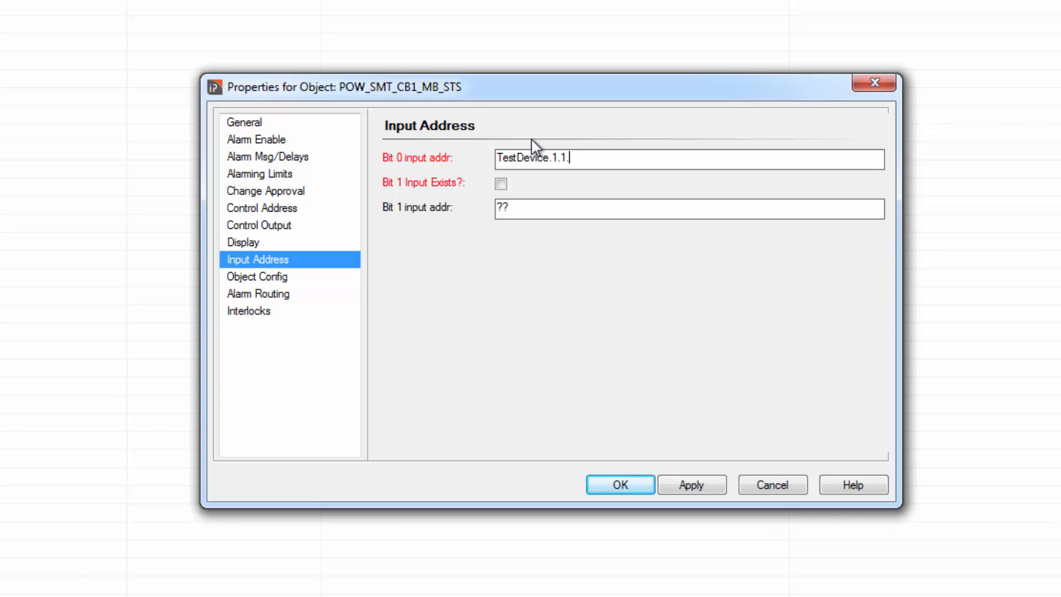
click(502, 186)
double_click(499, 207)
text(TestDevice)
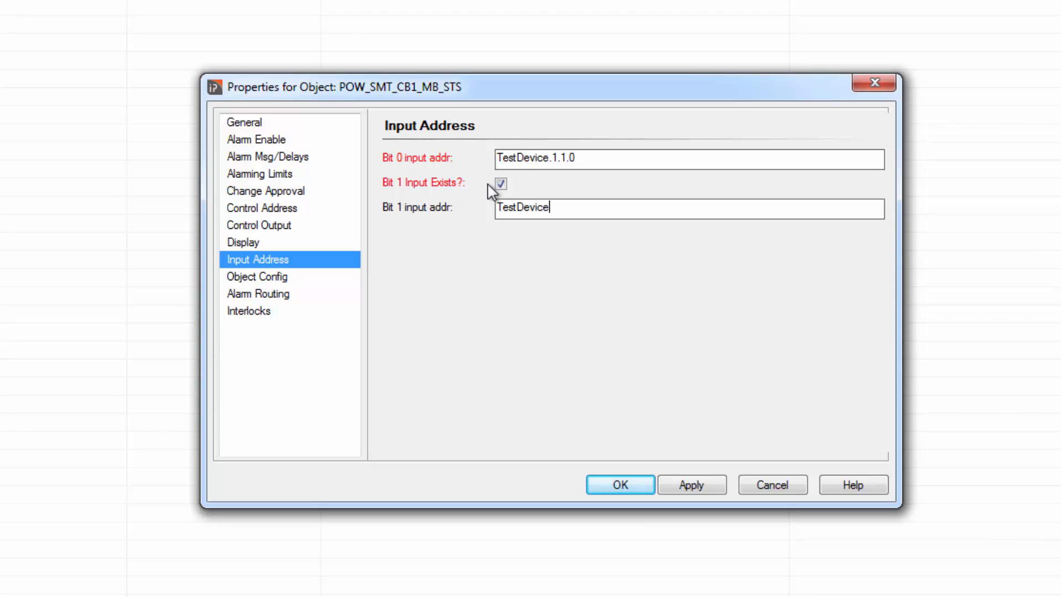
text(.1.1.1)
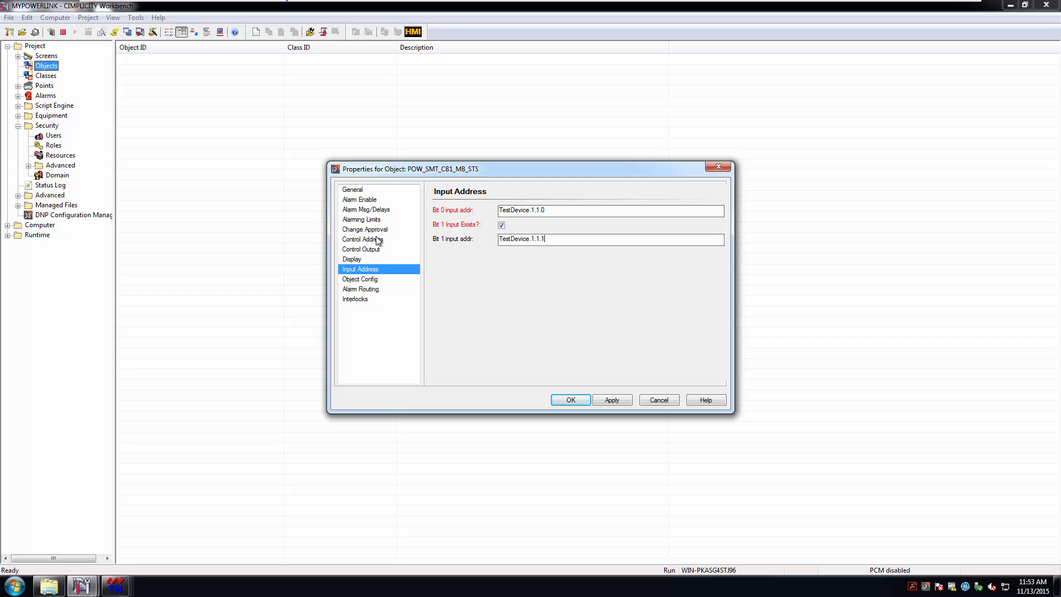
click(378, 239)
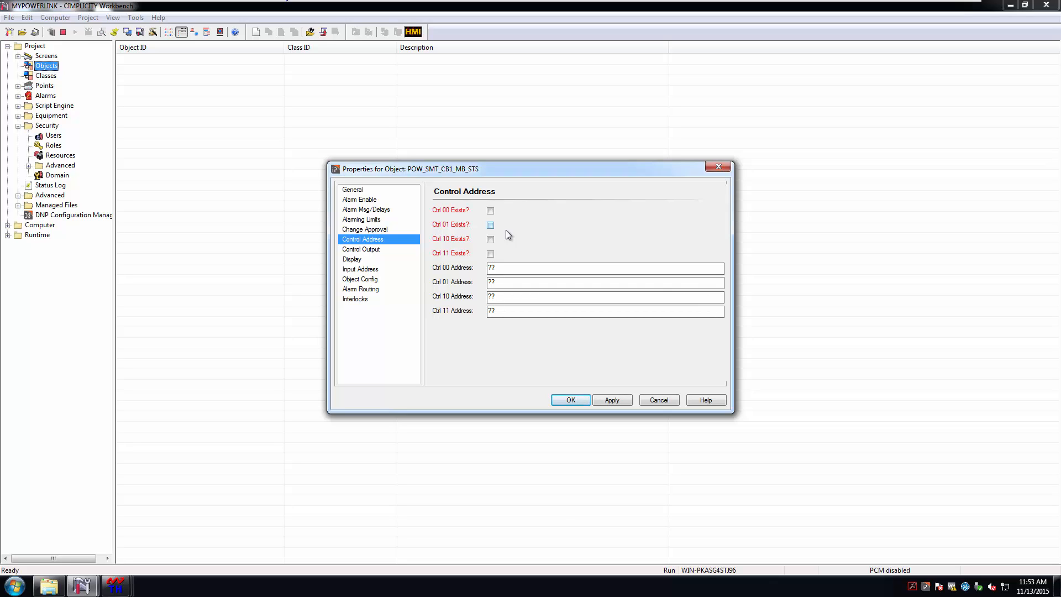
Enable controls 01 and 10 with addresses TestDevice.10.1.0 and TestDevice.10.1.1
click(490, 225)
click(490, 240)
key(BackSpace)
text(TestDevice.10.1.0)
key(ctrl+a)
key(ctrl+c)
drag(501, 299, 479, 298)
key(ctrl+v)
key(BackSpace)
text(1)
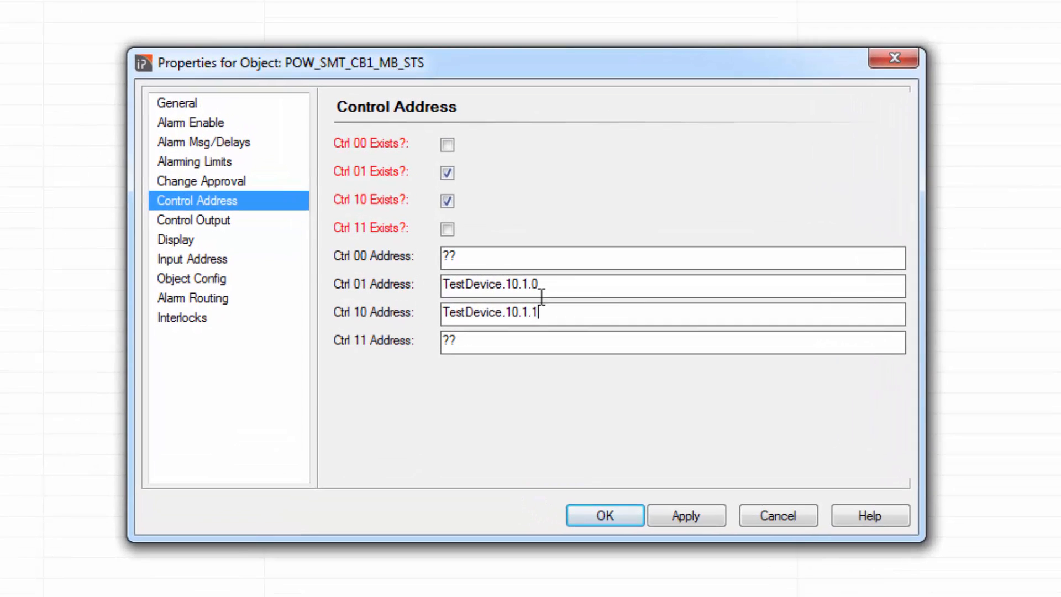
click(171, 241)
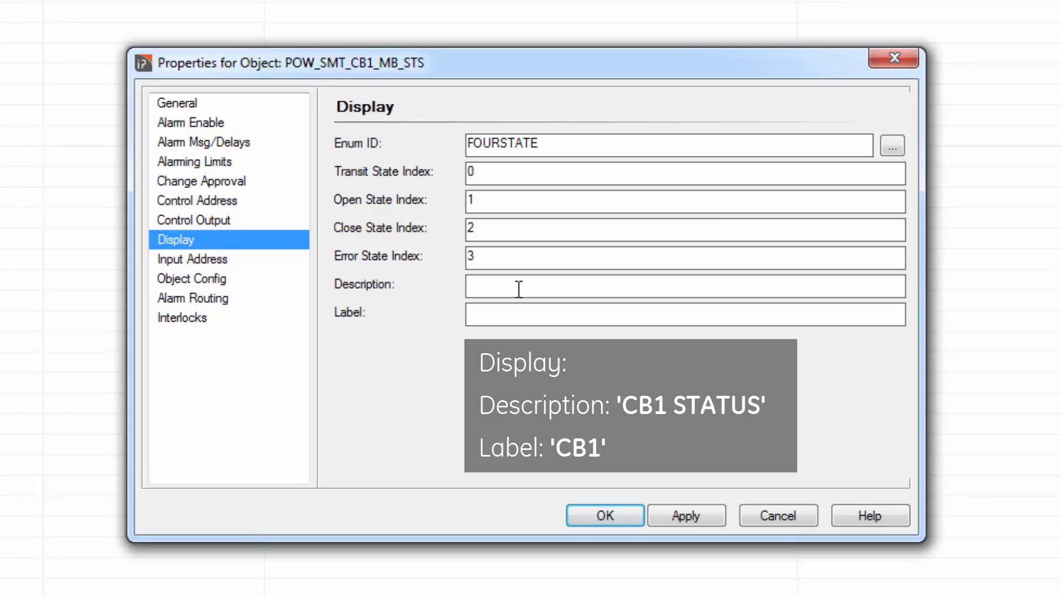
Give the breaker object description CB1 STATUS and label CB1, then apply and save
text(CB1 Status)
key(Tab)
text(CB1)
double_click(504, 284)
text(STATUS)
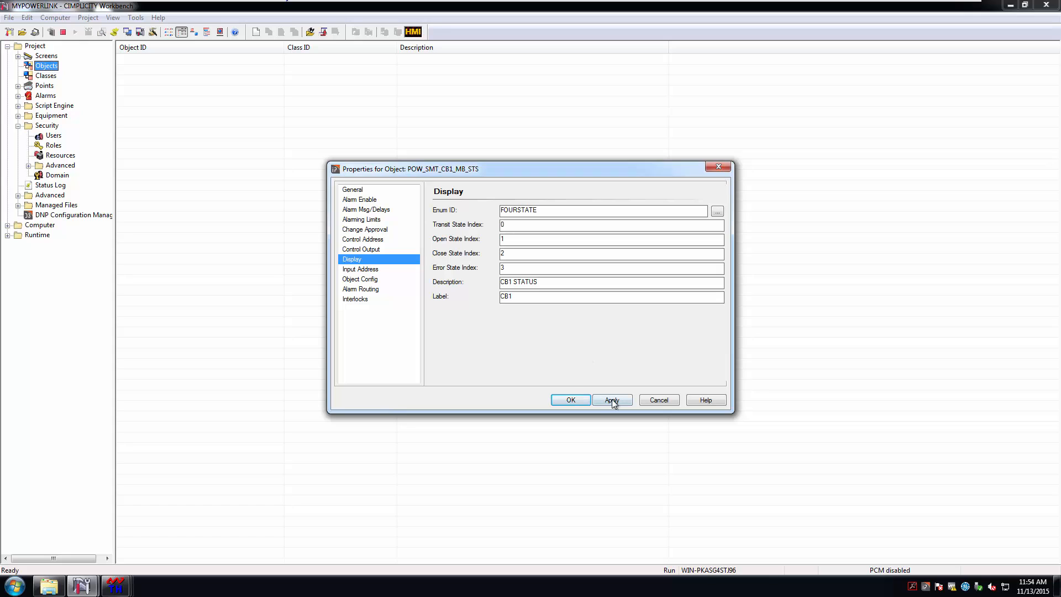
click(612, 400)
click(570, 401)
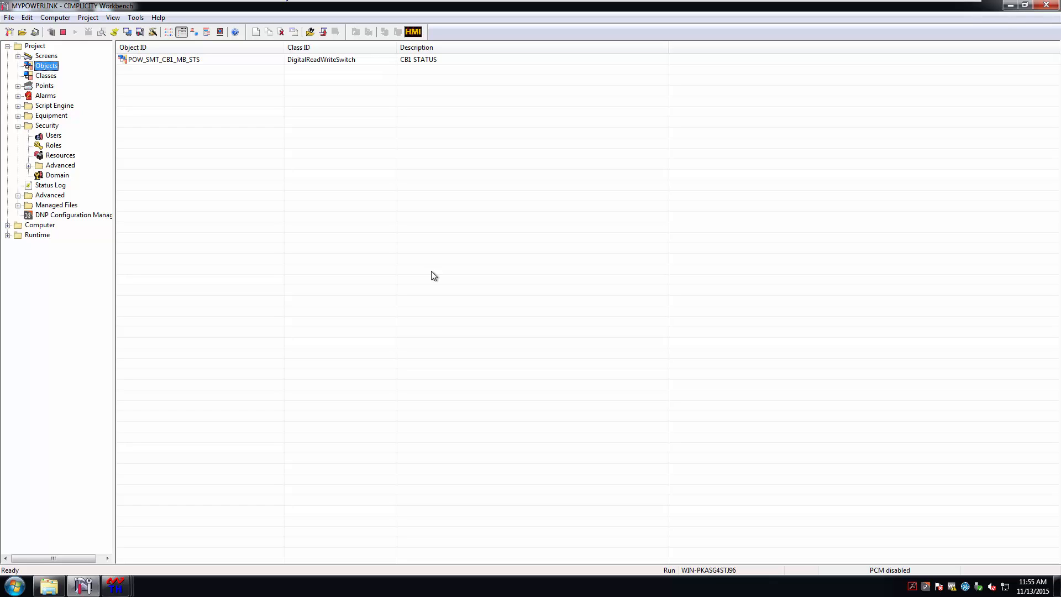
Create object POW_SMT_CB1_AI_AMPSA with the AnalogReadOnly class
right_click(152, 82)
click(188, 90)
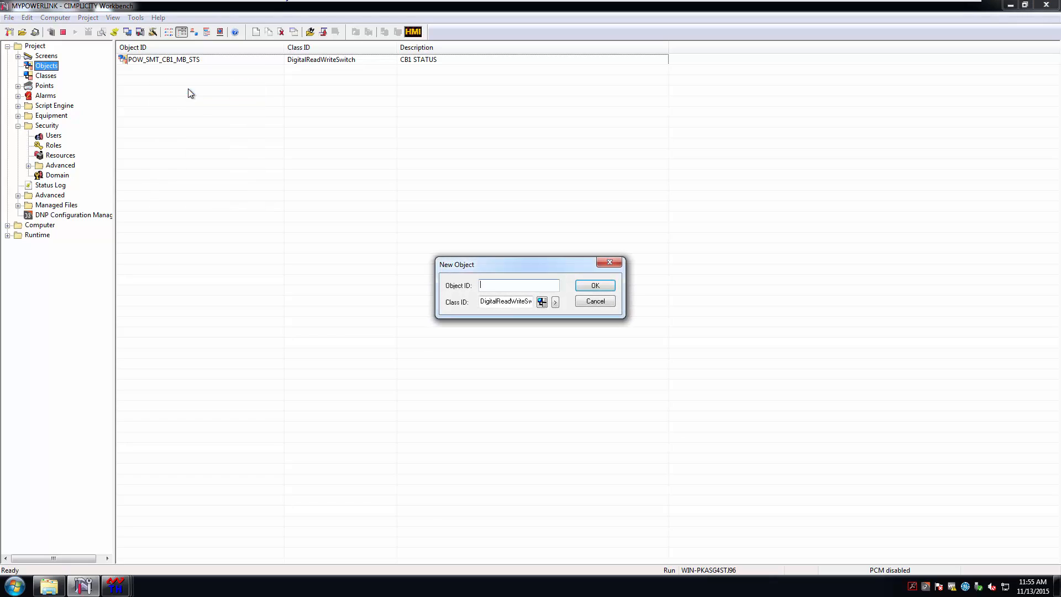
text(POW_SMT_CB1)
text(AI_AMPSA)
click(542, 303)
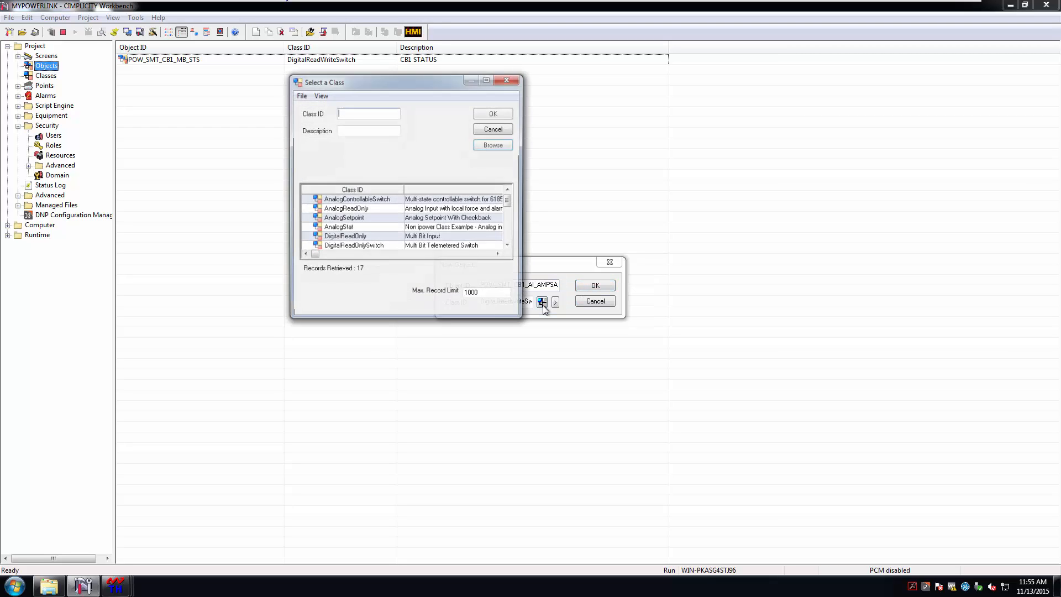
click(381, 209)
double_click(381, 209)
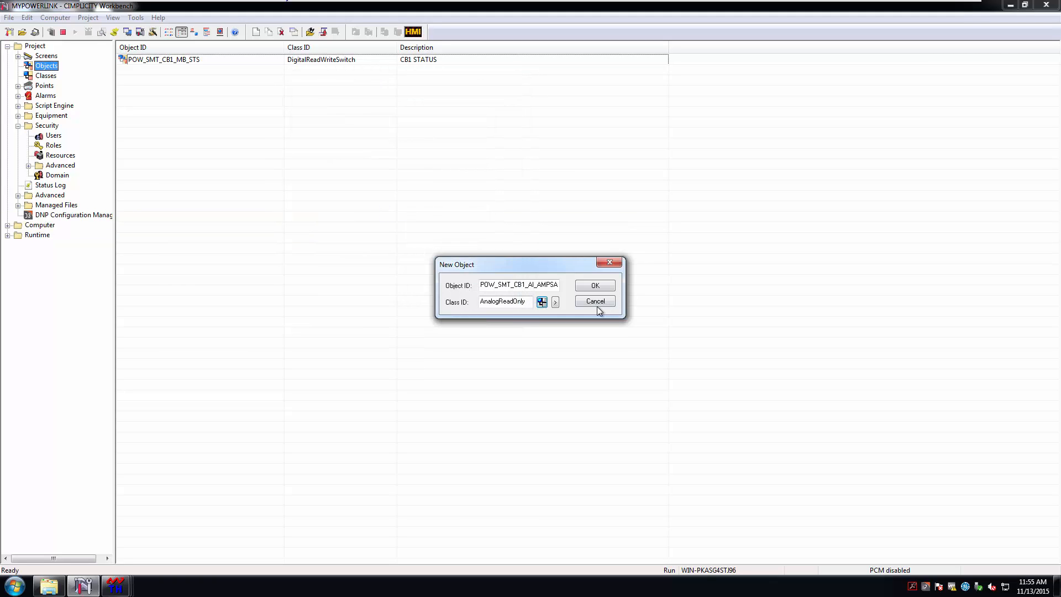
click(599, 287)
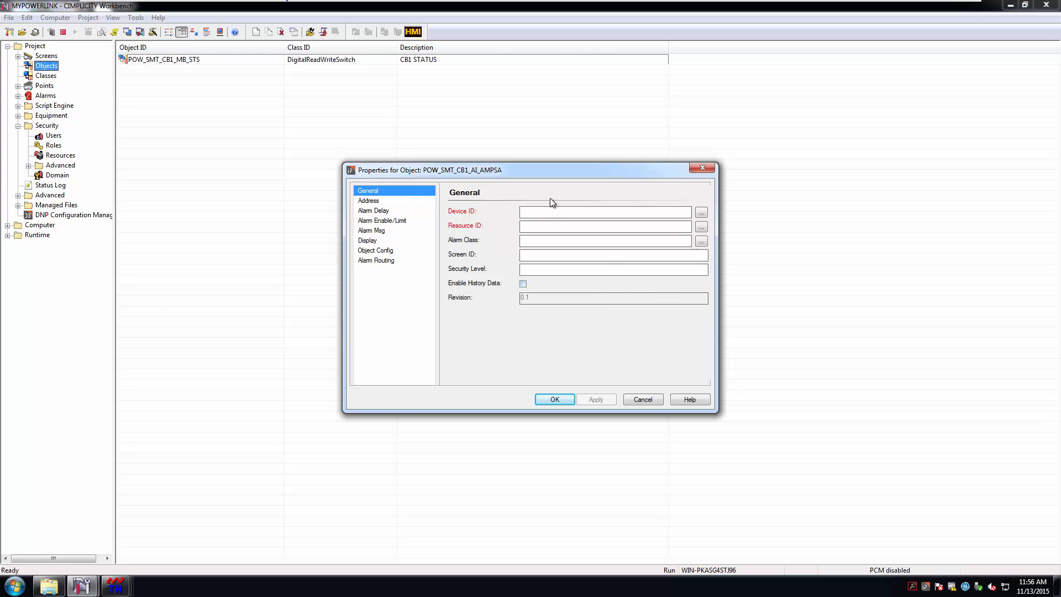
Set Device ID SAMPLE_DNP, Resource ID $PTM_FR and Alarm Class HIGH for the amps object
click(548, 212)
text(SAMPLE_DNP)
click(702, 228)
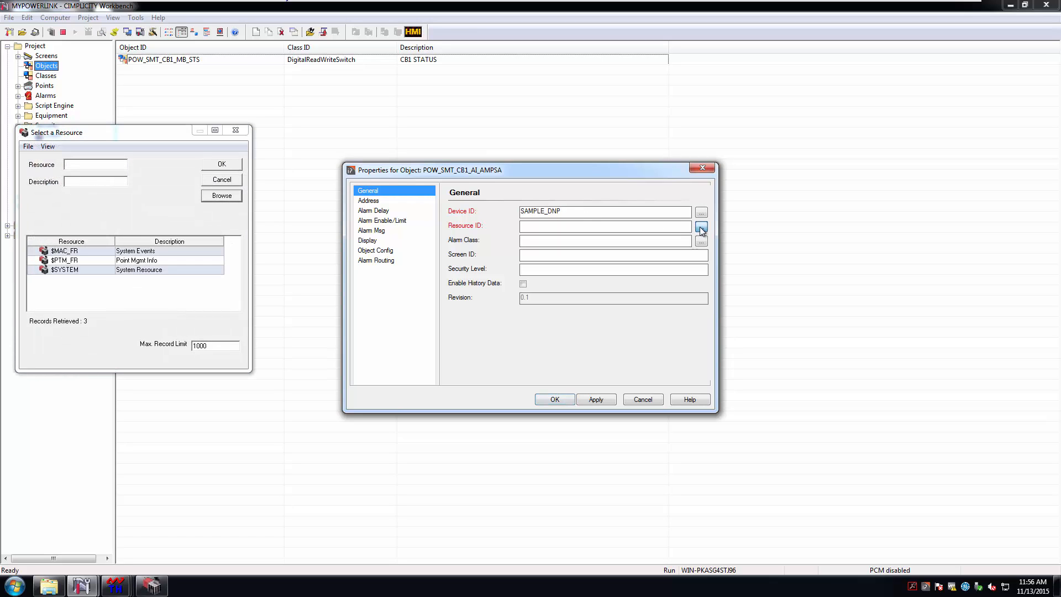
double_click(85, 261)
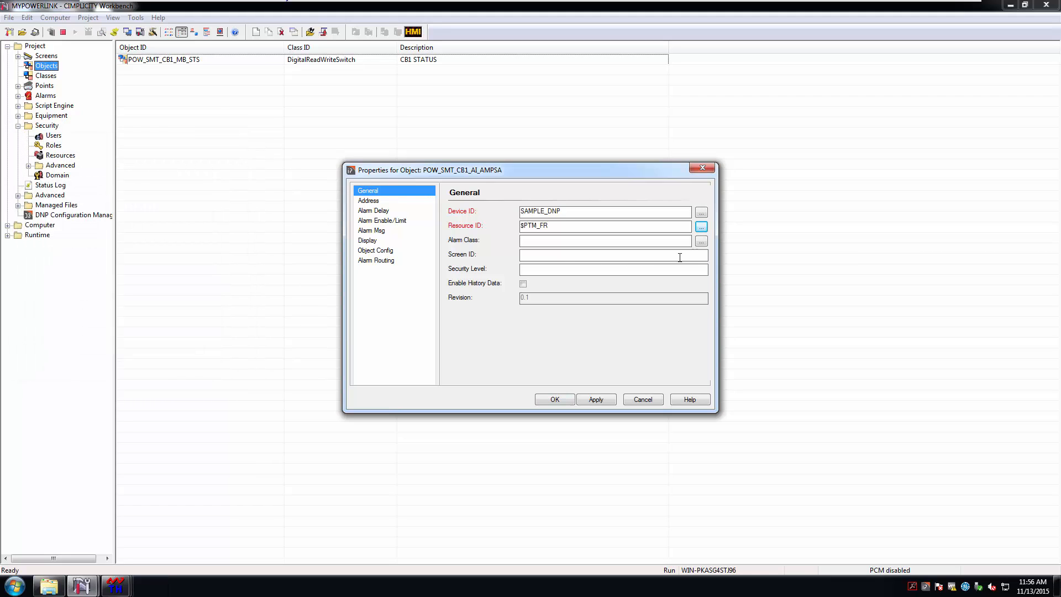
click(701, 242)
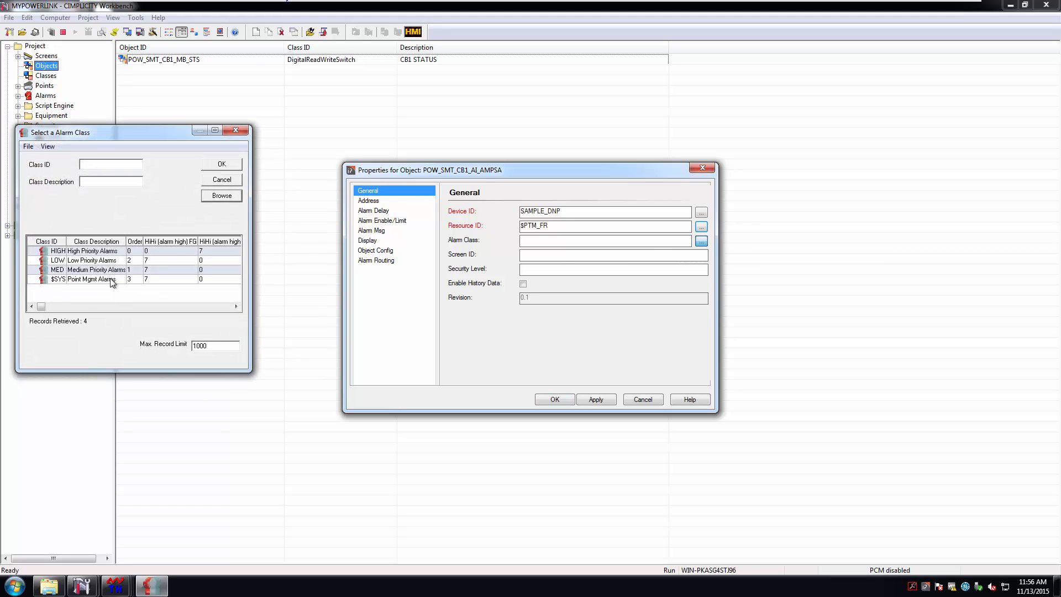
click(88, 252)
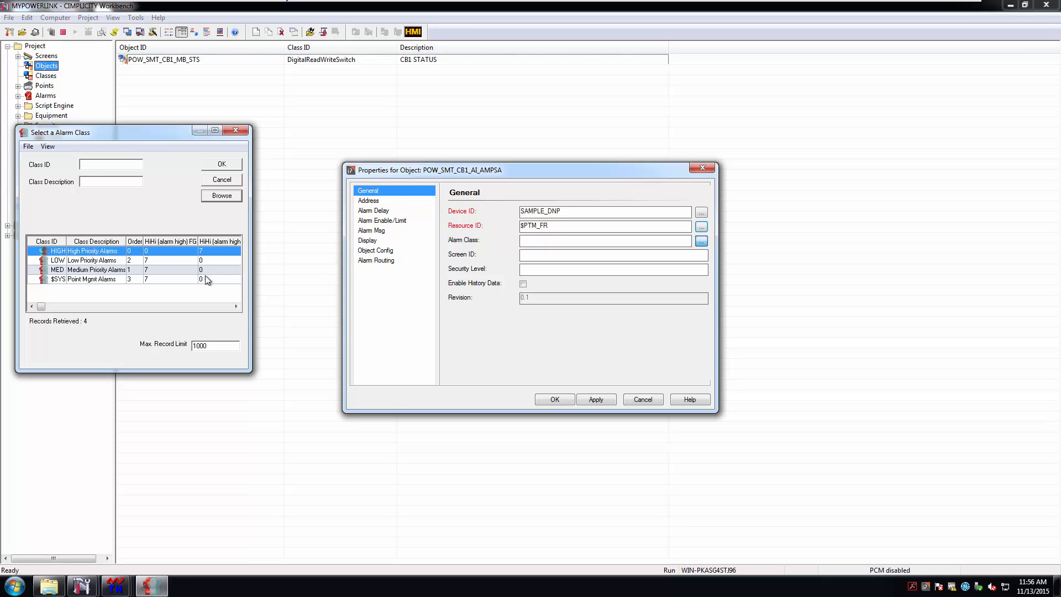
double_click(59, 253)
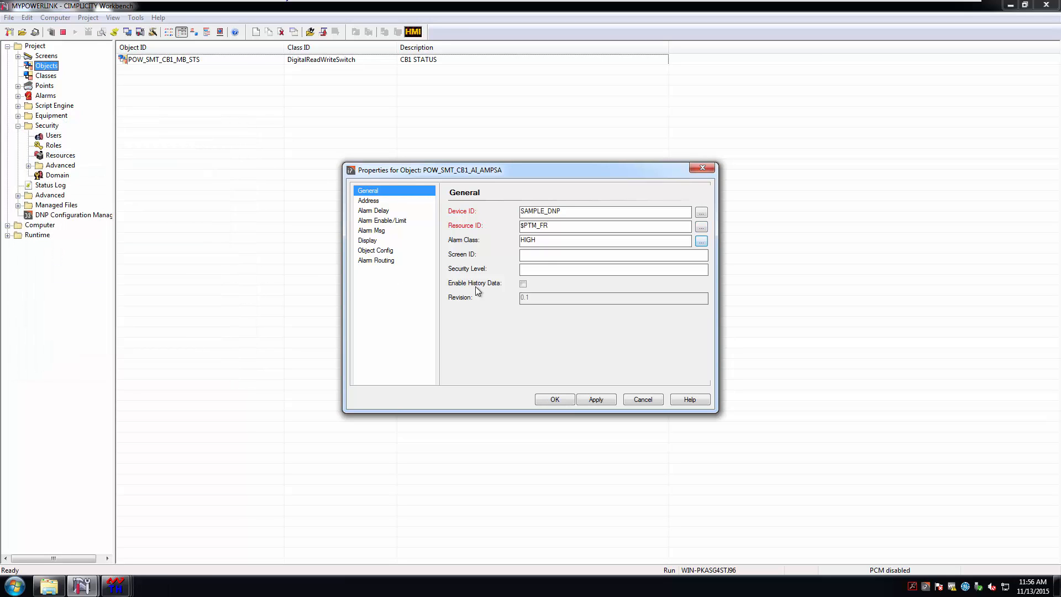
click(375, 201)
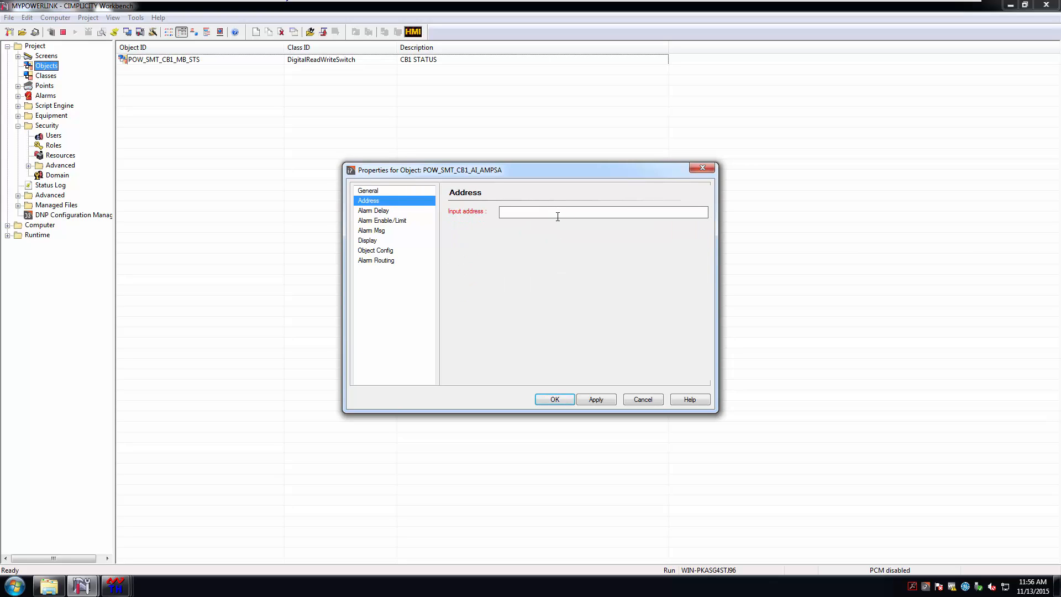
Set the amps object's input to TestDevice.30.1.0 and enable HiHi and High alarms at limits 220 and 150
text(TestDevice.30.1.0)
click(392, 220)
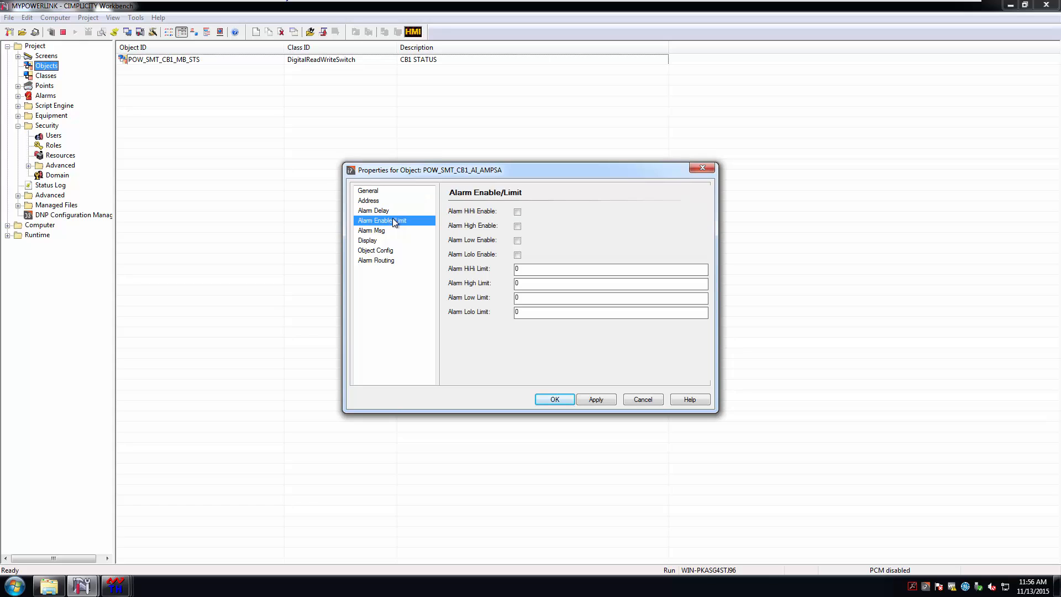
click(518, 226)
click(520, 269)
text(220)
key(Tab)
text(150)
Give POW_SMT_CB1_AI_AMPSA the description 'CB1 A Phase Amps' and EU label A, then apply and save
click(373, 245)
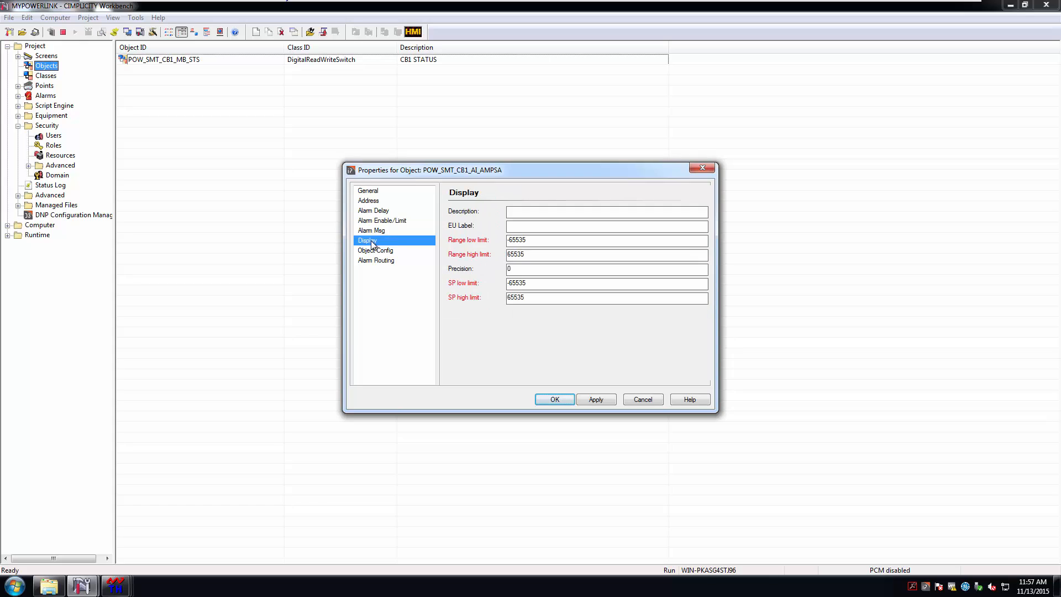
click(525, 211)
text(CB1 A Phase Amps)
key(Tab)
text(A)
click(599, 403)
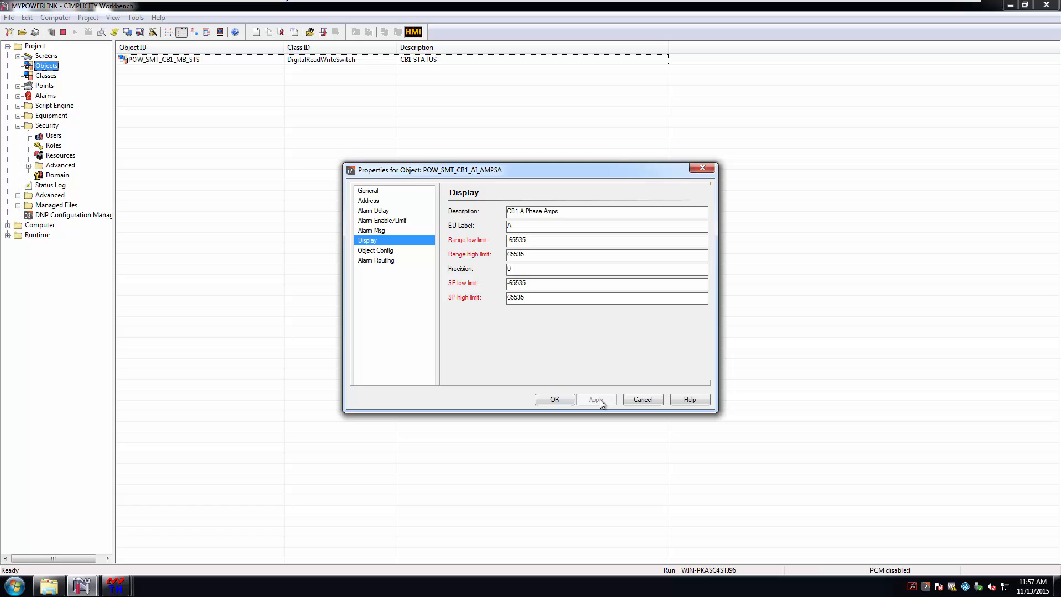
click(555, 399)
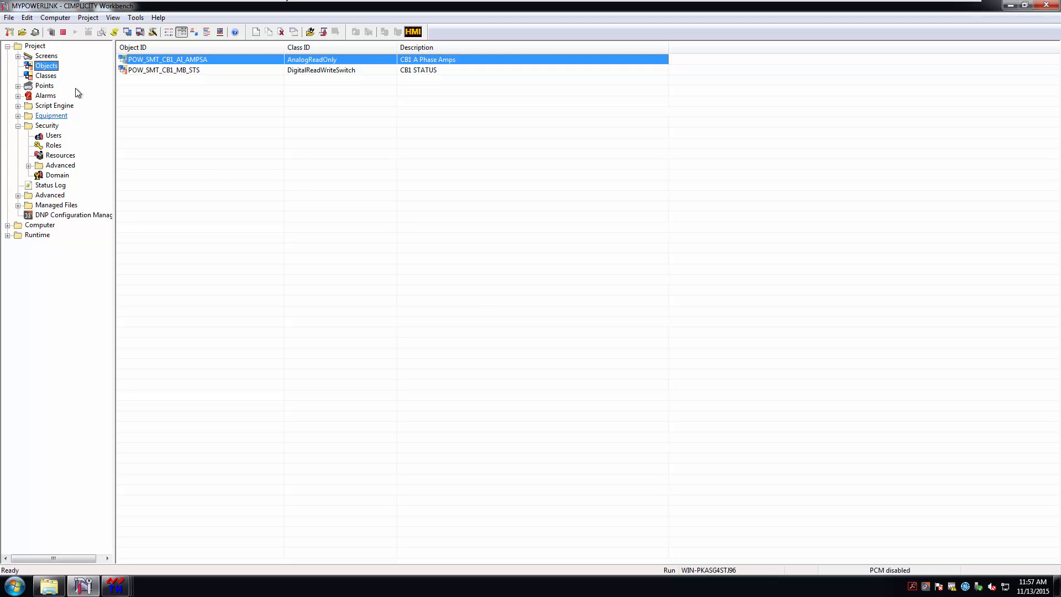
Duplicate POW_SMT_CB1_AI_AMPSA as POW_SMT_CB1_AI_AMPSB and open the new object's properties
right_click(192, 61)
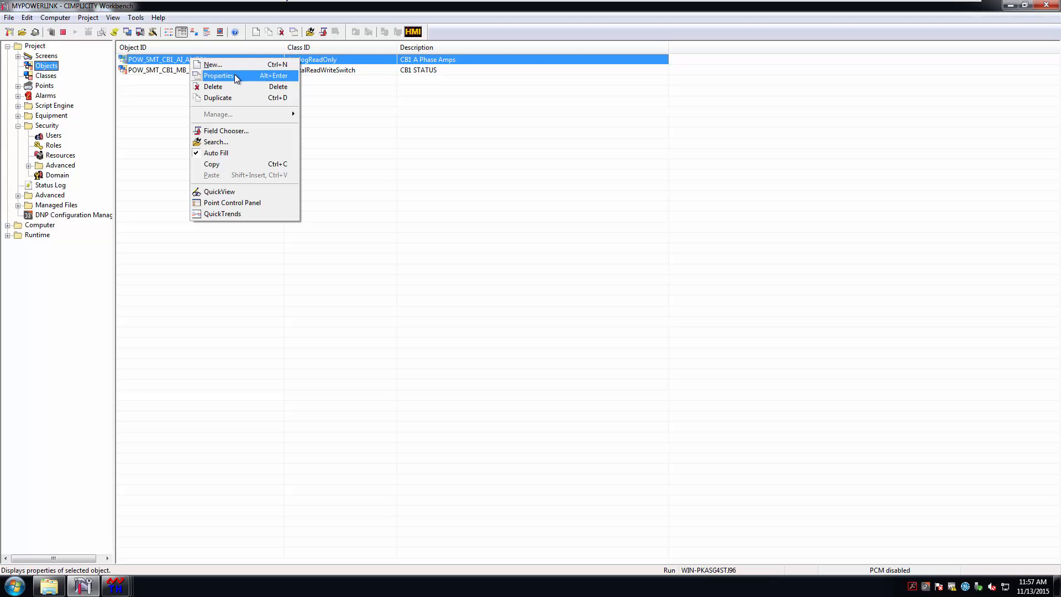
click(233, 97)
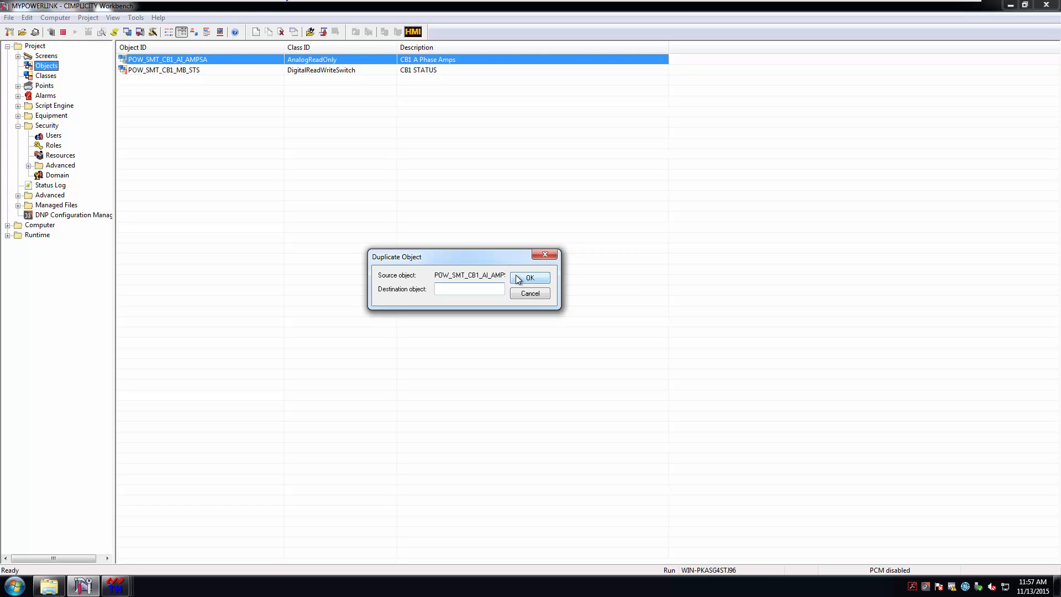
text(POW)
text(_SMT)
text(_CB1)
text(_AI)
text(_AMPS)
text(B)
click(529, 278)
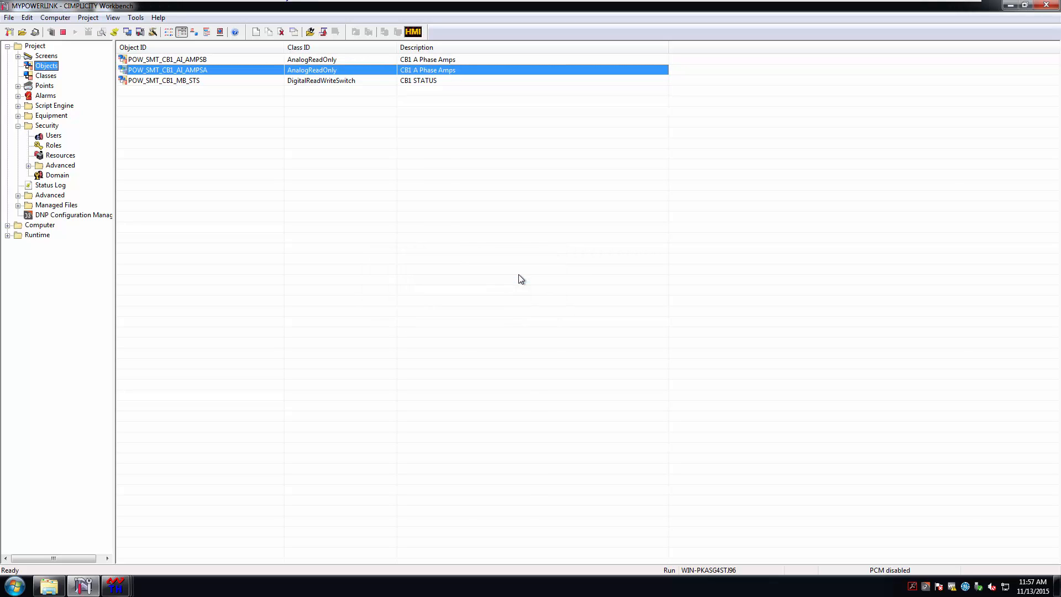
click(241, 61)
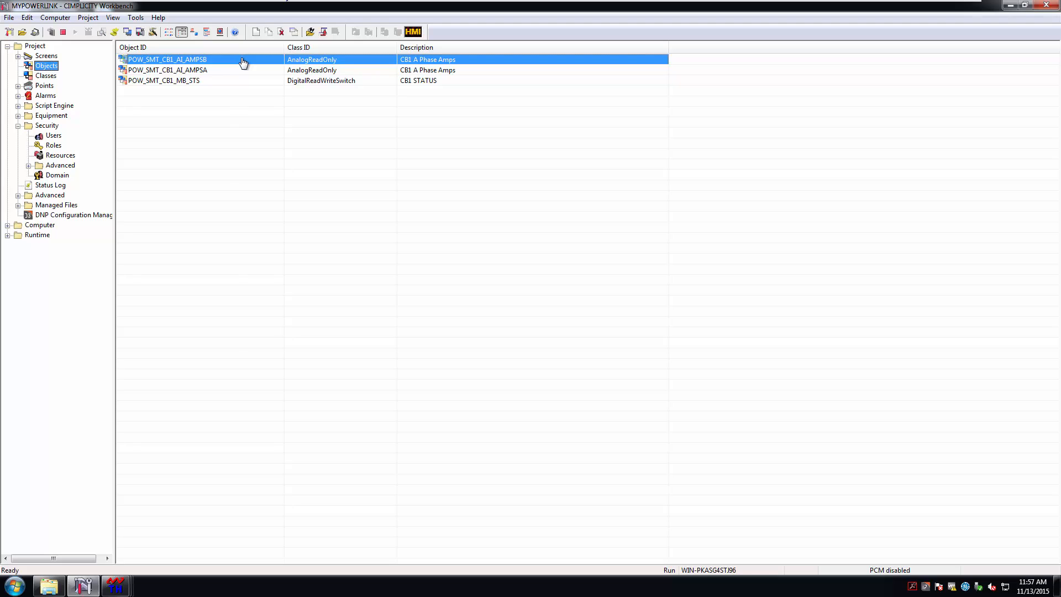
double_click(243, 62)
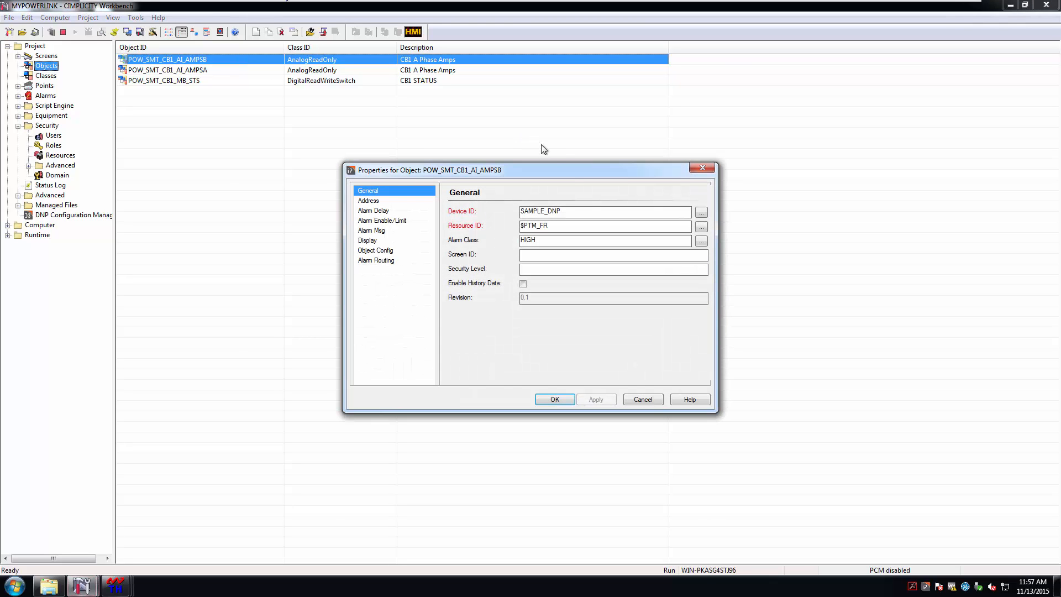
Change AMPSB's input address to TestDevice.30.1.1 and its description to 'CB1 B Phase Amps', then save
click(377, 201)
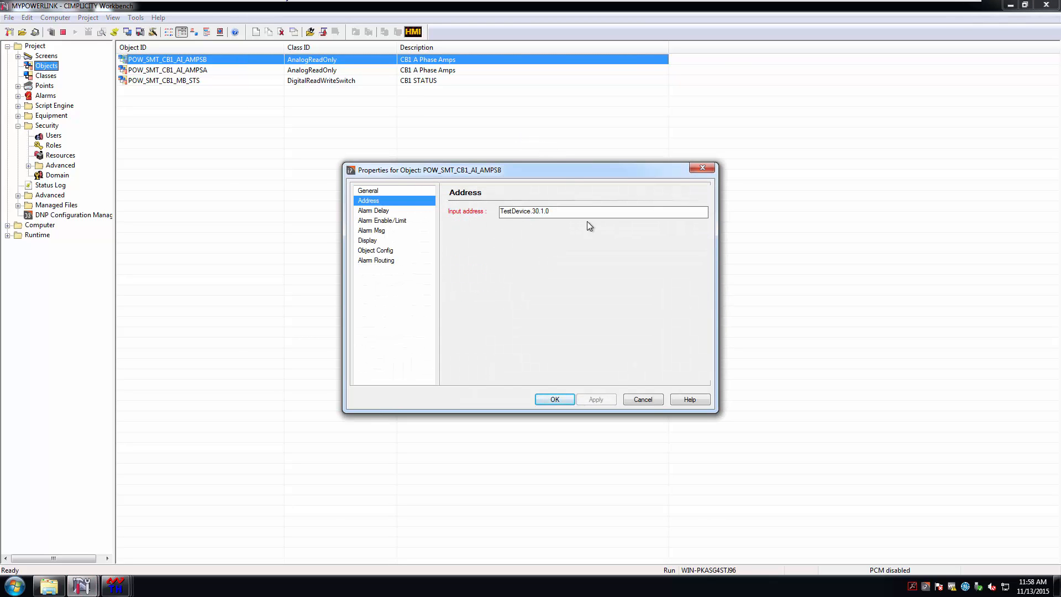
click(554, 211)
key(BackSpace)
text(1)
click(379, 240)
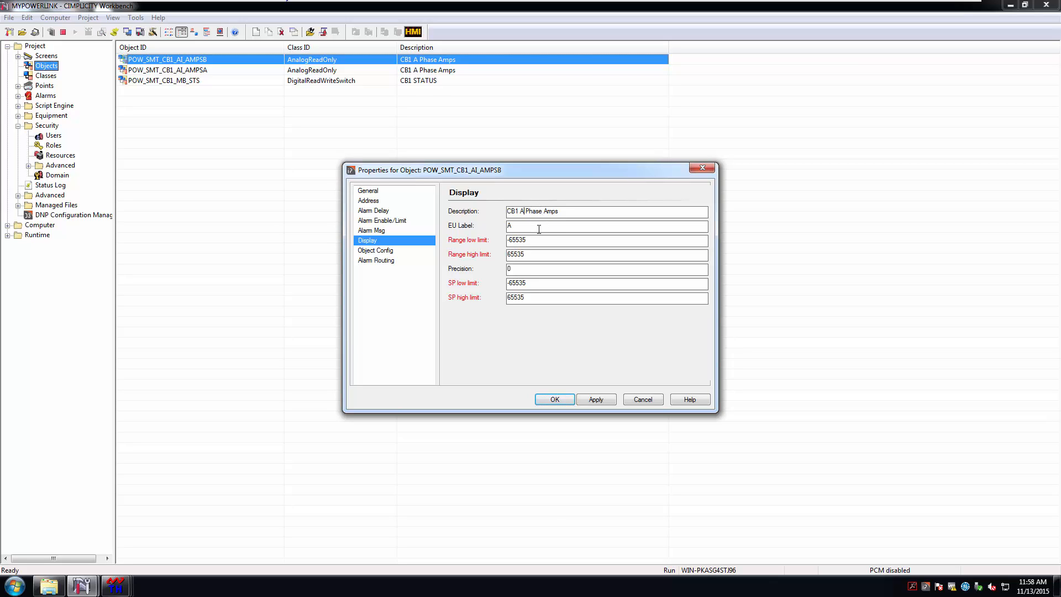
key(BackSpace)
text(B)
click(602, 399)
click(552, 403)
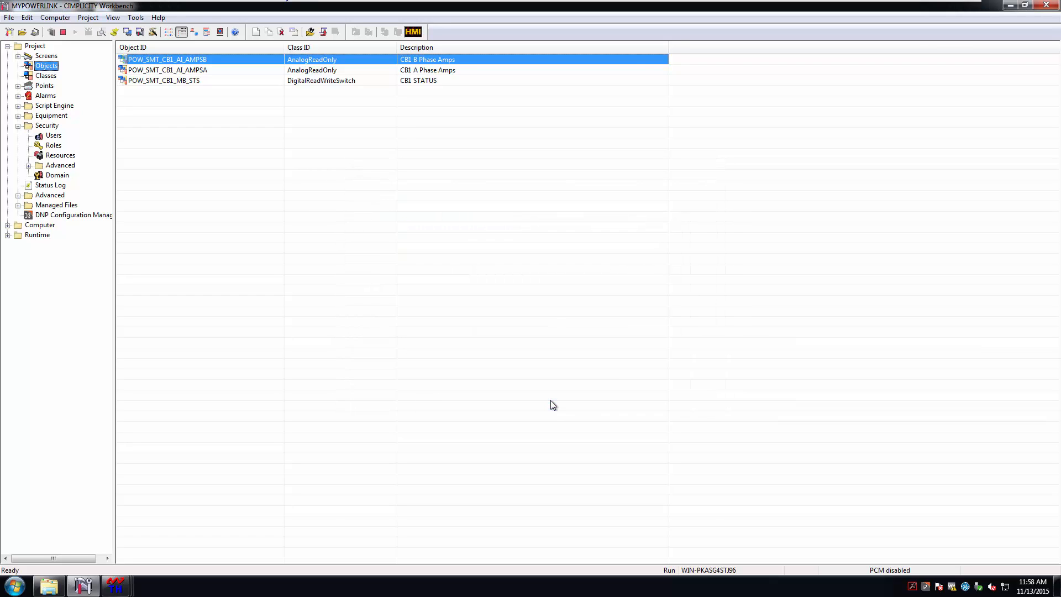
Duplicate POW_SMT_CB1_AI_AMPSB into a new object named POW_SMT_CB1_AI_AMPSC
right_click(229, 62)
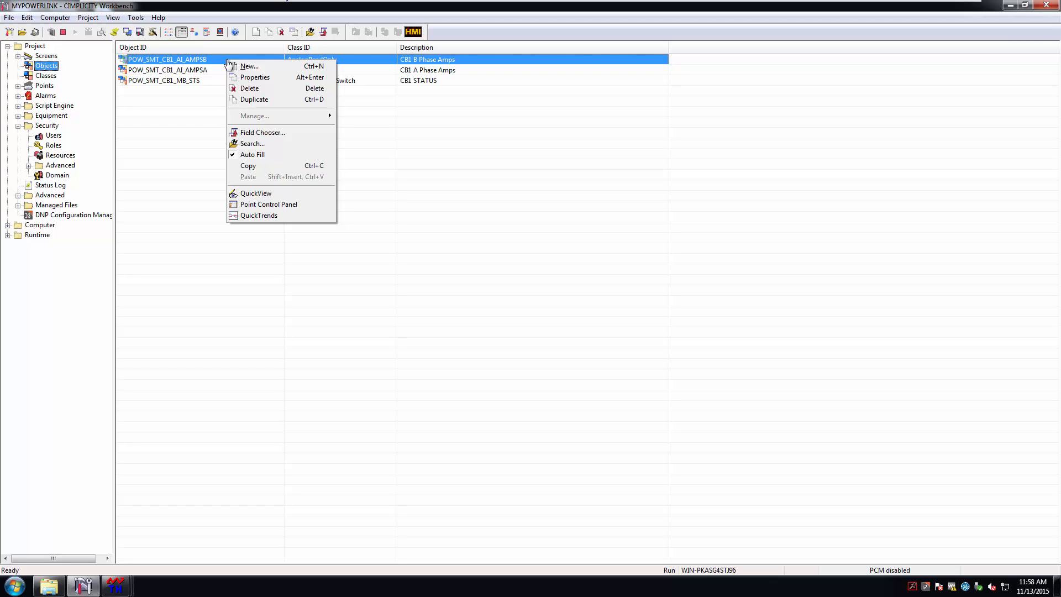
click(270, 101)
text(P)
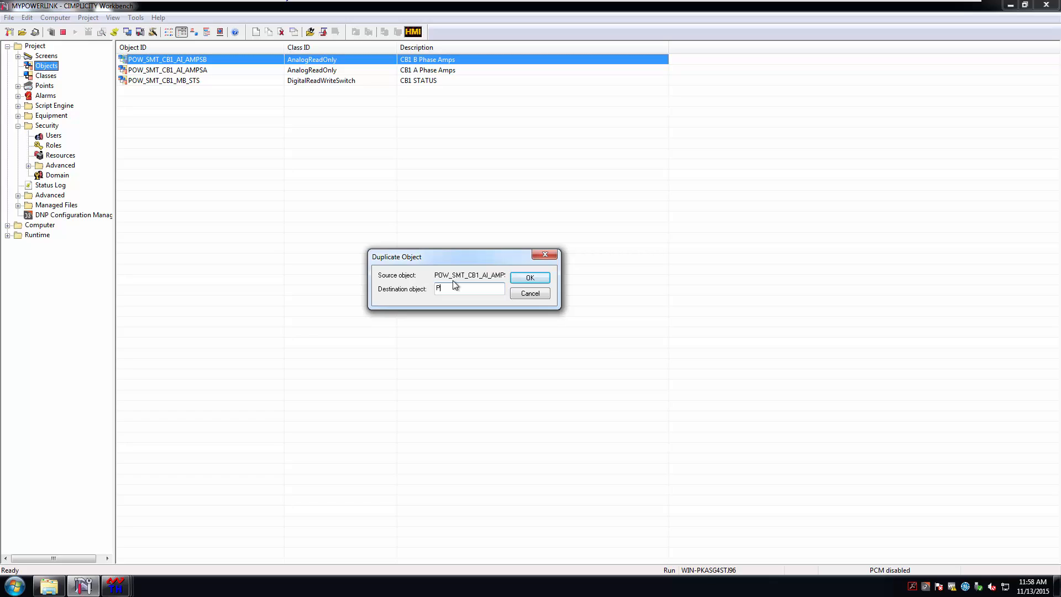
text(OW)
text(_SMT)
text(_CB1)
text(_AI)
text(_AM)
text(PSC)
click(539, 277)
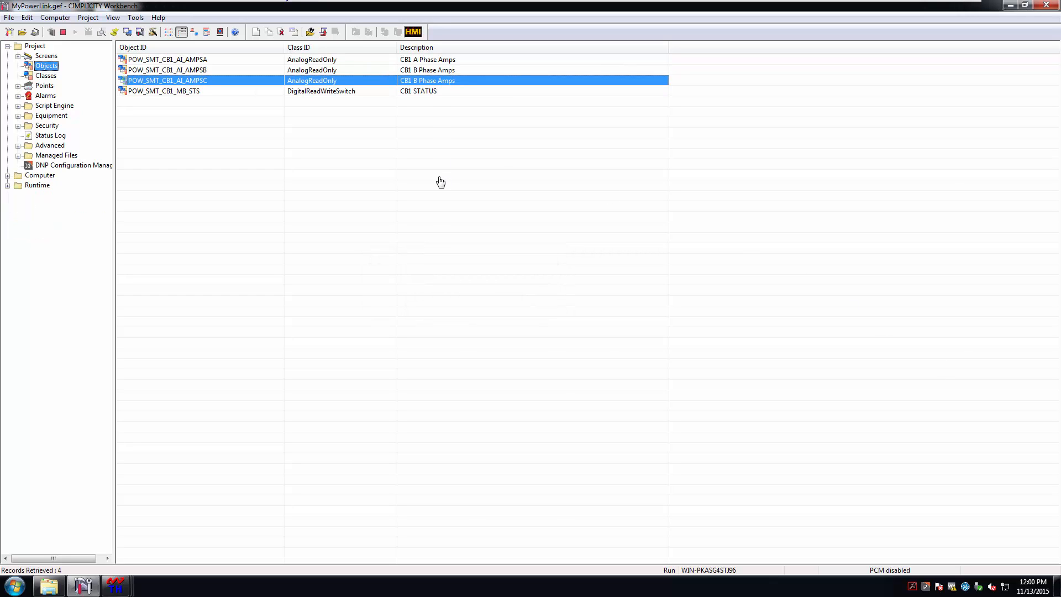
Change AMPSC's input address to TestDevice.30.1.2 and its description to 'CB1 C Phase Amps', then save
double_click(217, 82)
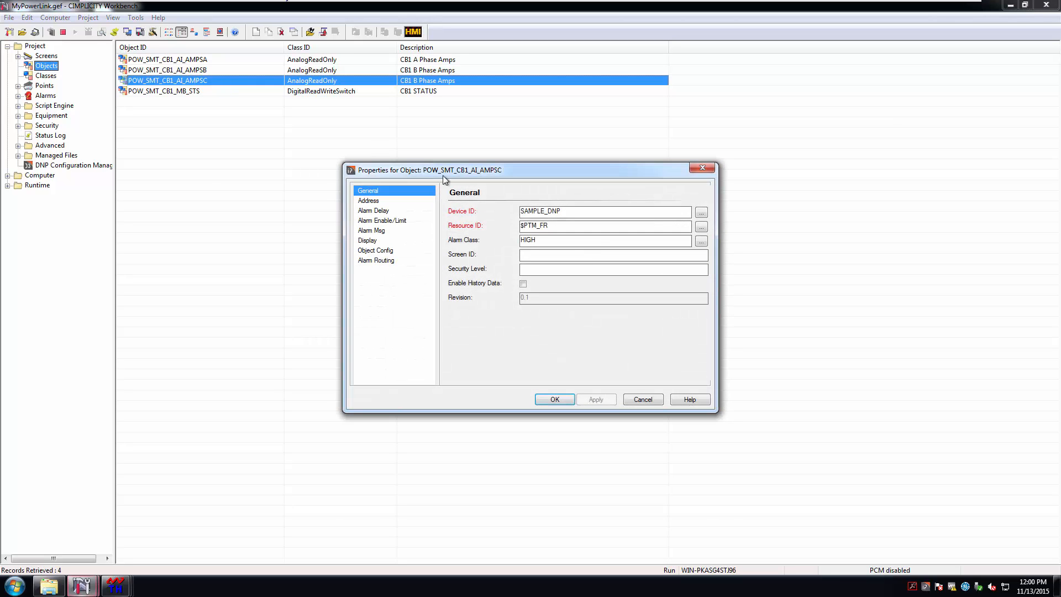
click(376, 202)
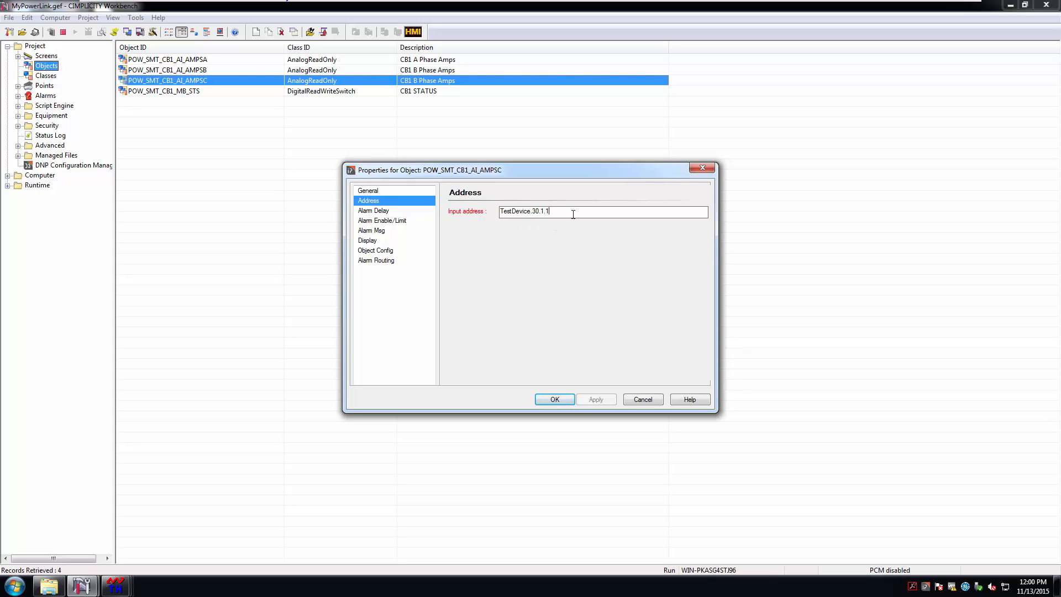
key(BackSpace)
text(2)
click(369, 241)
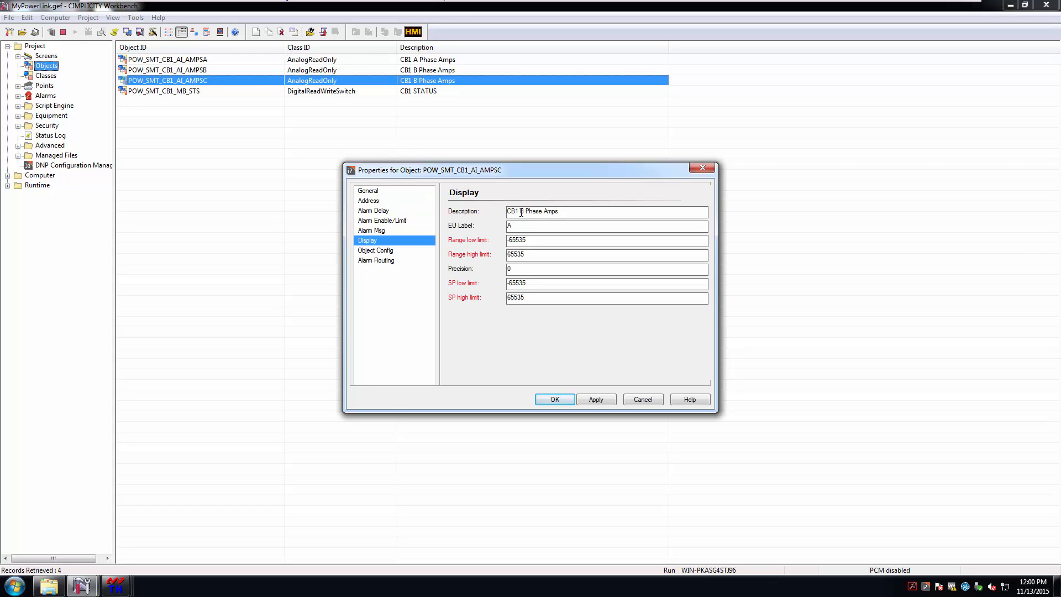
key(BackSpace)
text(C)
click(596, 399)
click(555, 400)
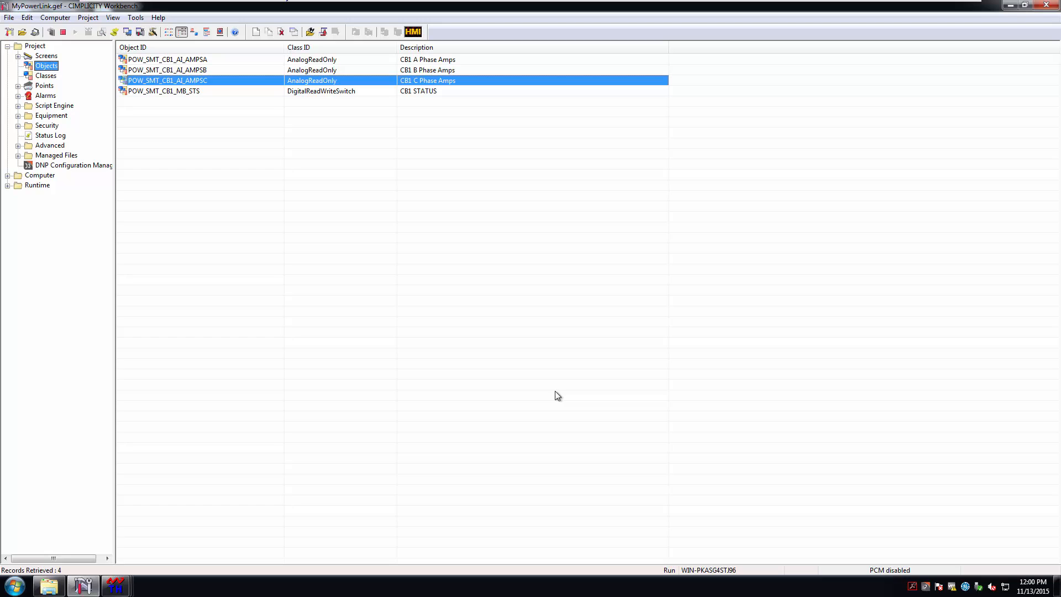
Stop the project and restart it, accepting the configuration update and the license warning
click(64, 33)
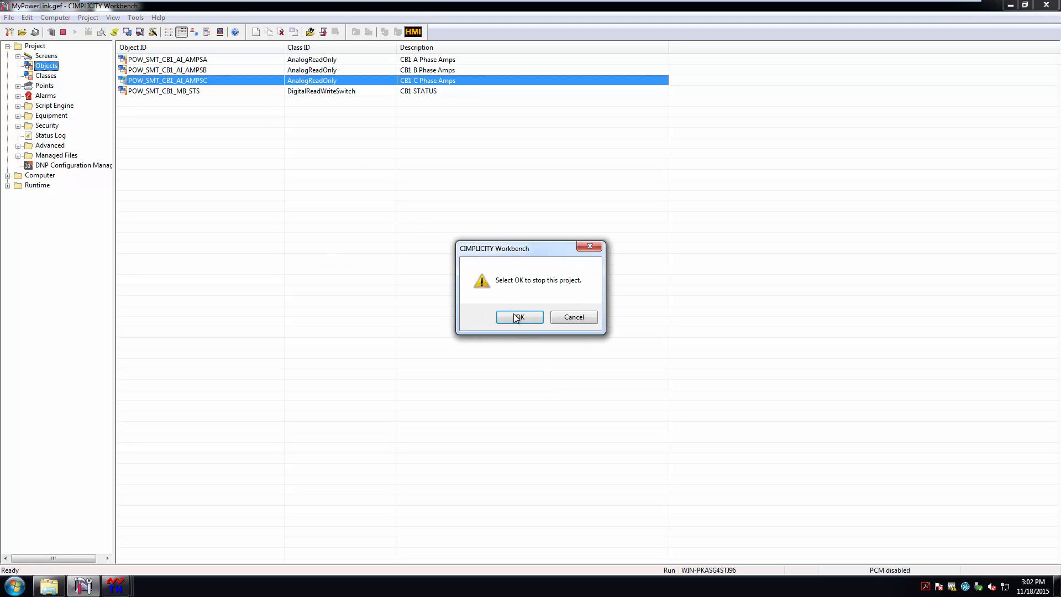
click(519, 317)
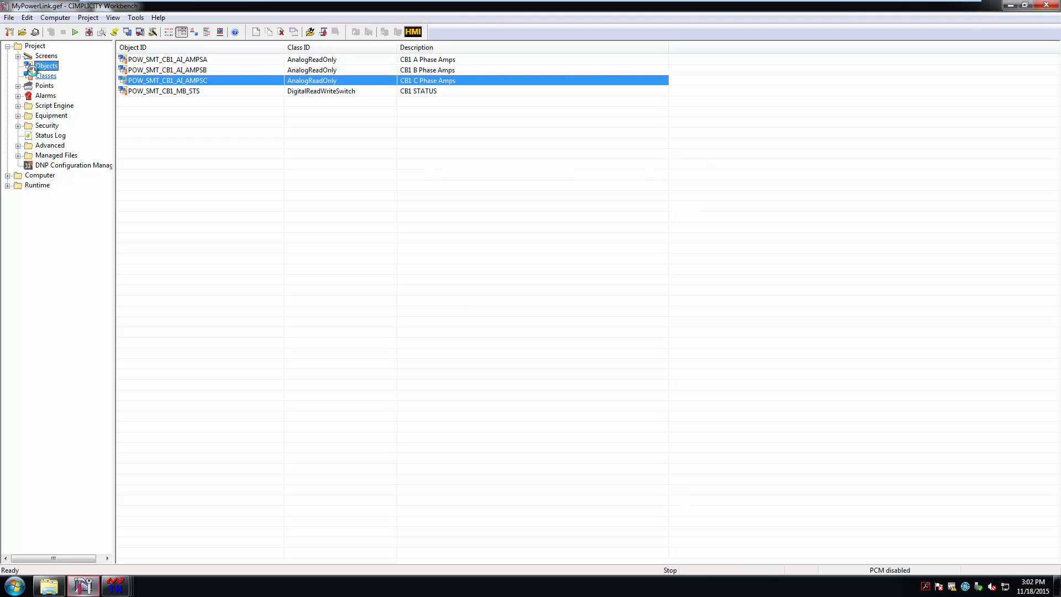
click(76, 32)
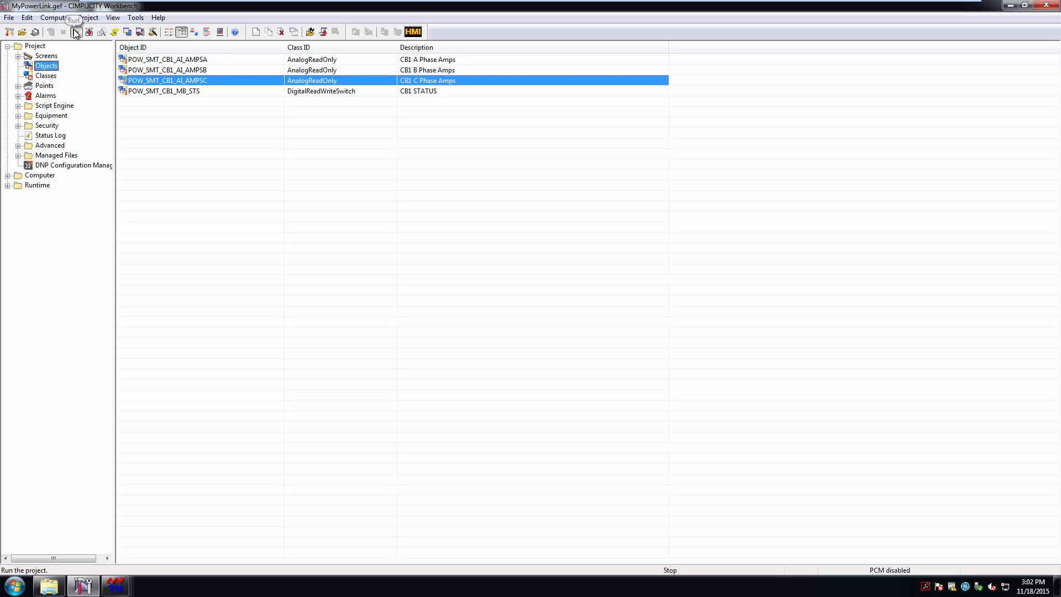
click(499, 307)
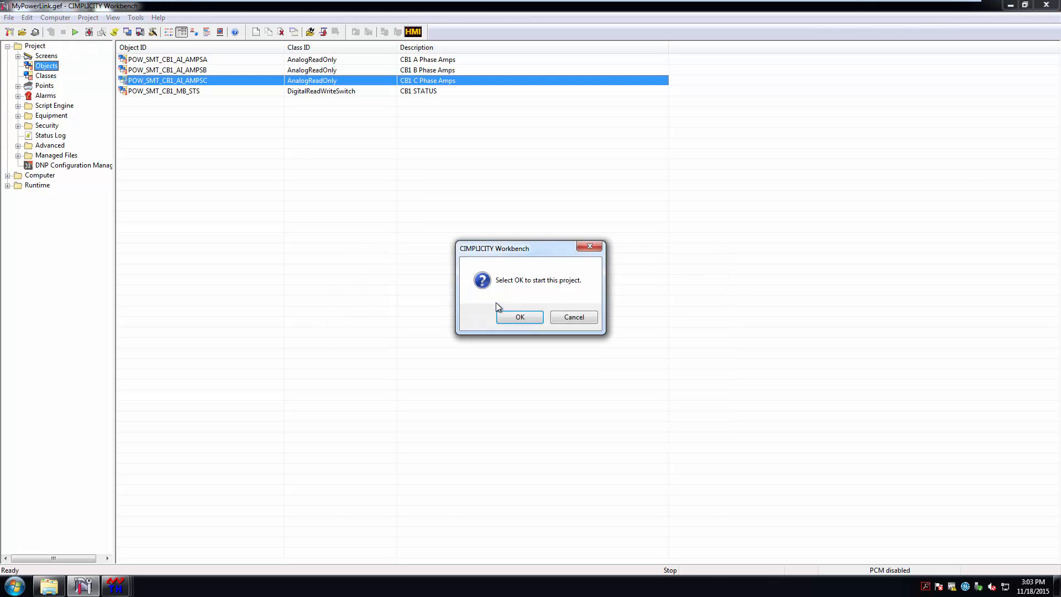
click(528, 320)
click(560, 317)
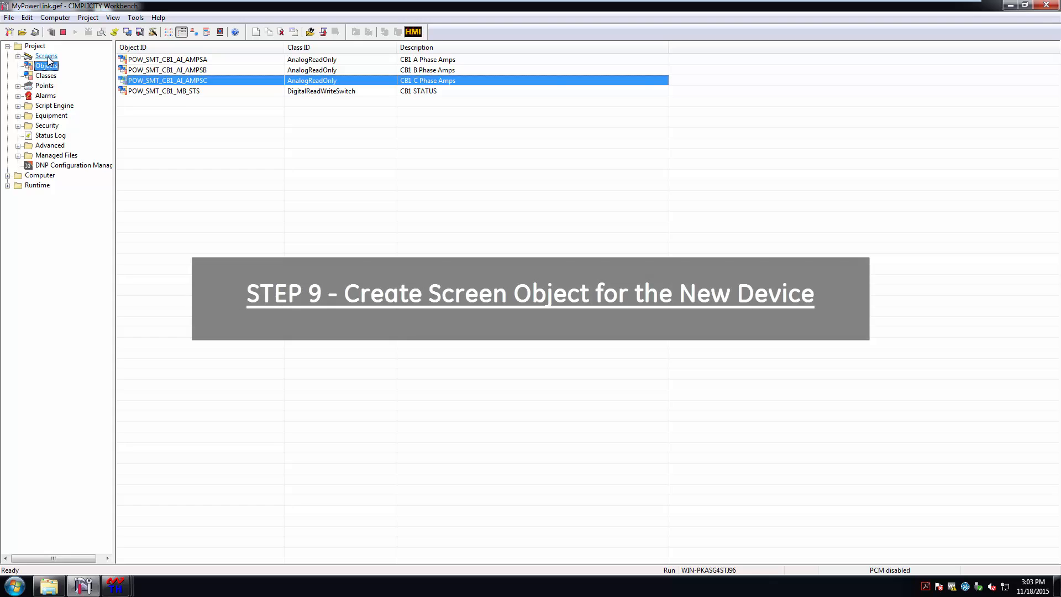
Open iPowerDefaultPicture.cim from the Screens list in CimEdit and pick the Class Object tool
click(46, 56)
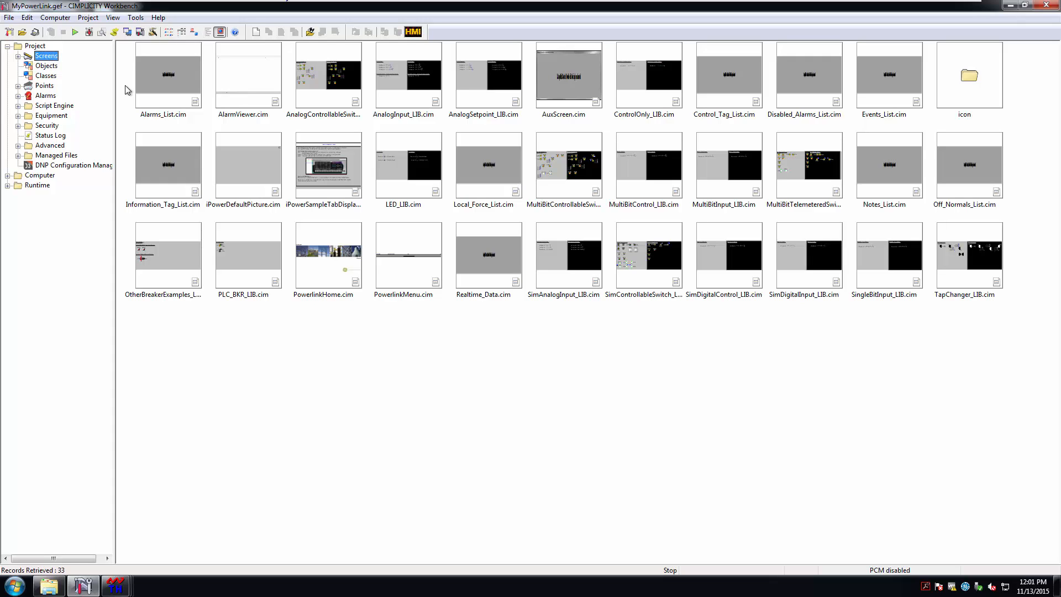
click(263, 175)
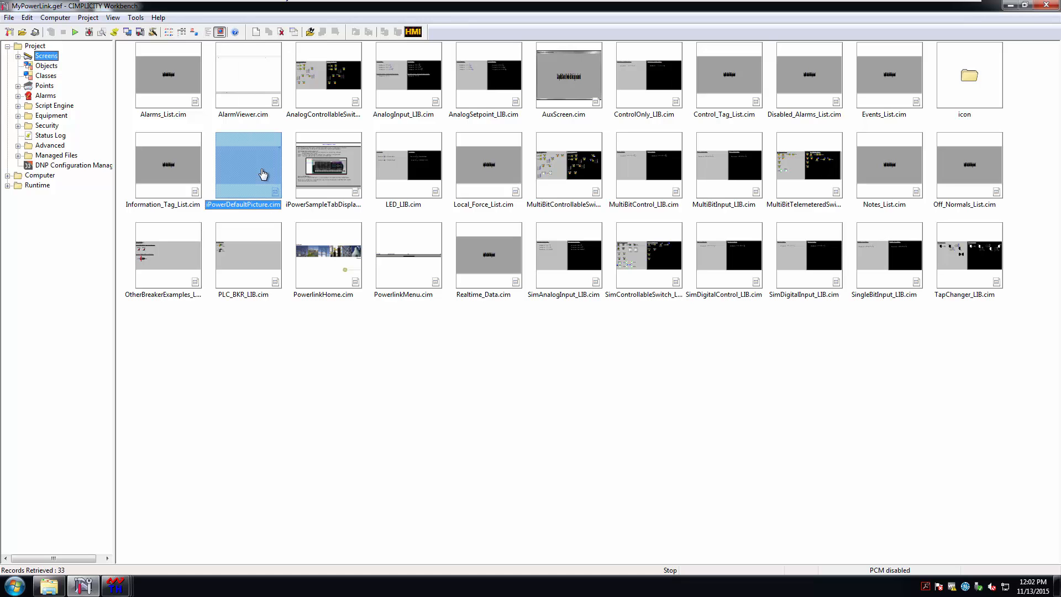
right_click(263, 174)
click(300, 189)
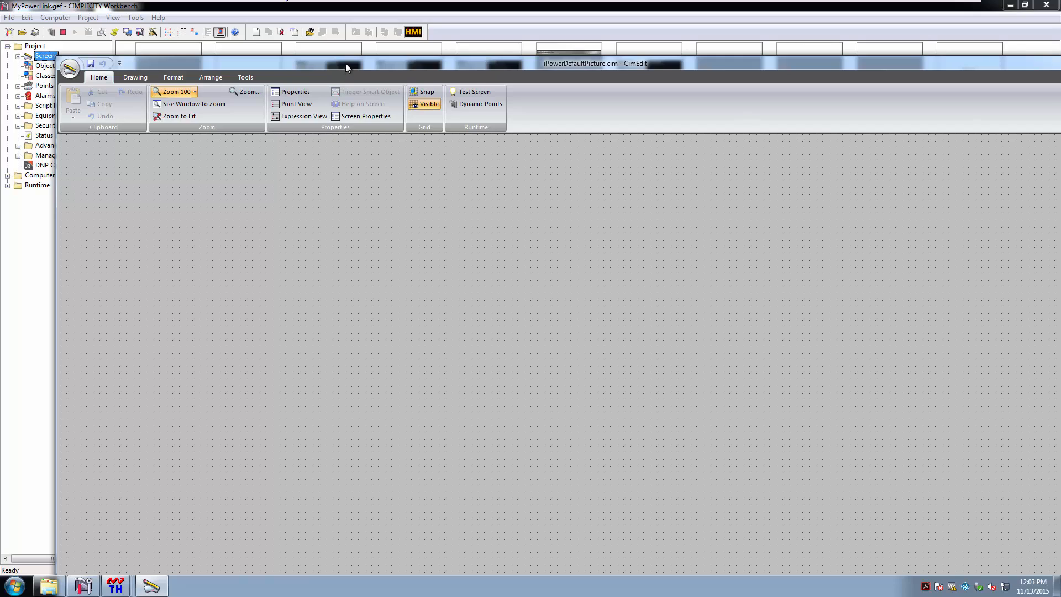
drag(346, 63, 317, 42)
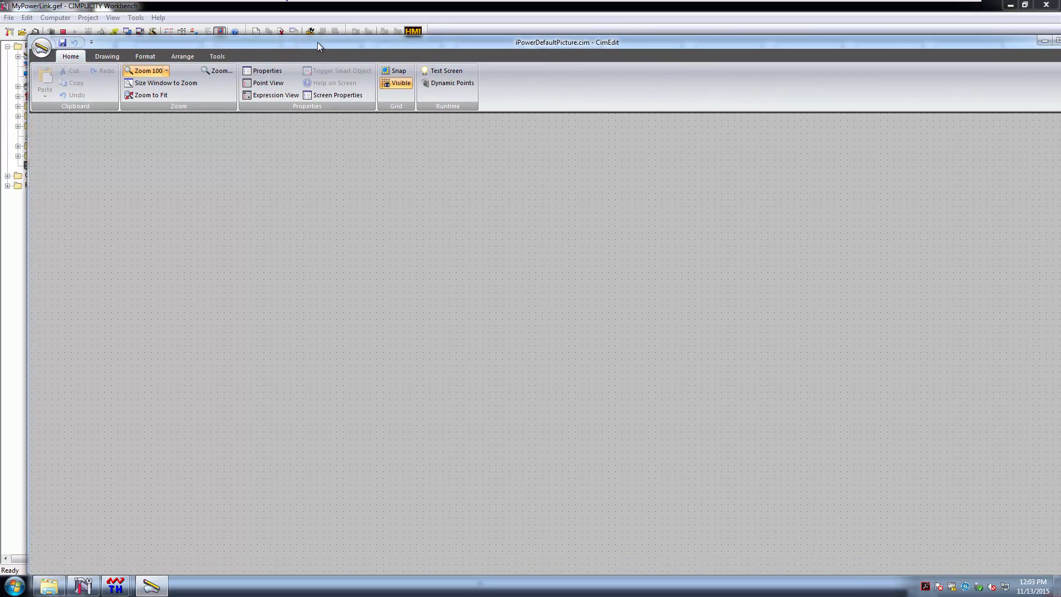
click(106, 57)
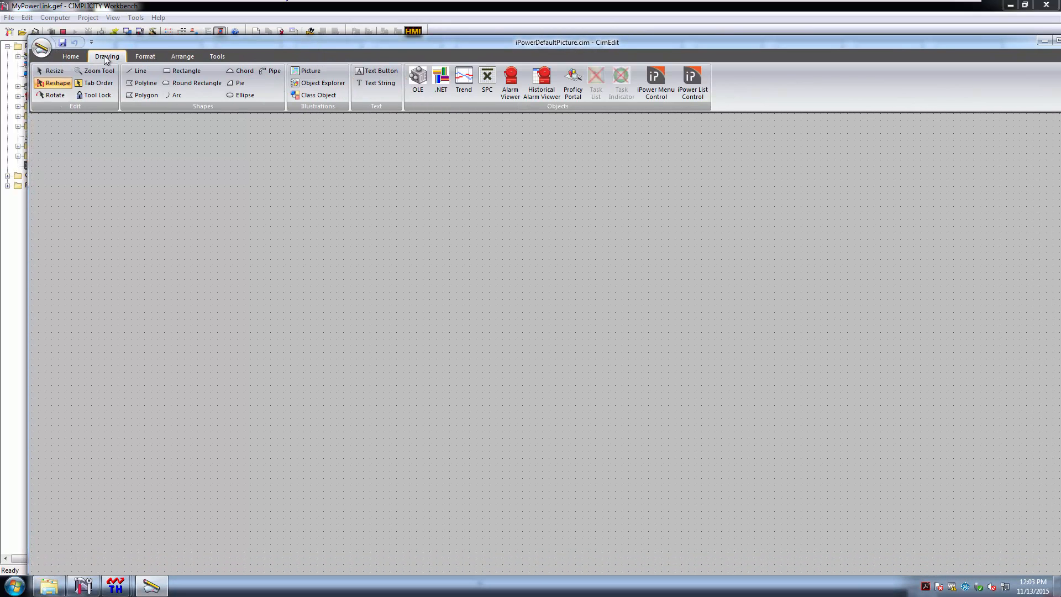
click(326, 98)
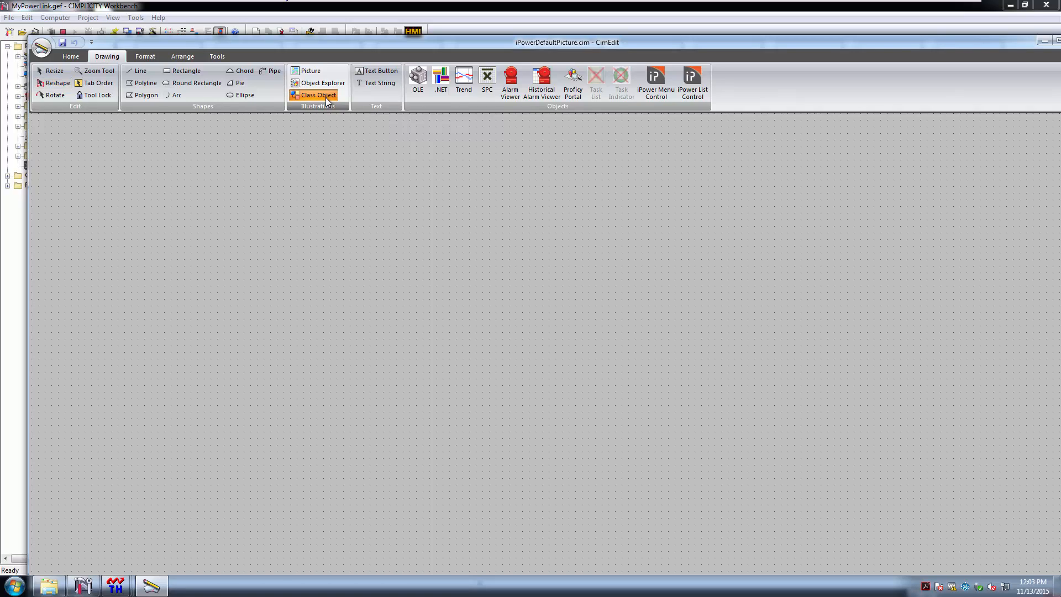
Place a class object on the blank canvas and sign in to the project
click(325, 178)
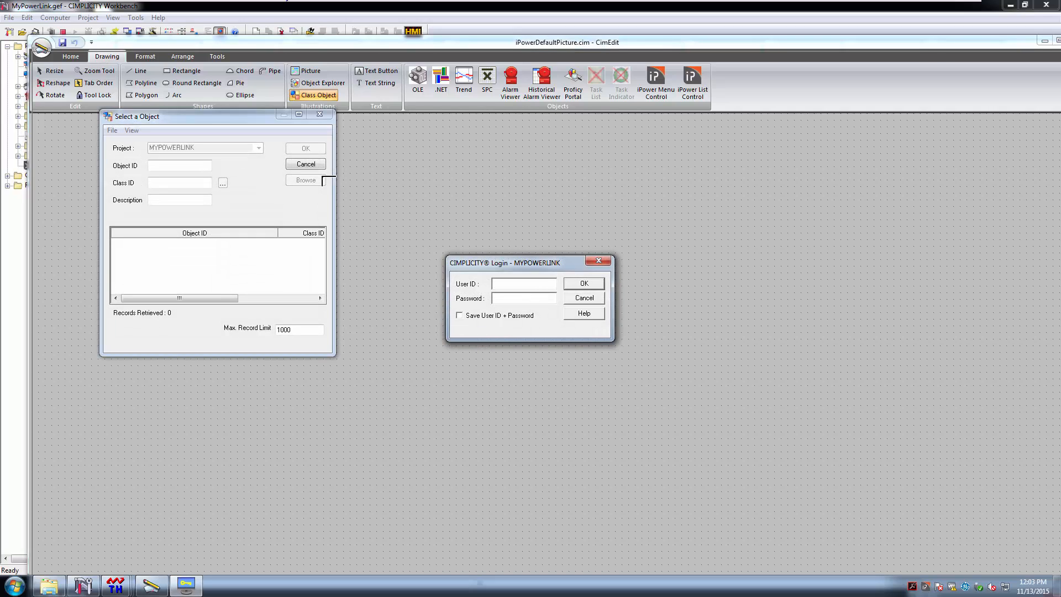
text(administrator)
click(585, 284)
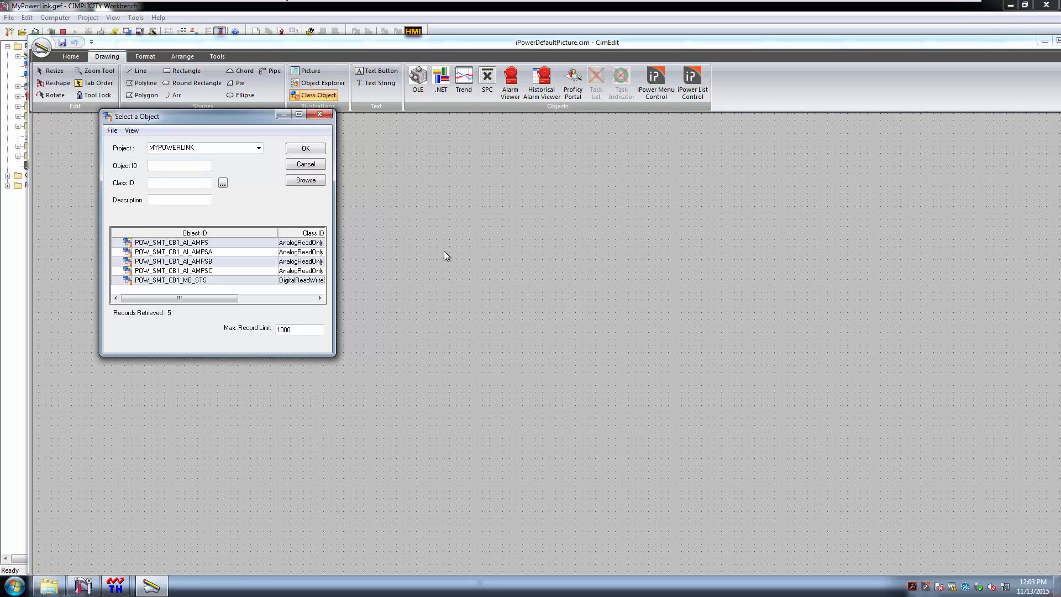
Filter the objects to the DigitalReadWriteSwitch class and select POW_SMT_CB1_MB_STS
click(223, 183)
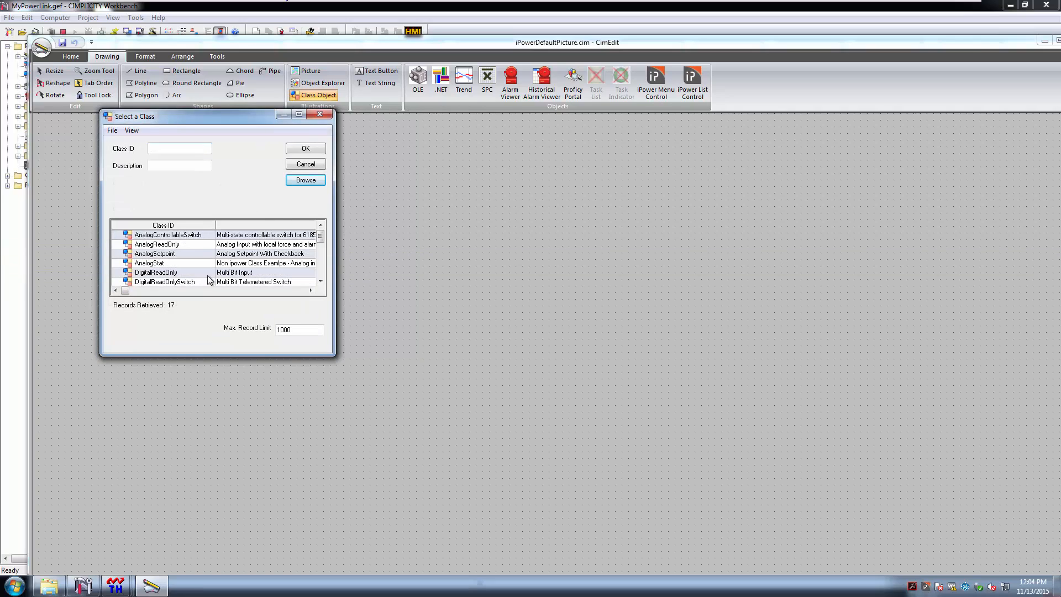
drag(321, 237, 324, 243)
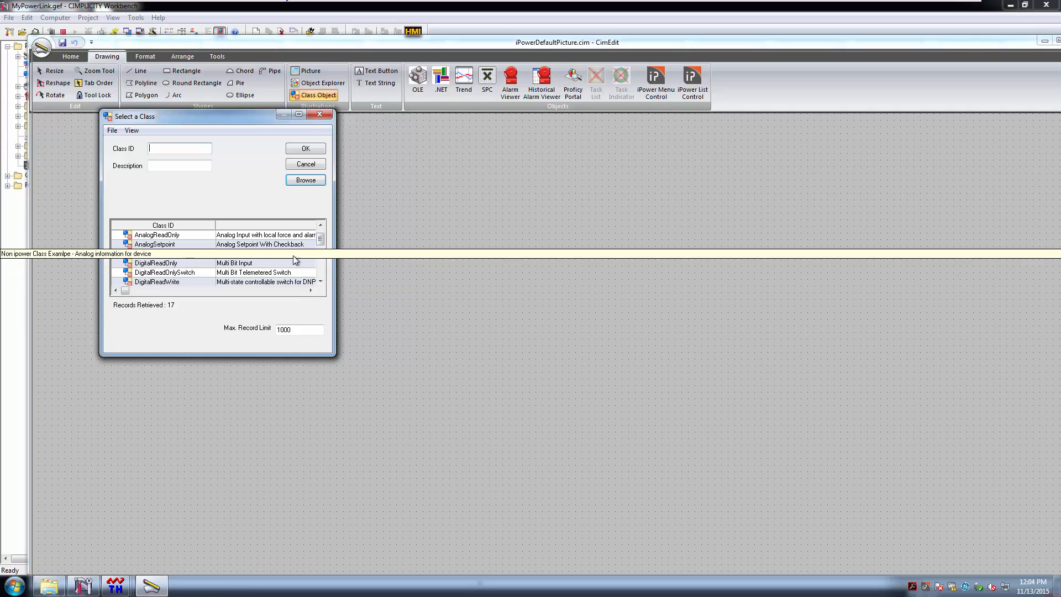
click(320, 281)
click(320, 282)
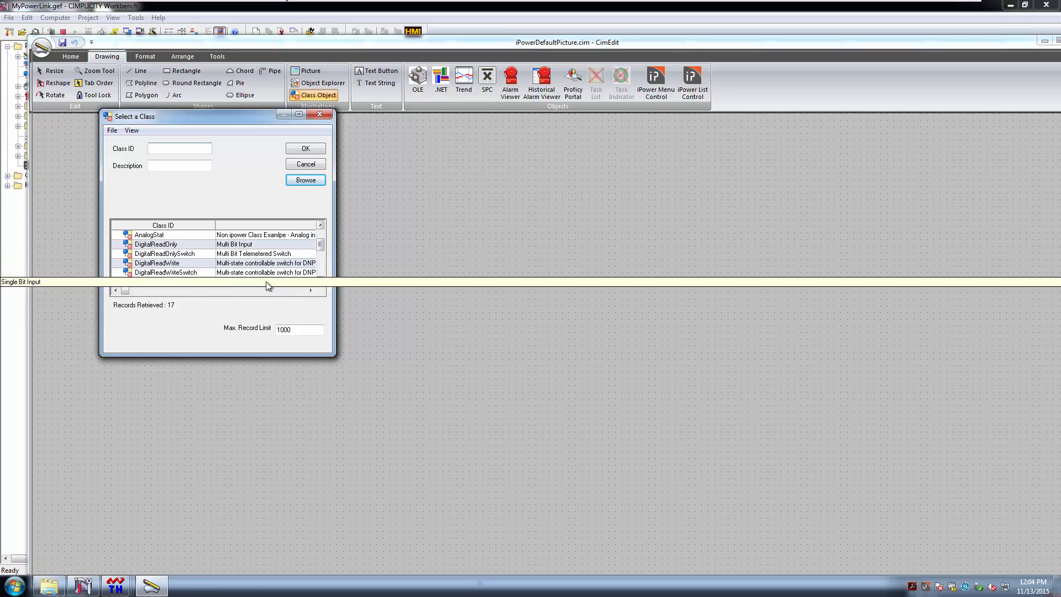
double_click(185, 273)
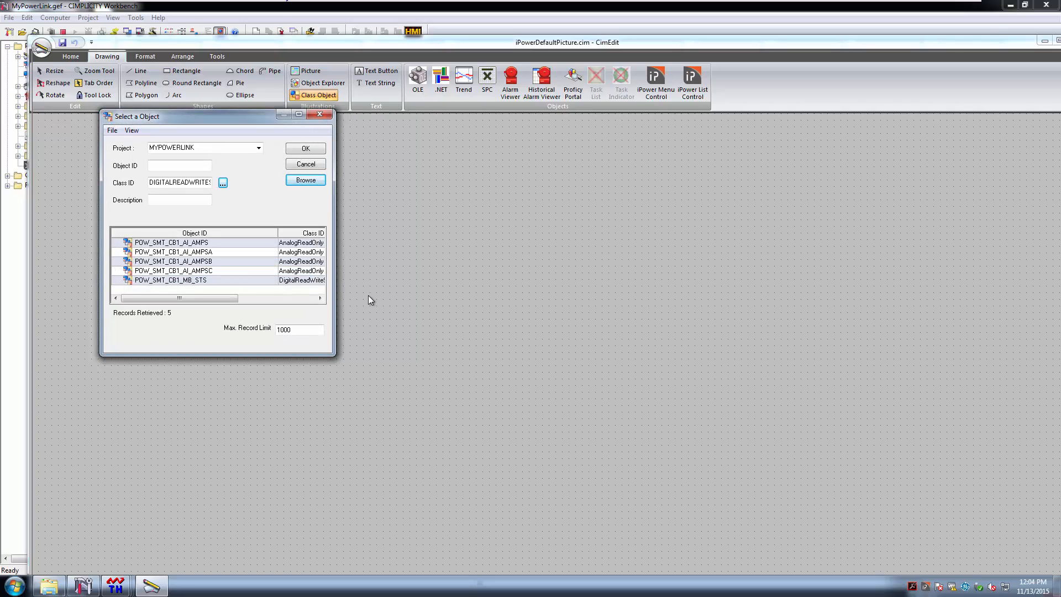
click(311, 180)
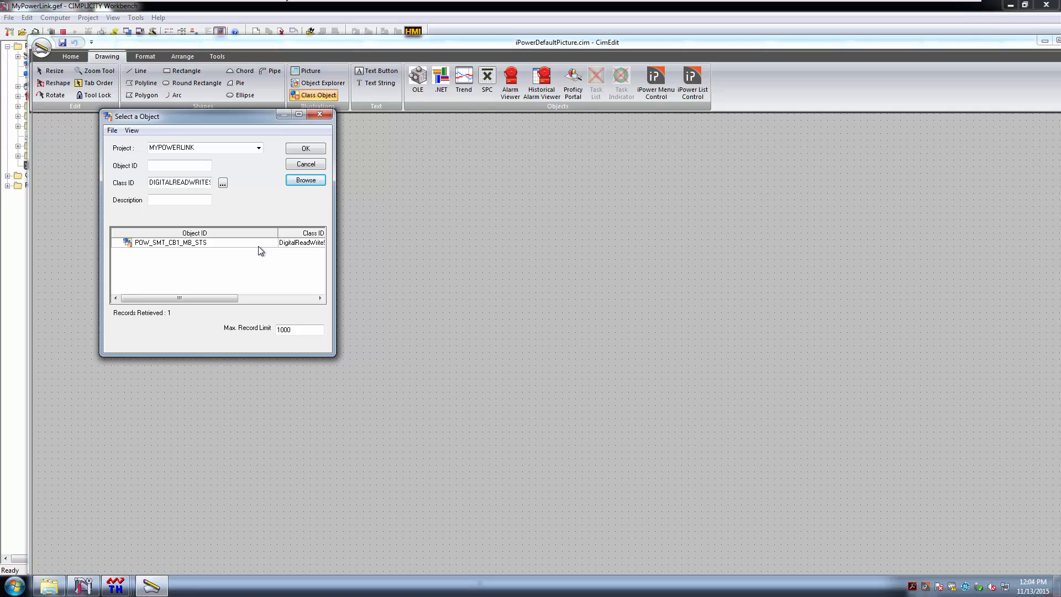
click(228, 243)
Confirm POW_SMT_CB1_MB_STS with analog points AMPSA, AMPSB and AMPSC, and close the switch properties
click(306, 148)
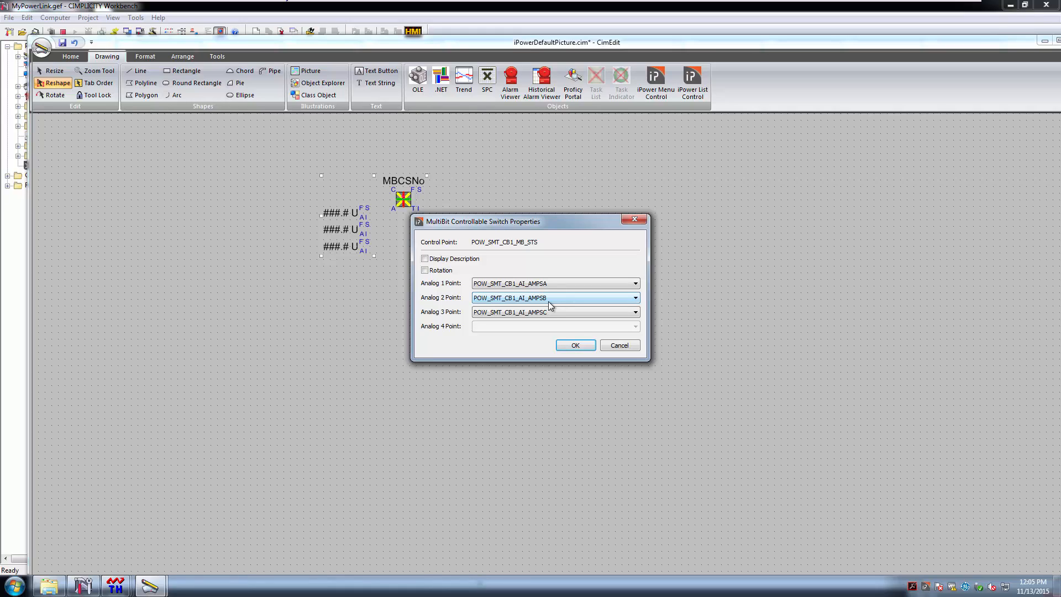
click(571, 351)
click(572, 350)
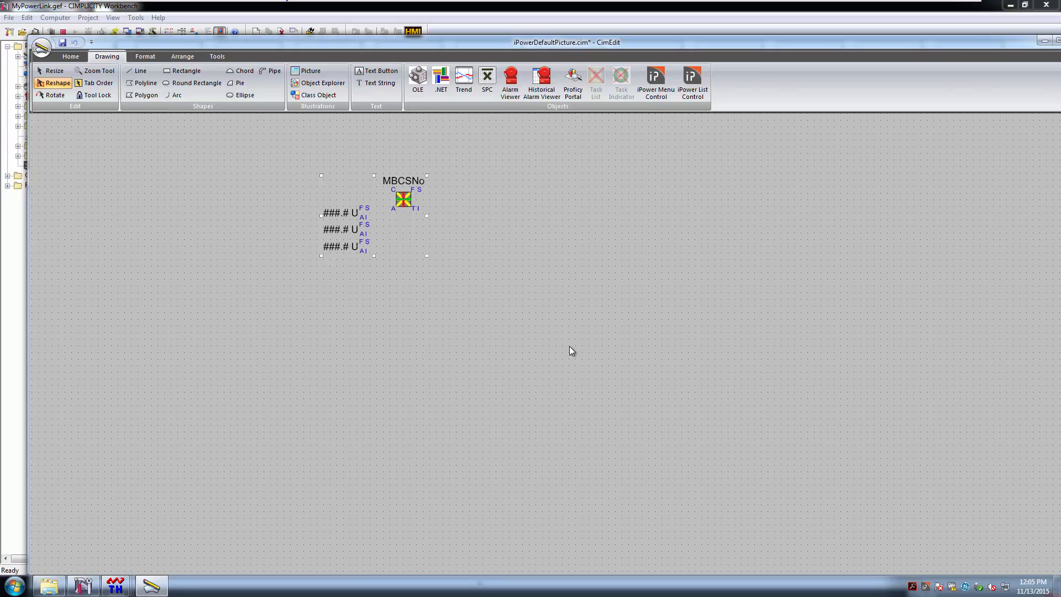
Save the breaker screen, save a copy as TEST.cim, and close CimEdit
click(62, 43)
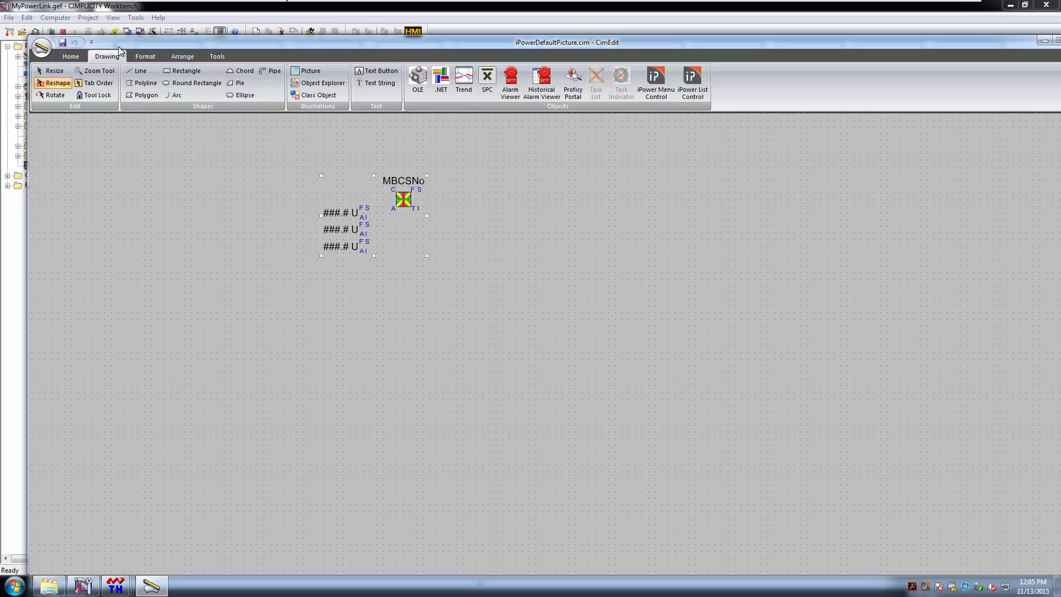
click(42, 49)
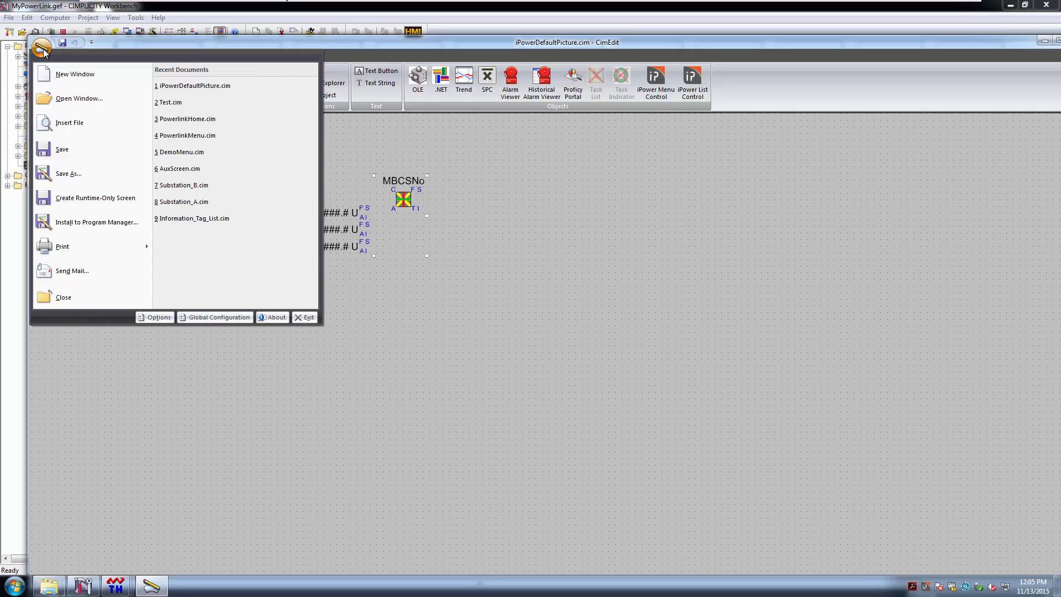
click(68, 173)
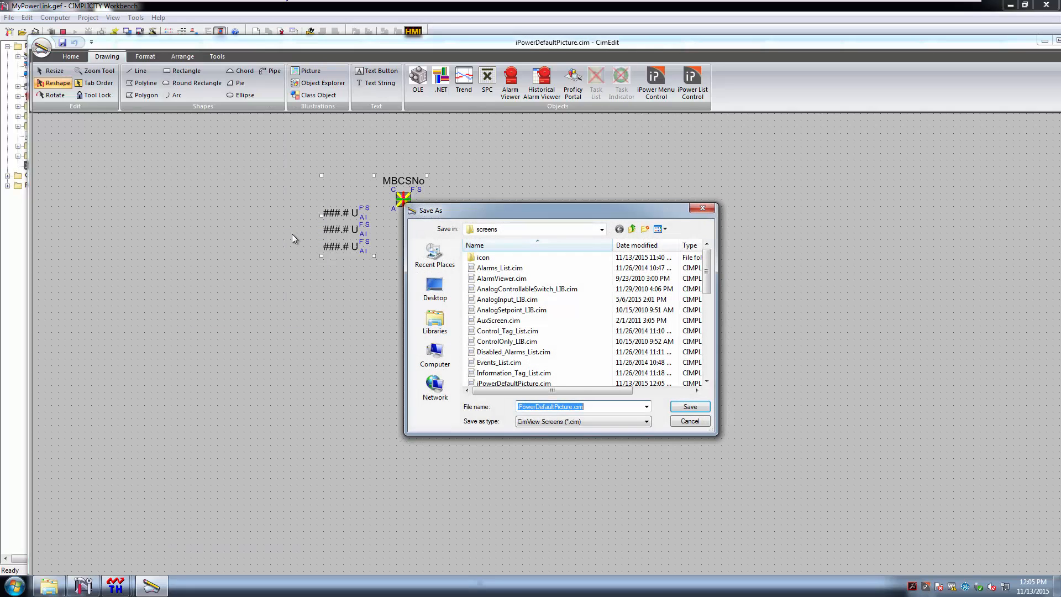
click(574, 408)
drag(573, 408, 479, 408)
text(TEST)
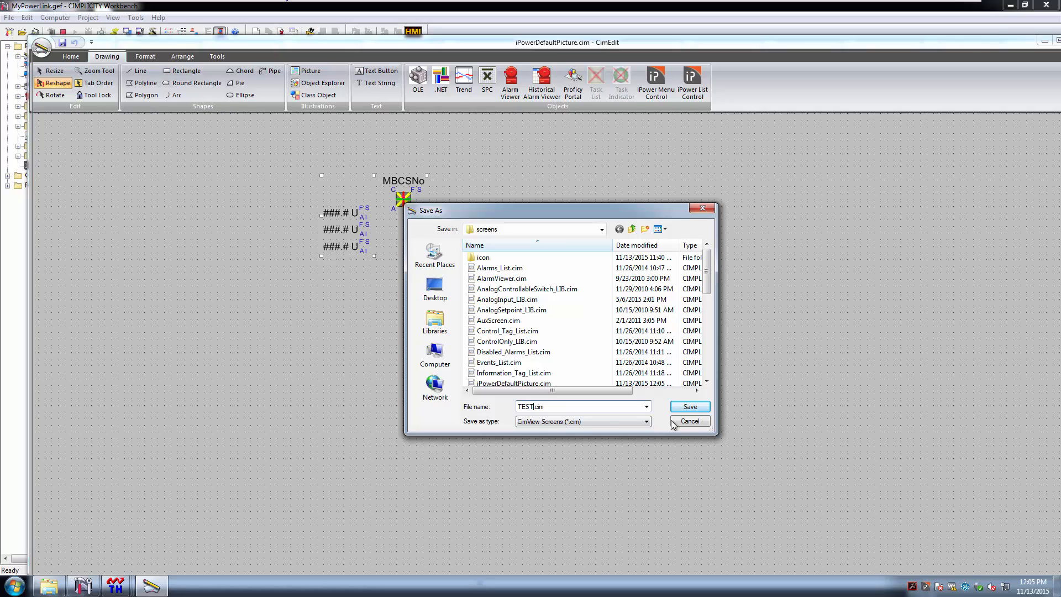
click(690, 407)
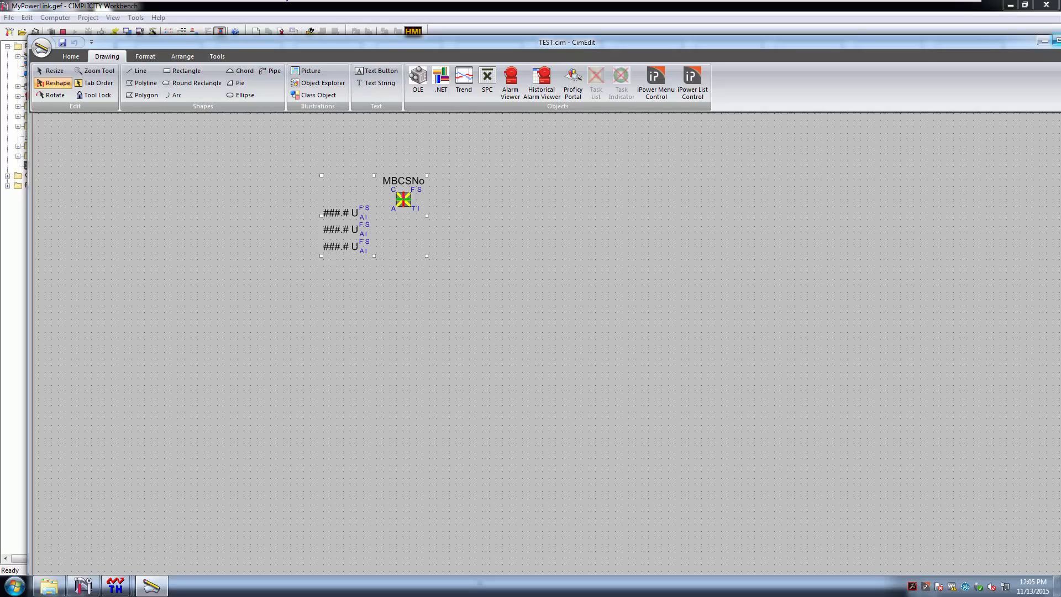
click(1047, 44)
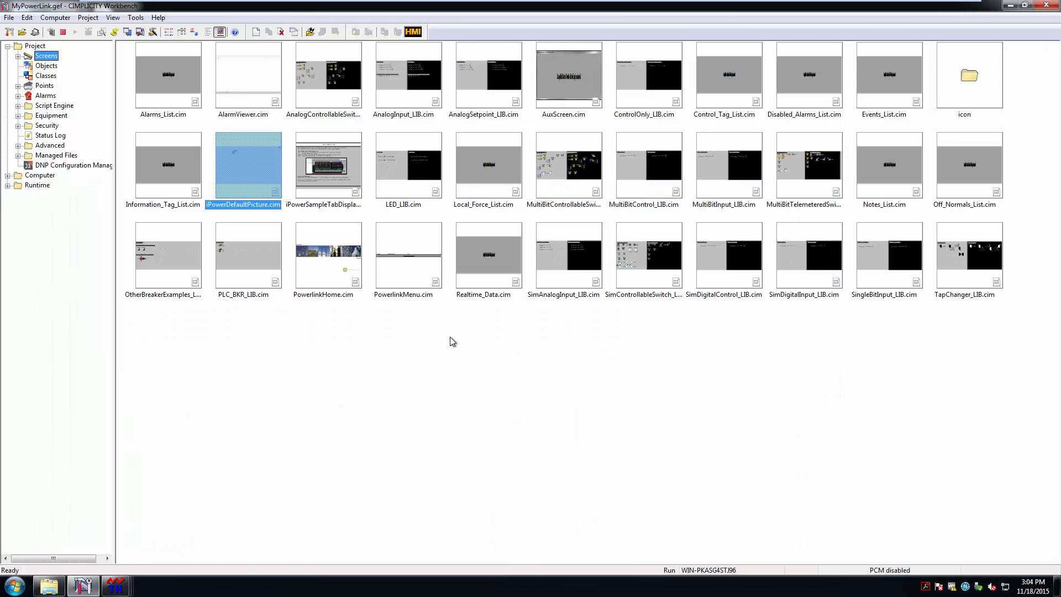
Refresh the Screens list so TEST.cim appears, then launch PowerlinkMenu.cim in runtime
click(450, 337)
key(F5)
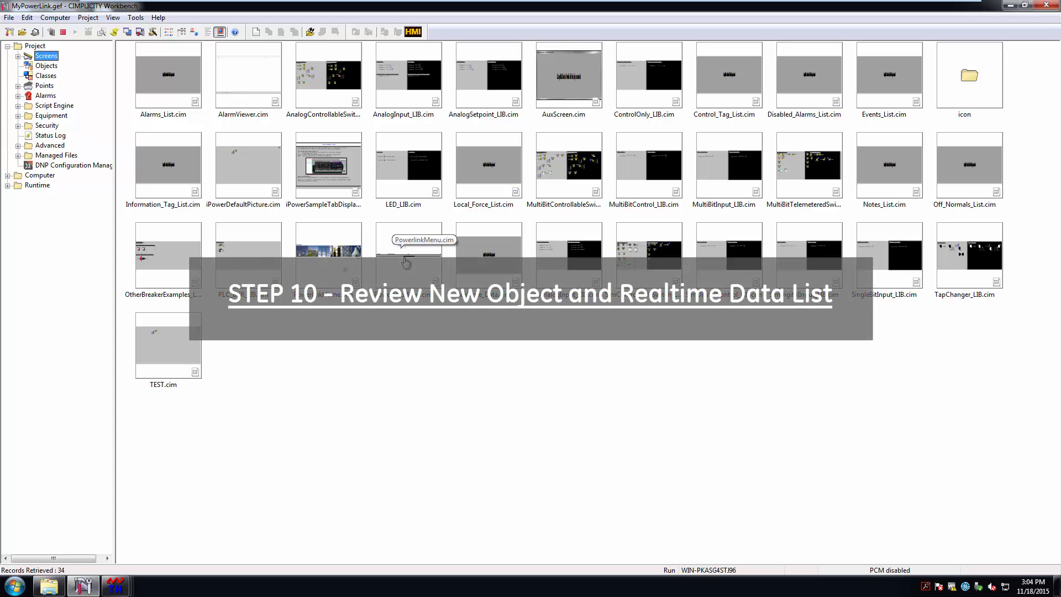
double_click(405, 262)
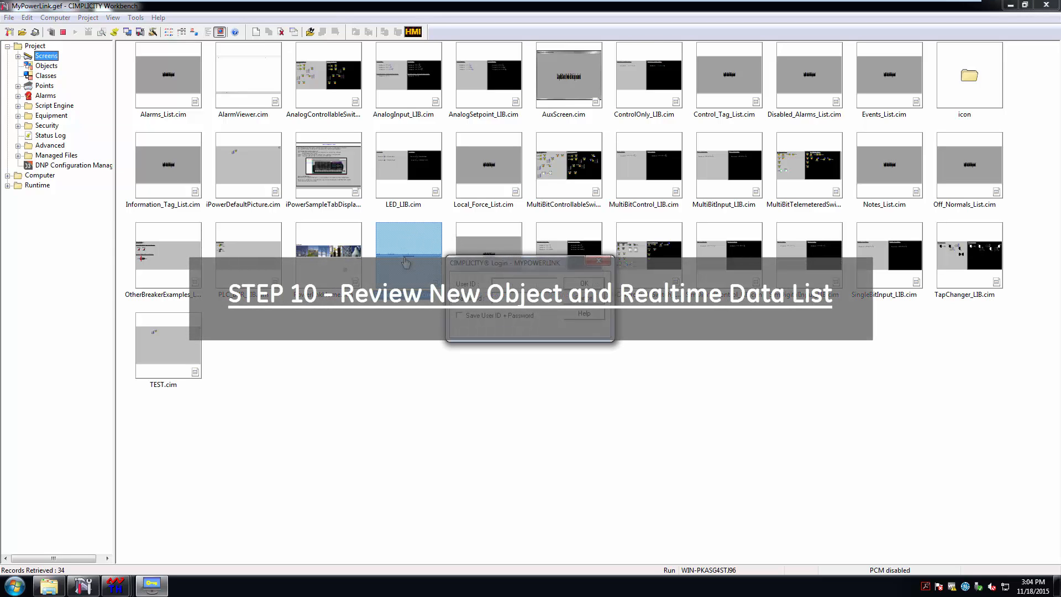
Log into the runtime with the administrator user ID and bring the PowerlinkMenu window forward
text(admin)
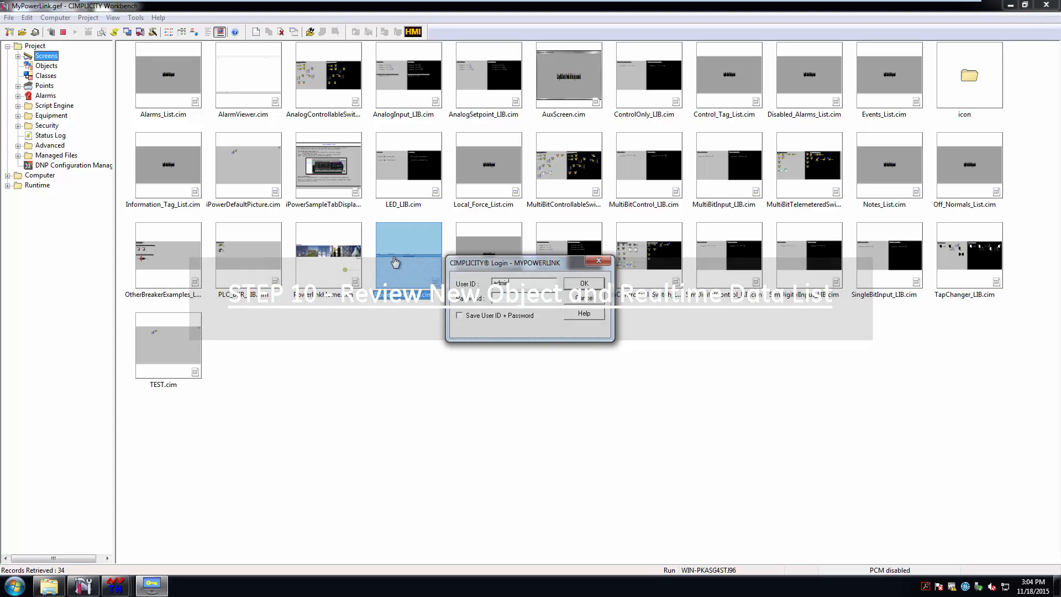
text(istrator)
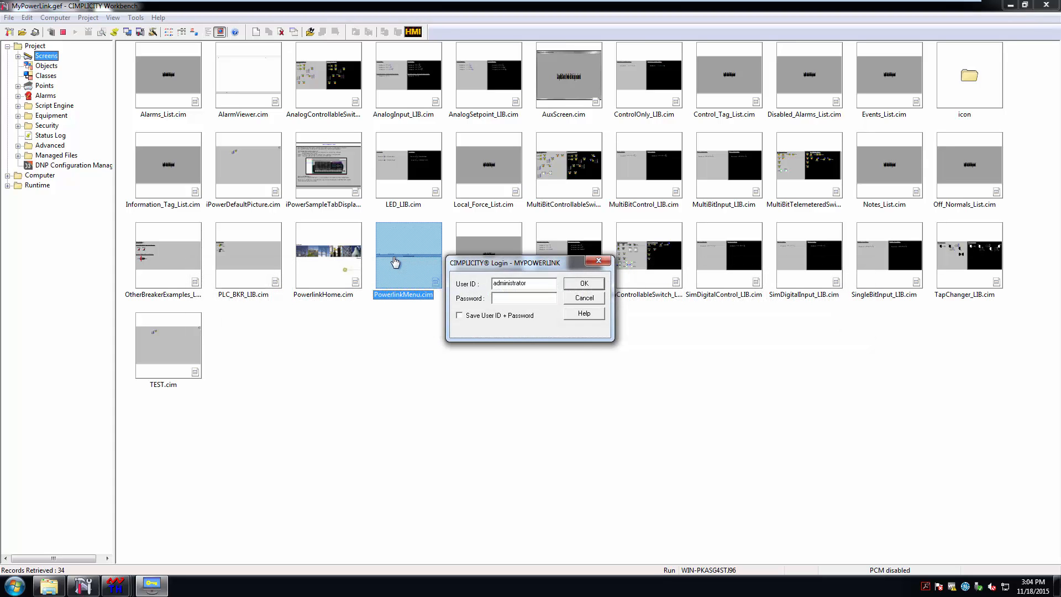
click(586, 284)
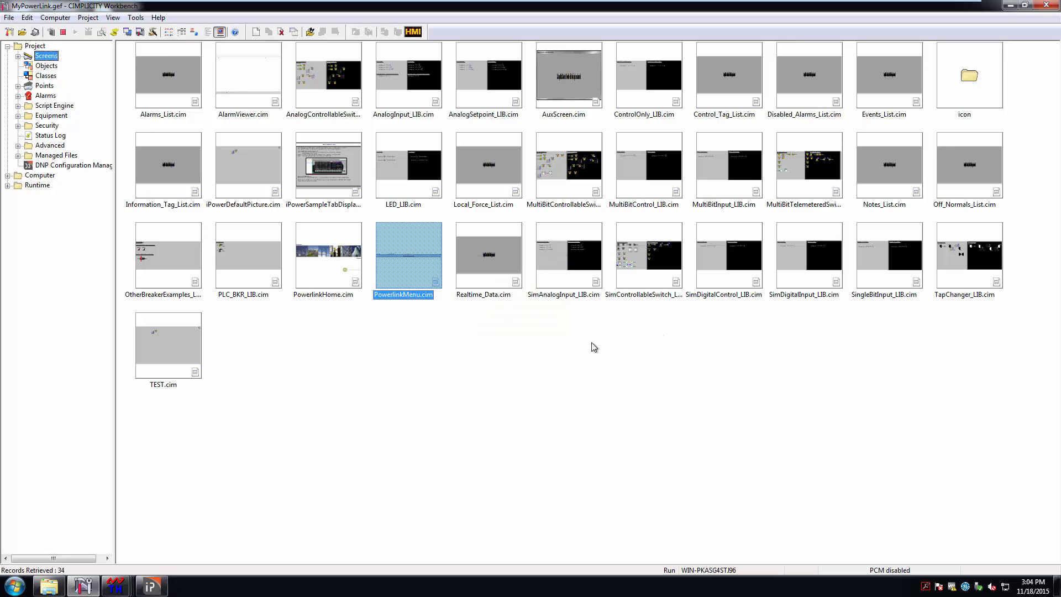
click(155, 587)
click(152, 551)
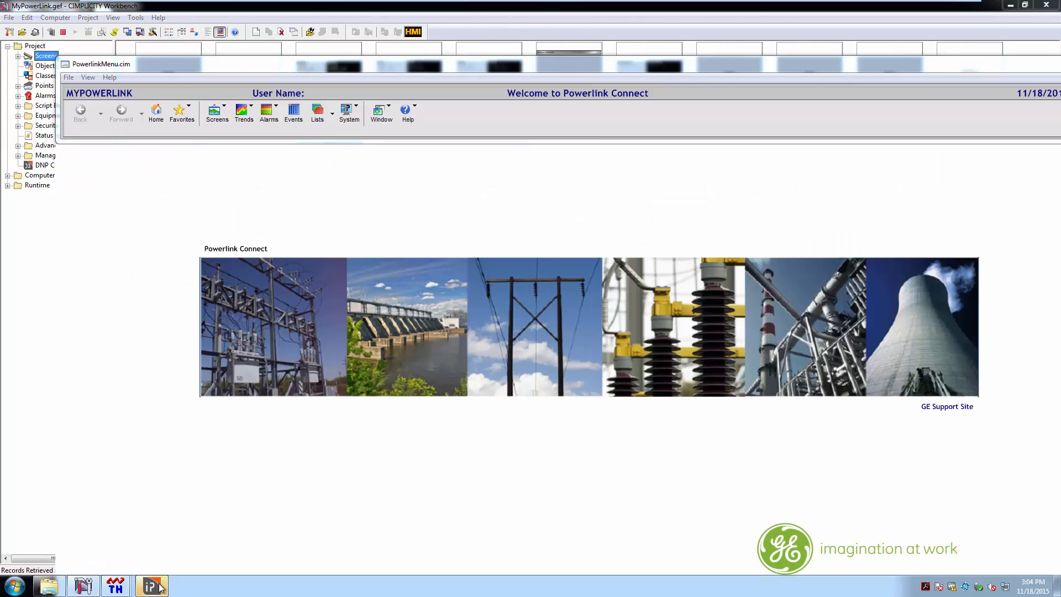
Open the TEST screen from the System > All Screens list in CimView
click(385, 120)
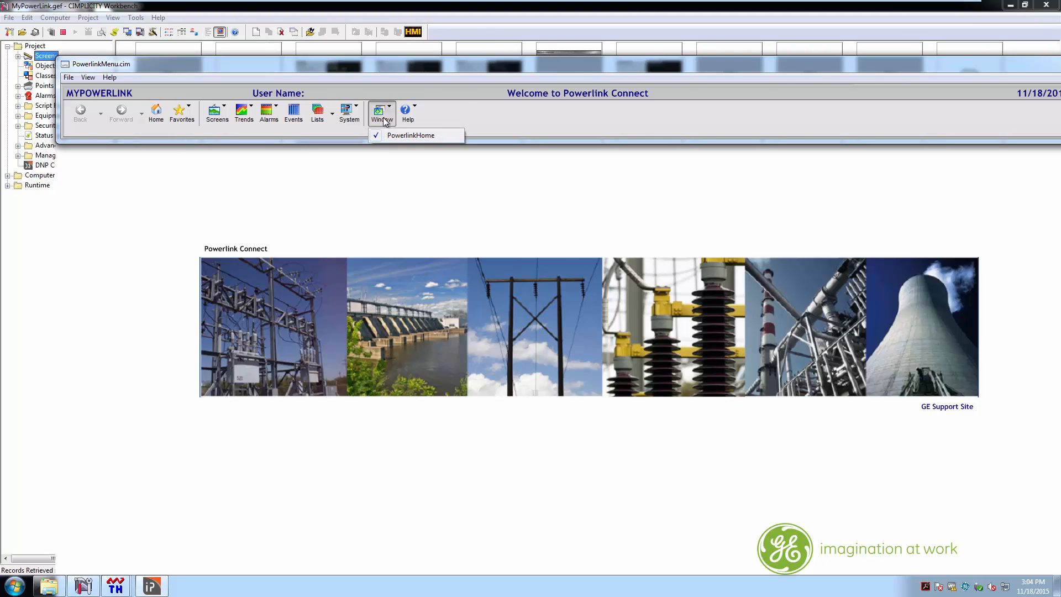
click(349, 115)
click(349, 115)
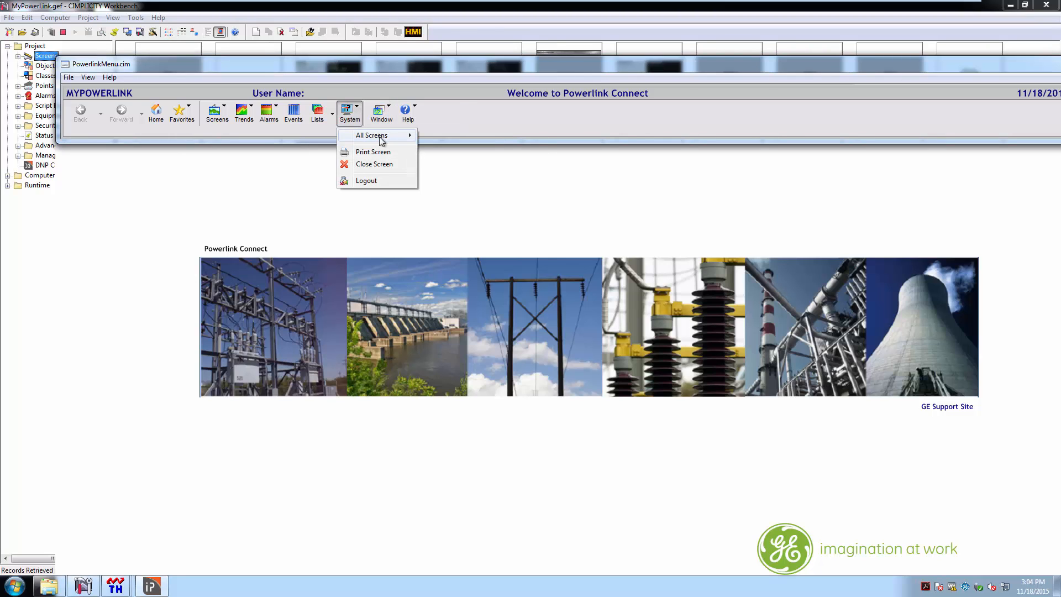
mouse_move(382, 140)
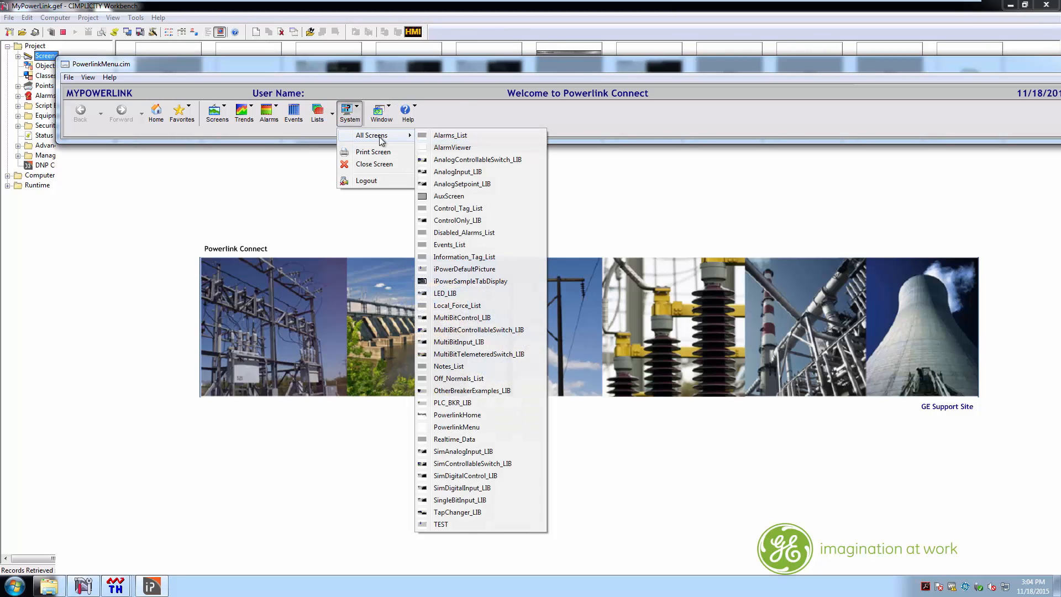
click(441, 524)
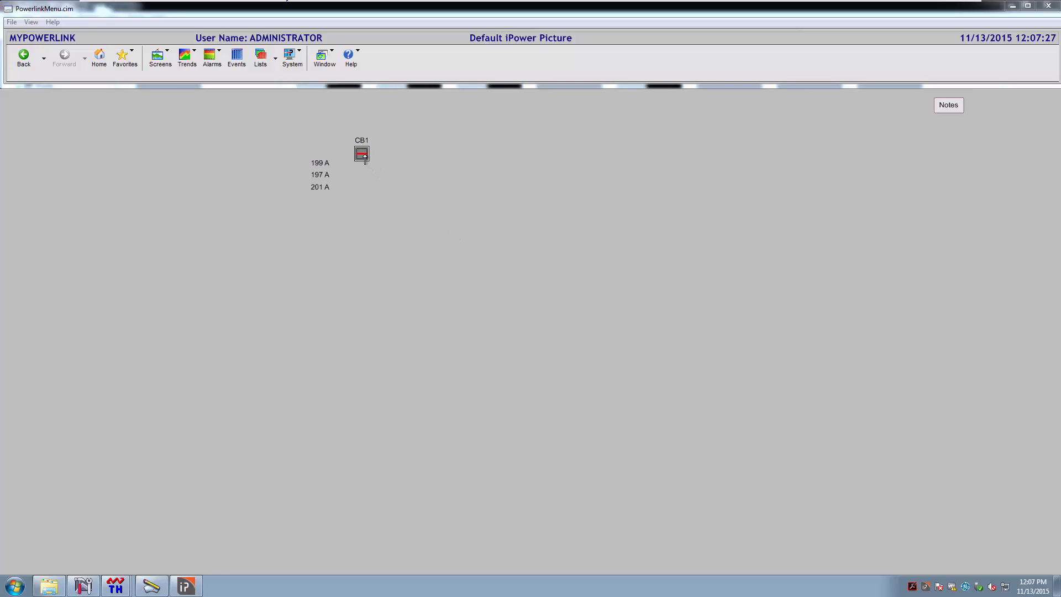
Send a confirmed CLOSE command to breaker CB1
click(365, 156)
click(489, 250)
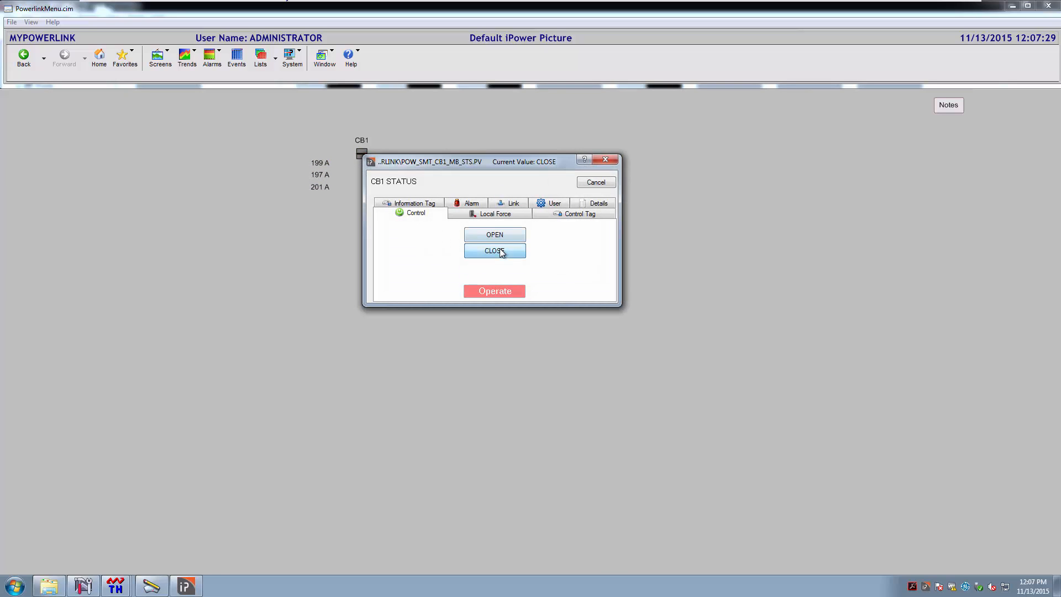
click(497, 293)
click(469, 250)
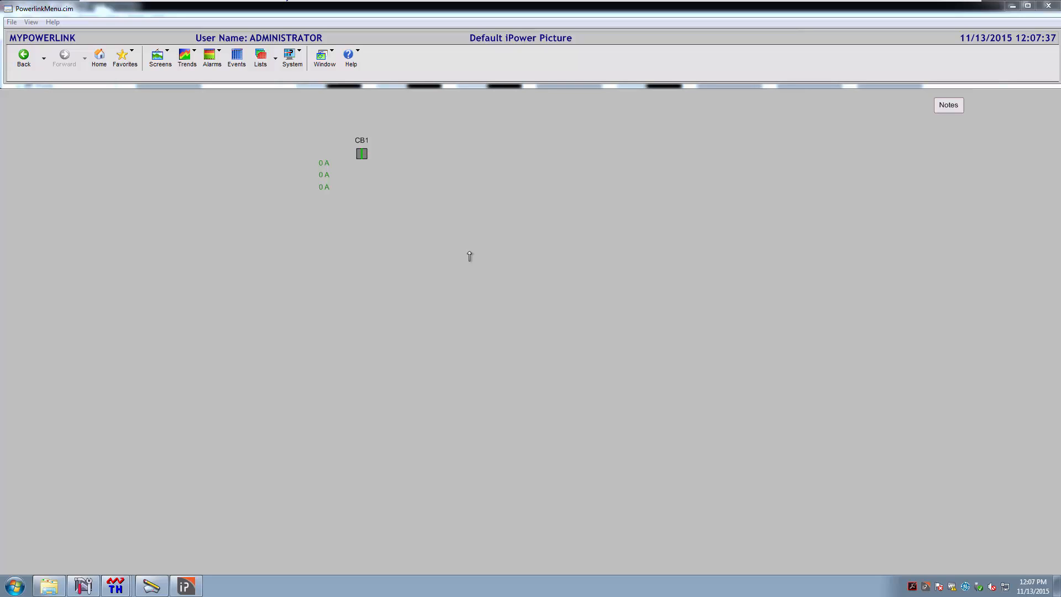
View CB1's status trend from its Details tab, then close QuickTrends
click(362, 155)
click(362, 156)
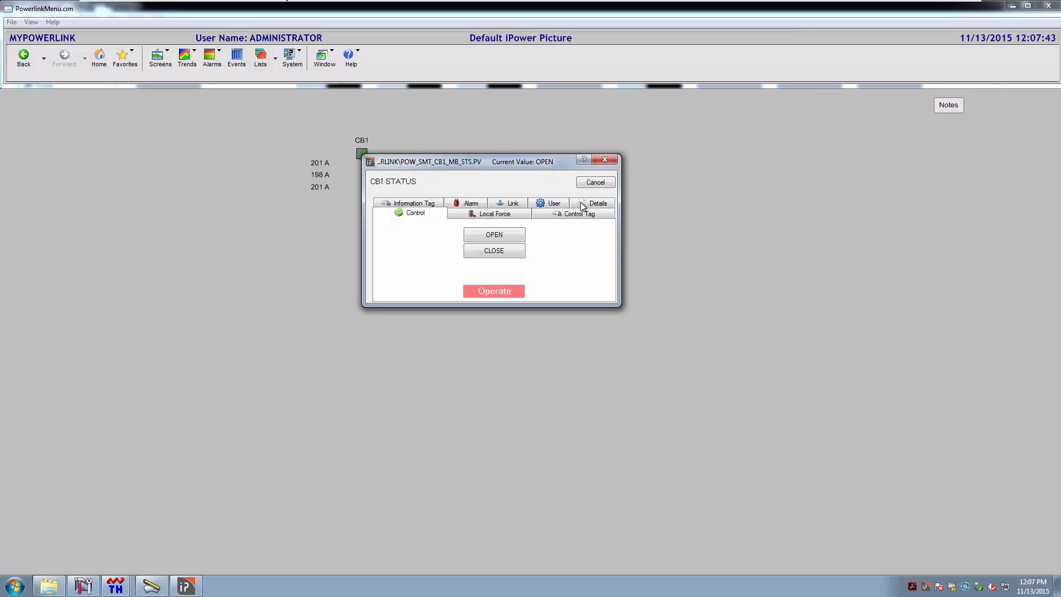
click(599, 203)
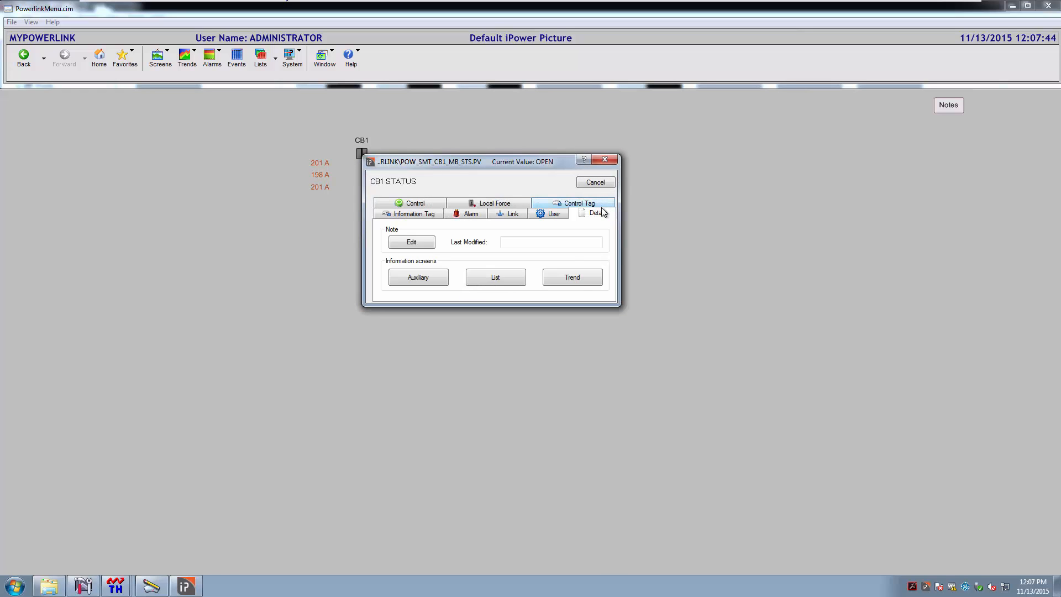
click(574, 278)
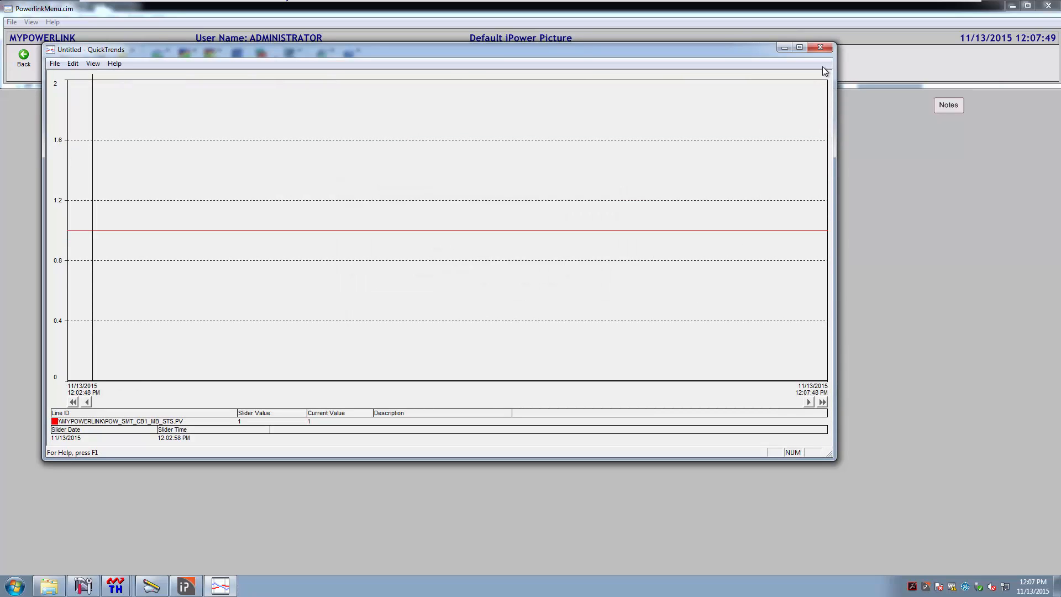
click(821, 48)
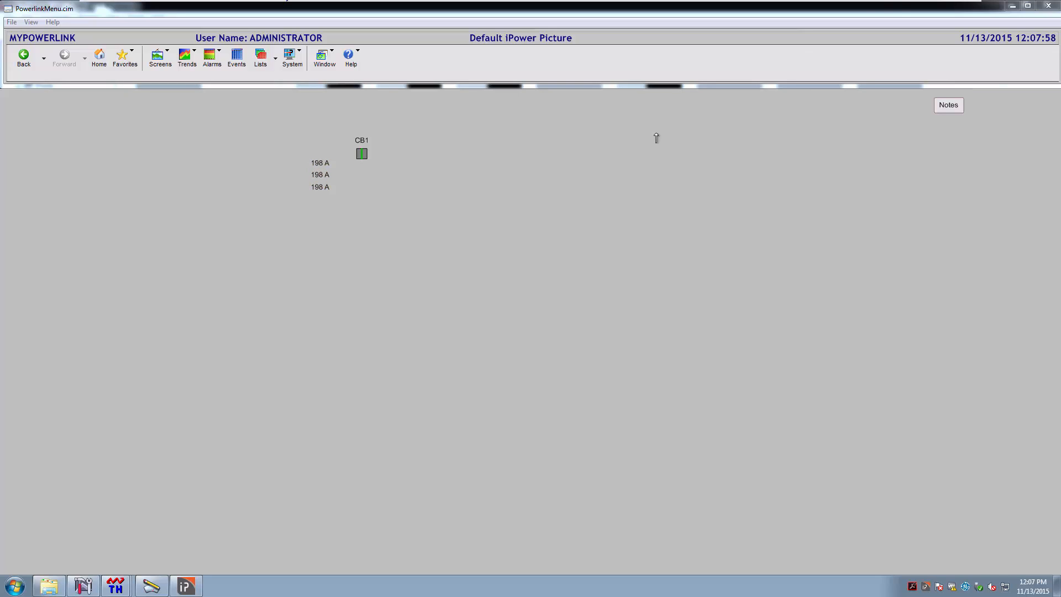
Show the Realtime Data list and open the CB1 STATUS point dialog, cancelling without changes
click(275, 60)
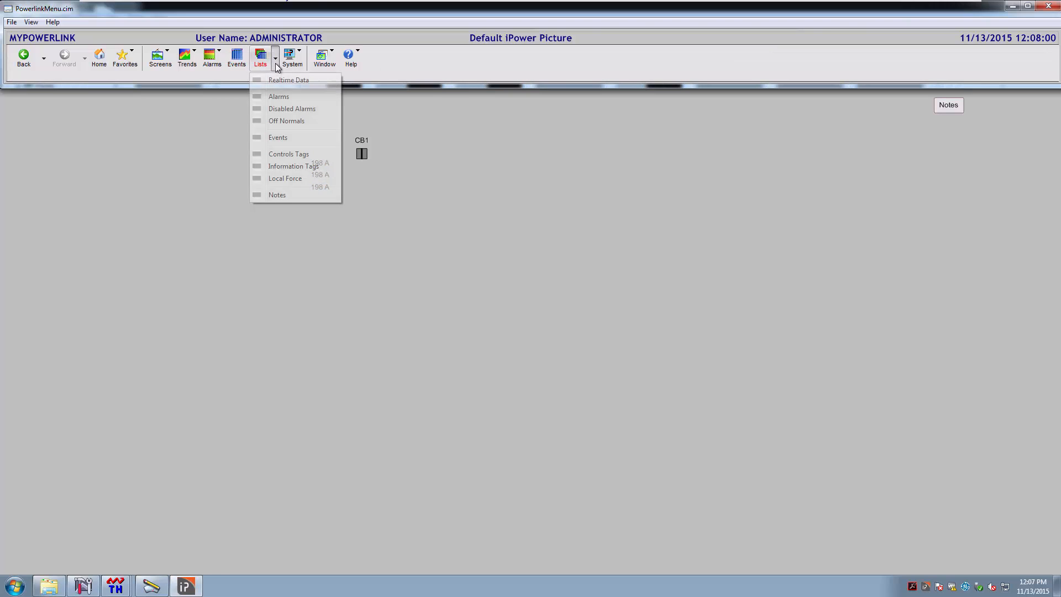
click(281, 82)
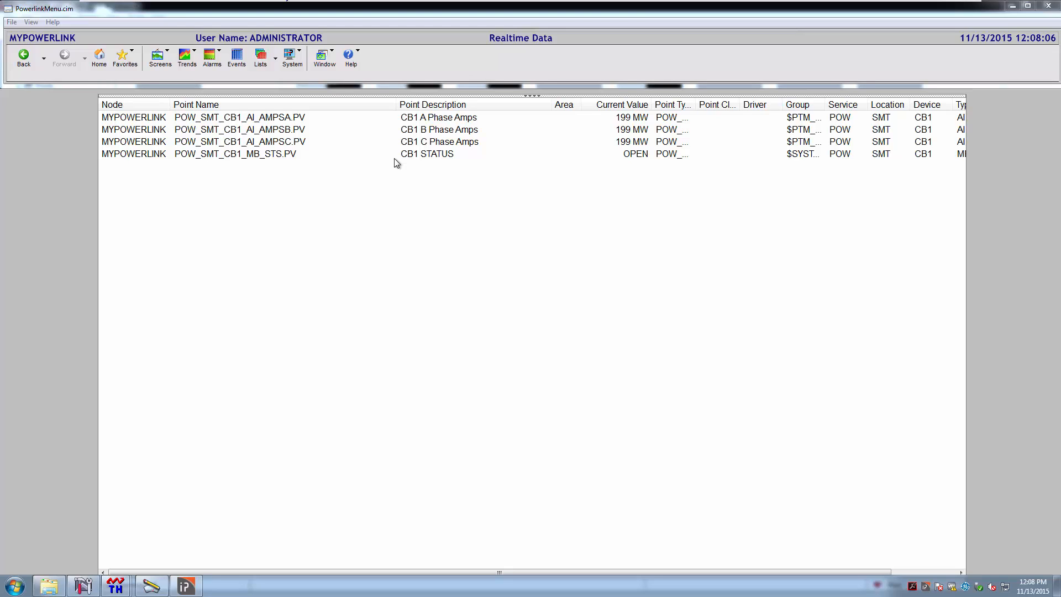
double_click(635, 156)
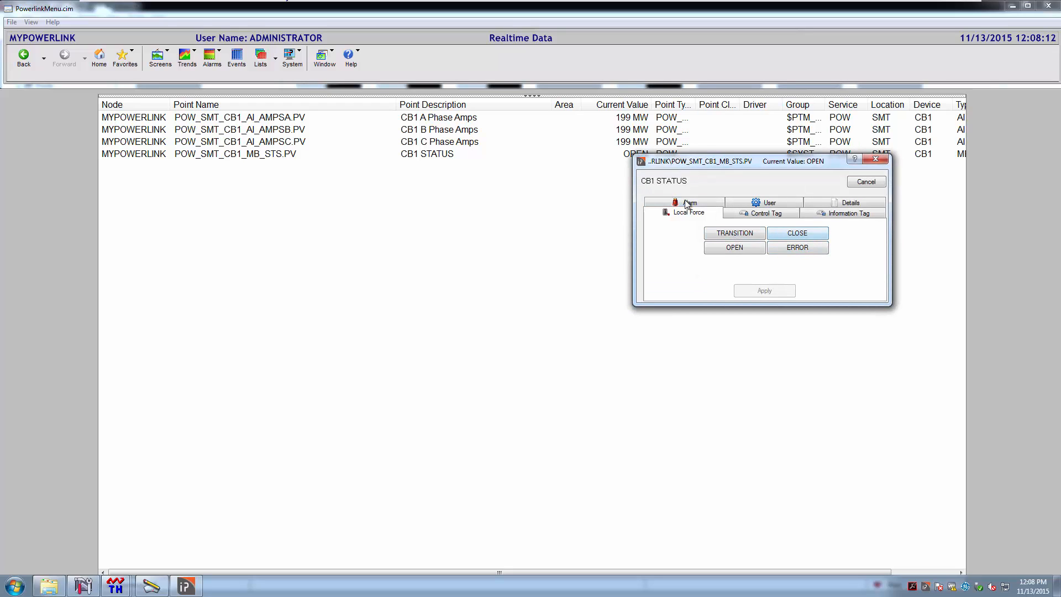
click(866, 181)
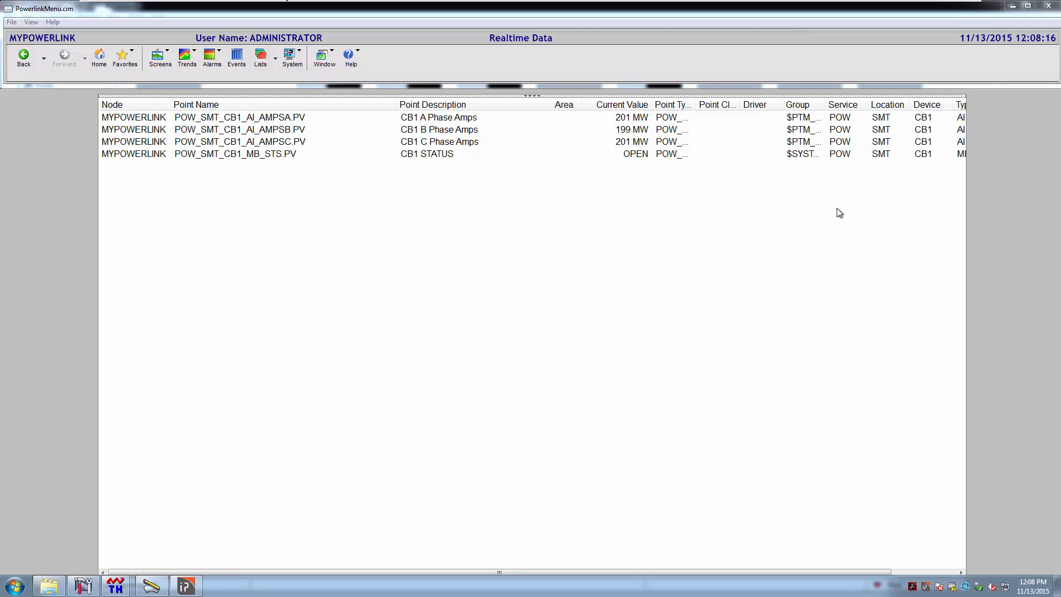